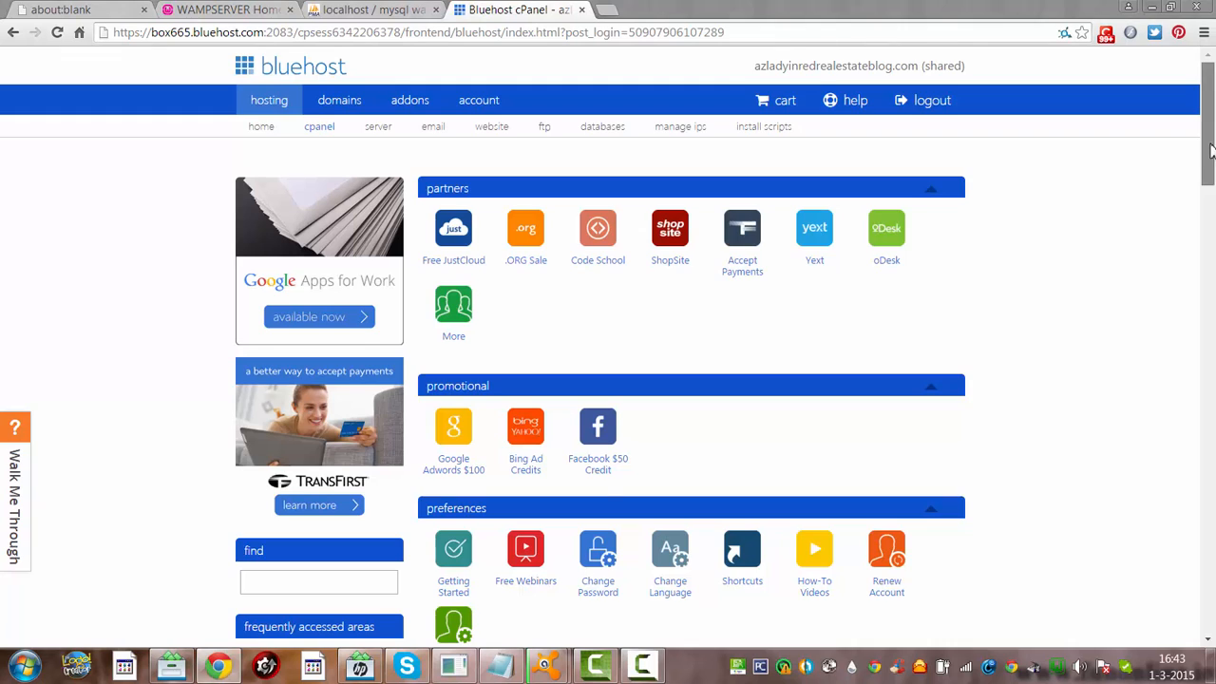
Scroll the cPanel dashboard down to the file management section to reach File Manager
left_click_drag(1211, 149, 1211, 174)
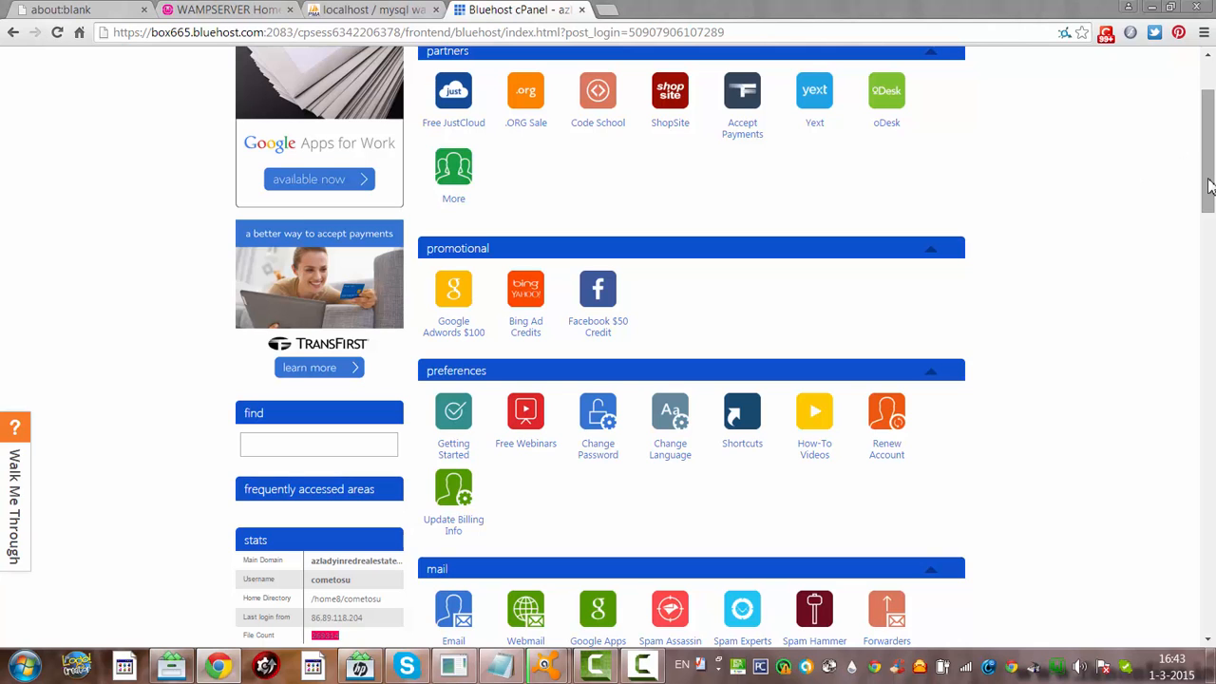
scroll(1210, 185, "down", 3)
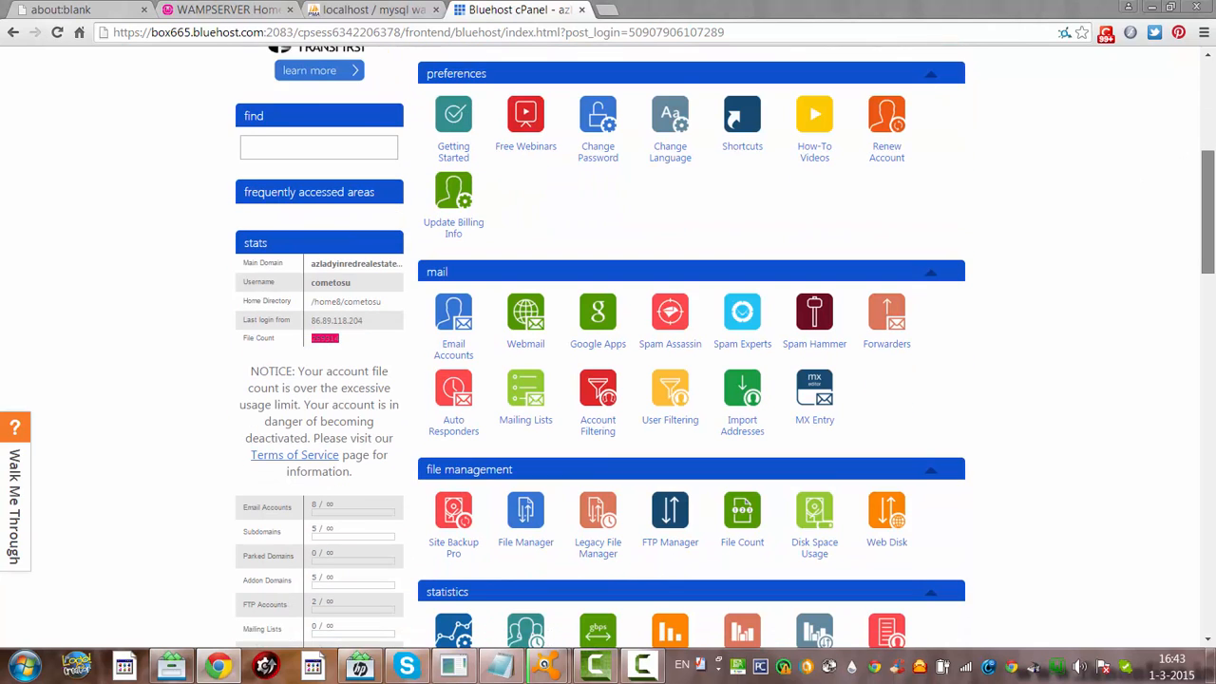
left_click_drag(1214, 247, 1213, 251)
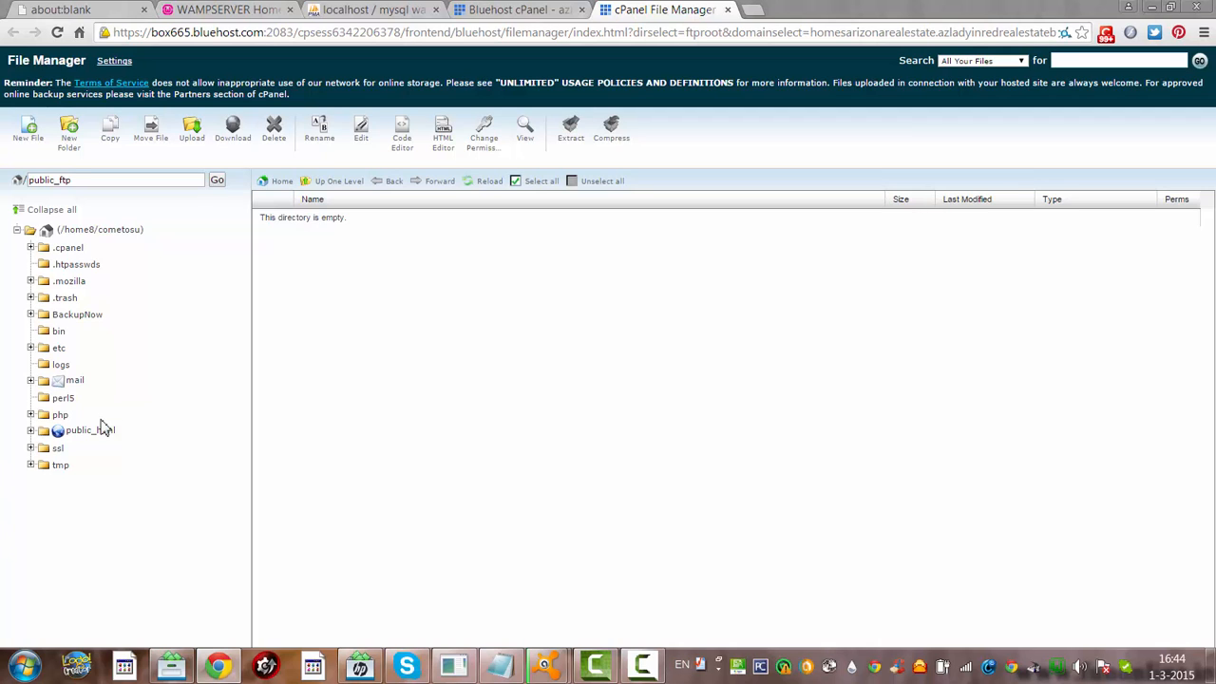
Open public_html/homesarizonarealestate and select all of its files and folders
left_click(101, 430)
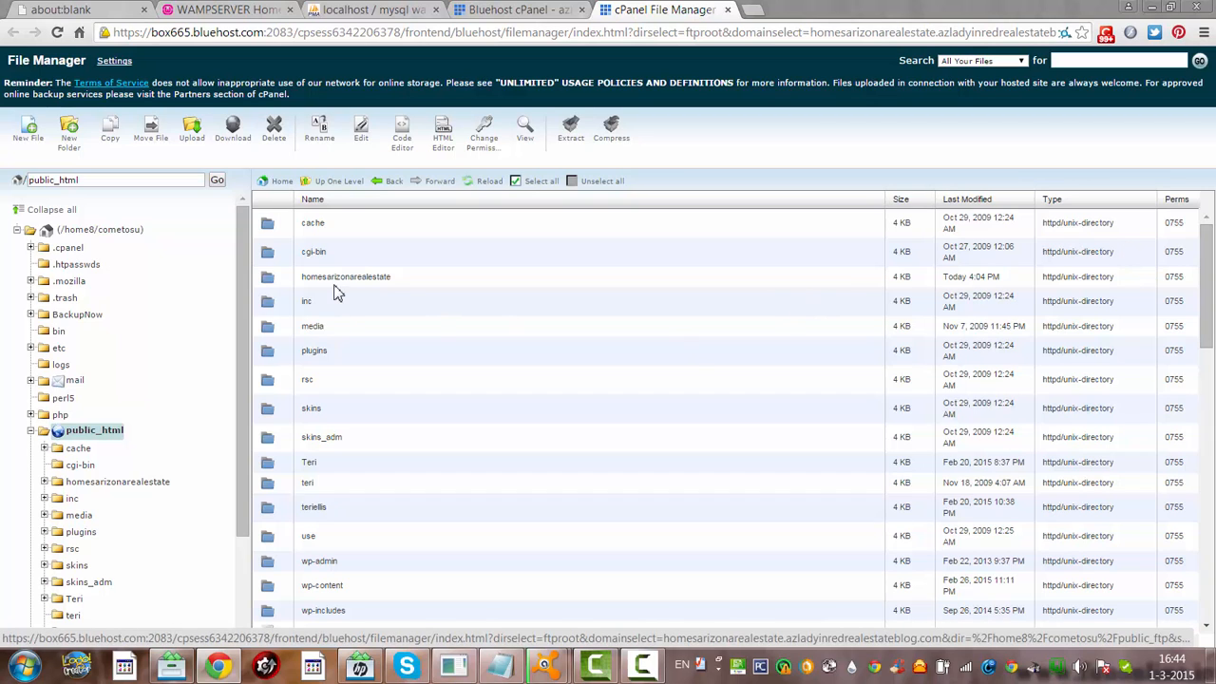
double_click(335, 283)
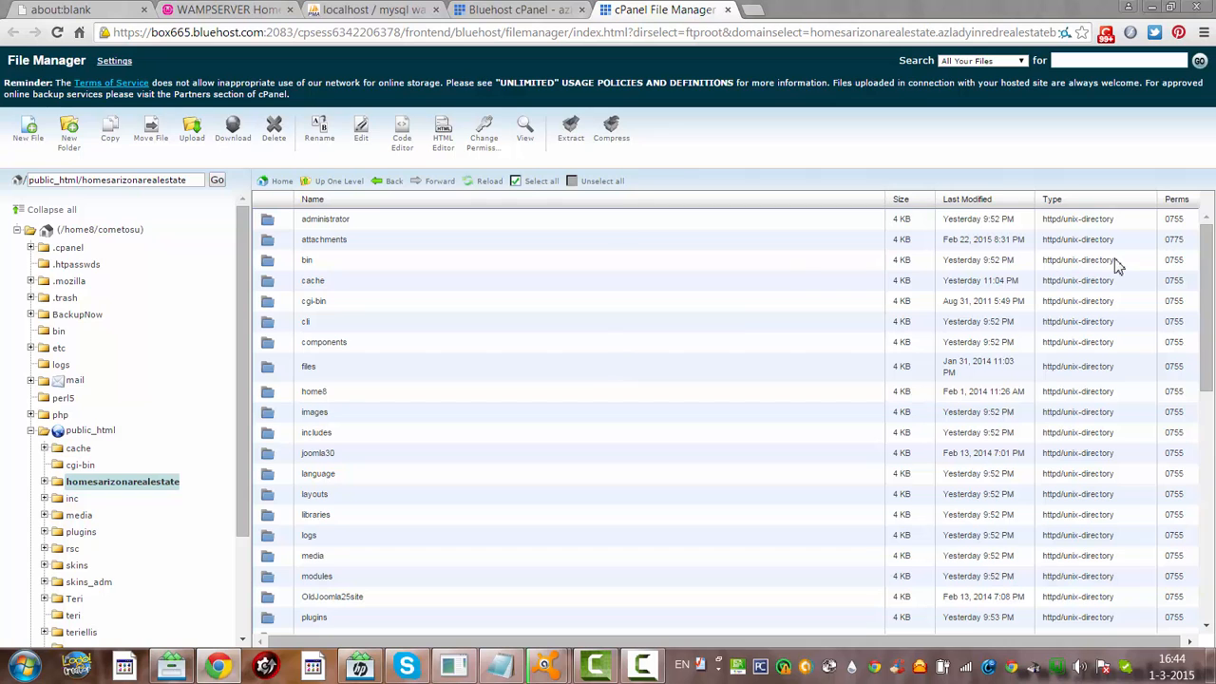
left_click_drag(1209, 313, 1211, 324)
scroll(1211, 323, "down", 2)
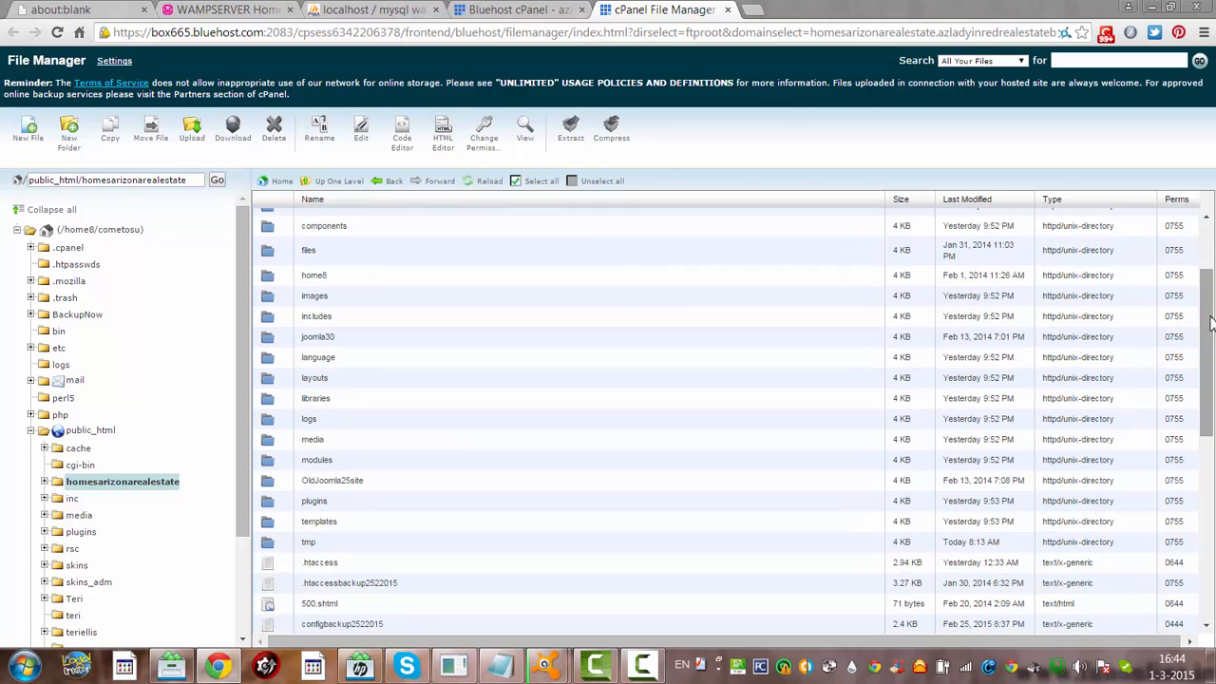
left_click(515, 182)
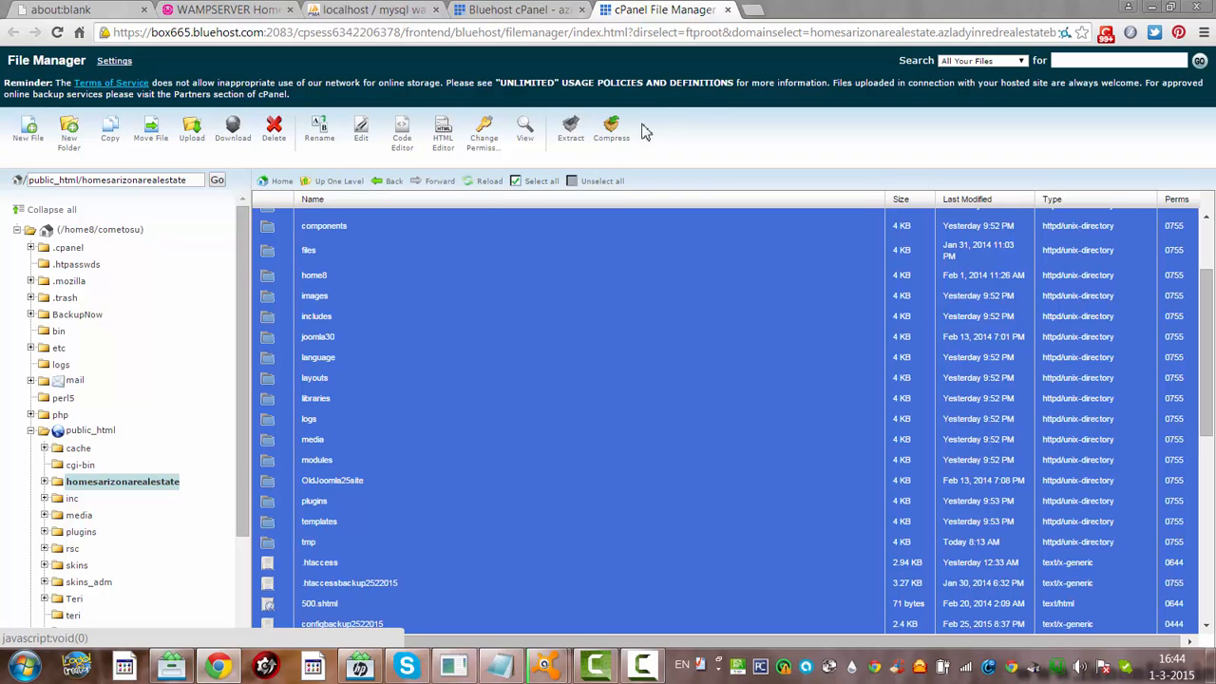
Compress the selection into backup1march.zip, then go back to the cPanel tab
left_click(602, 135)
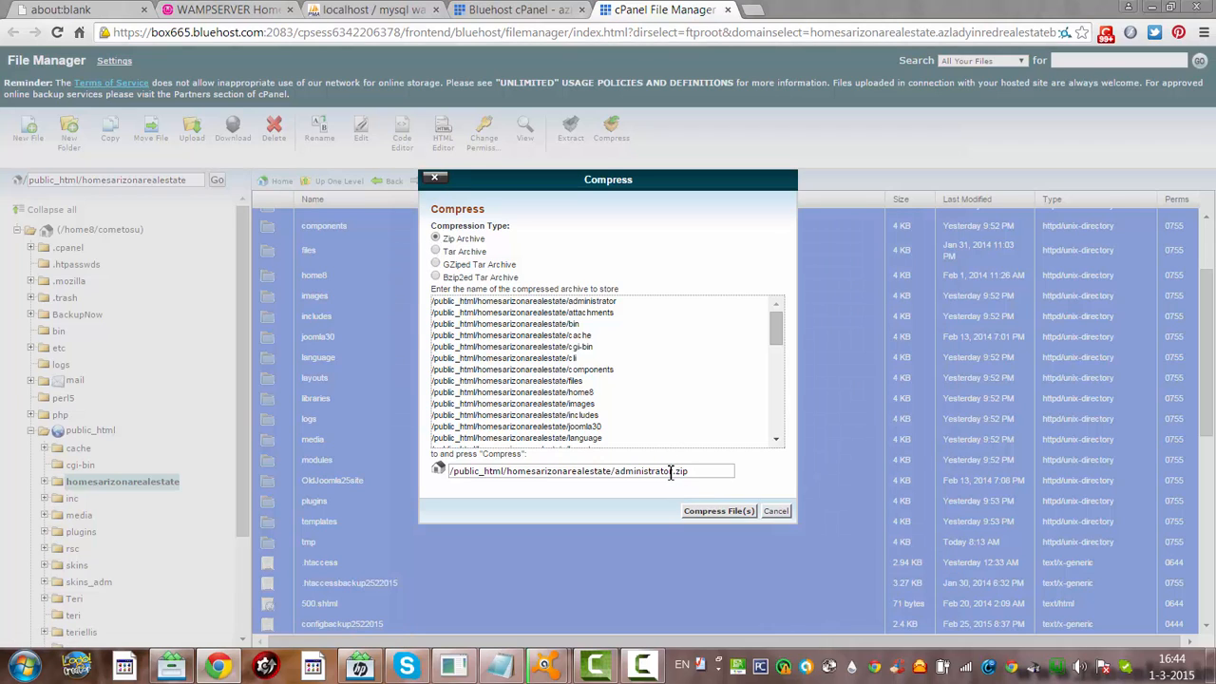
left_click_drag(671, 471, 623, 475)
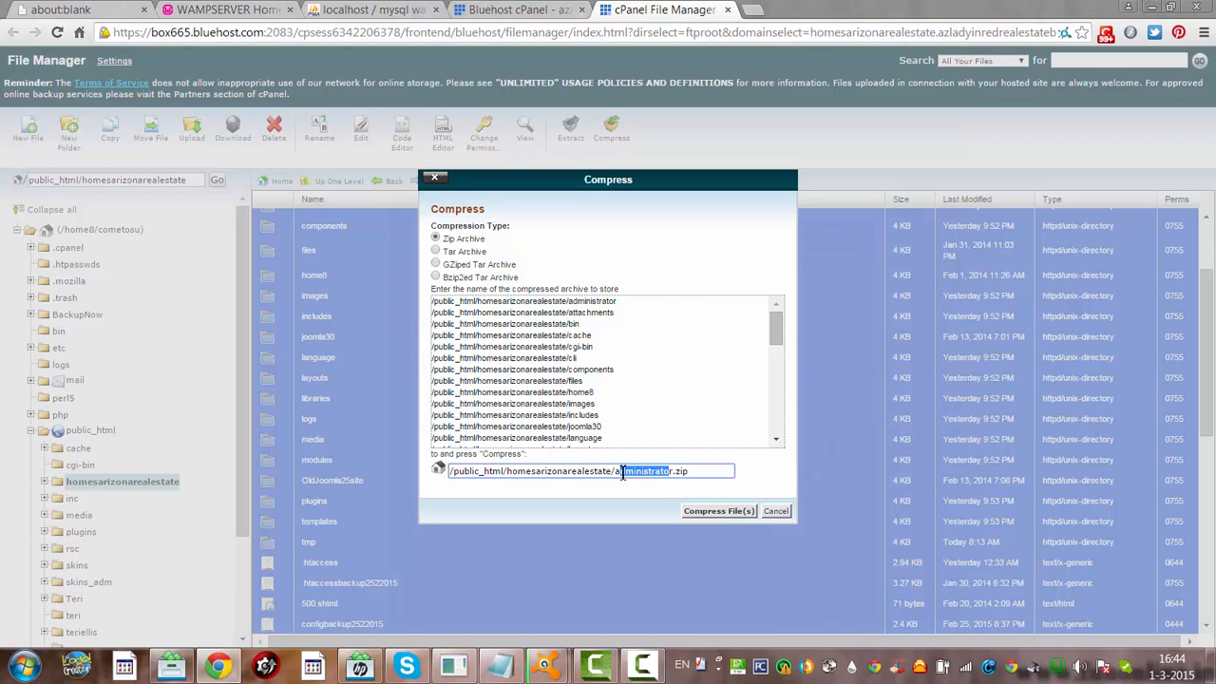
key("BackSpace")
key("BackSpace")
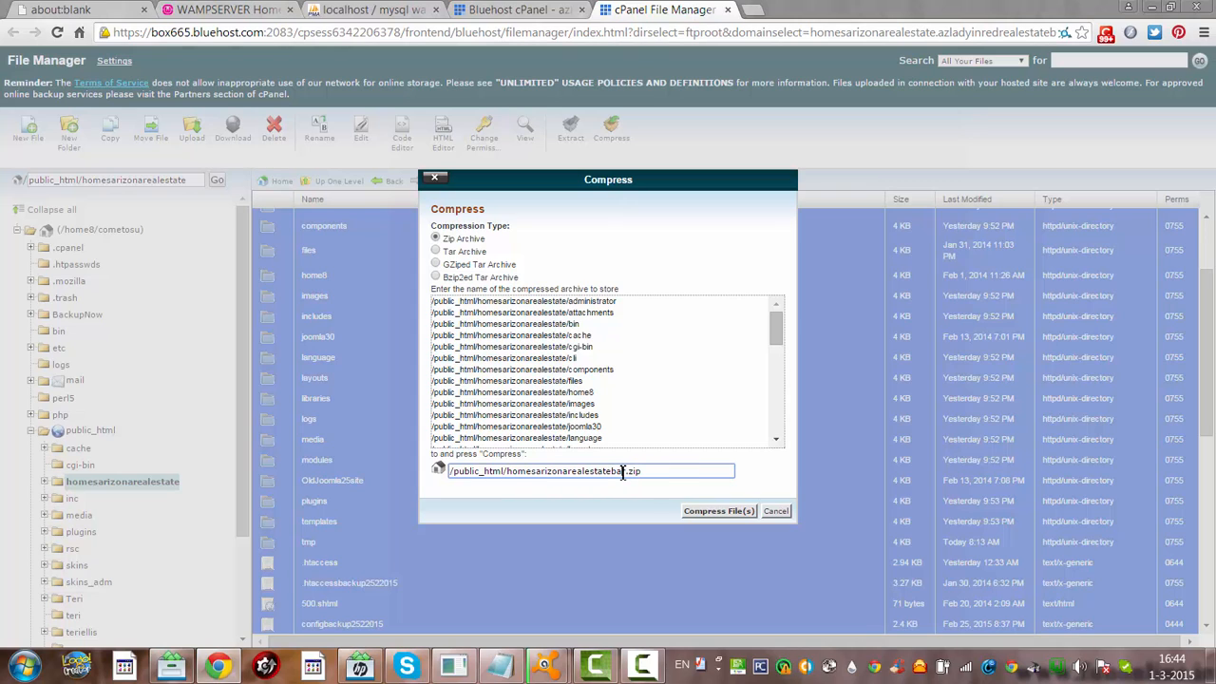
key("BackSpace")
key("BackSpace")
type("backup1mar")
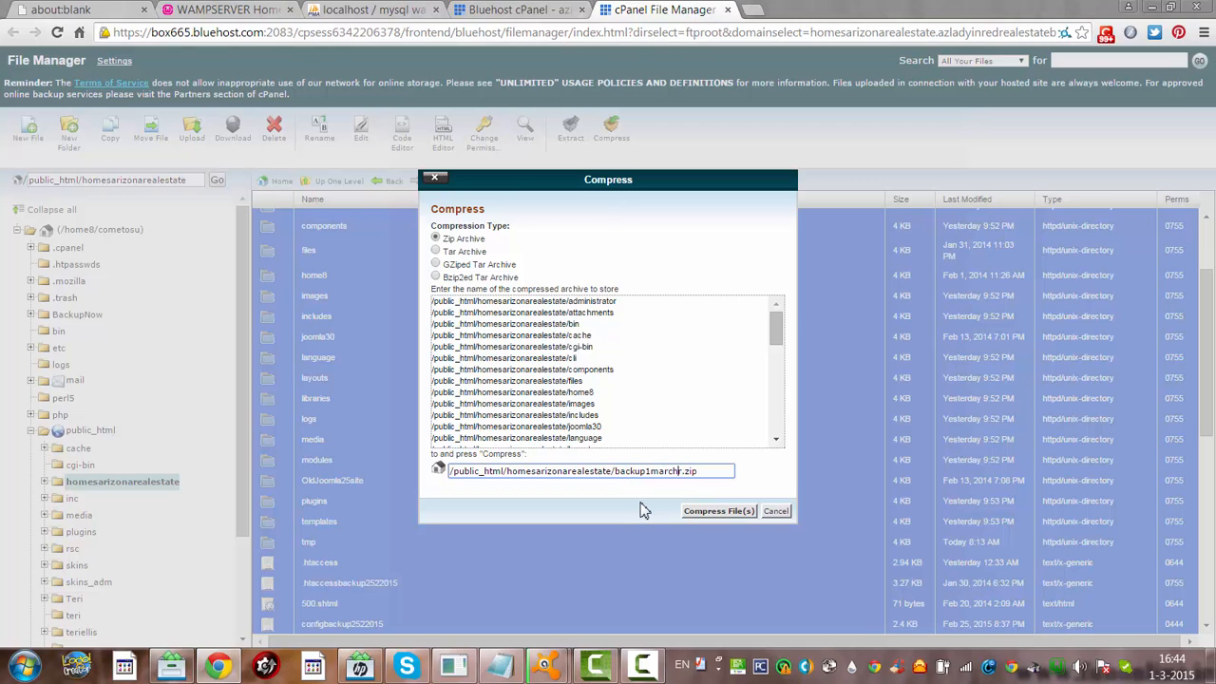
type("ch")
key("Delete")
left_click(704, 513)
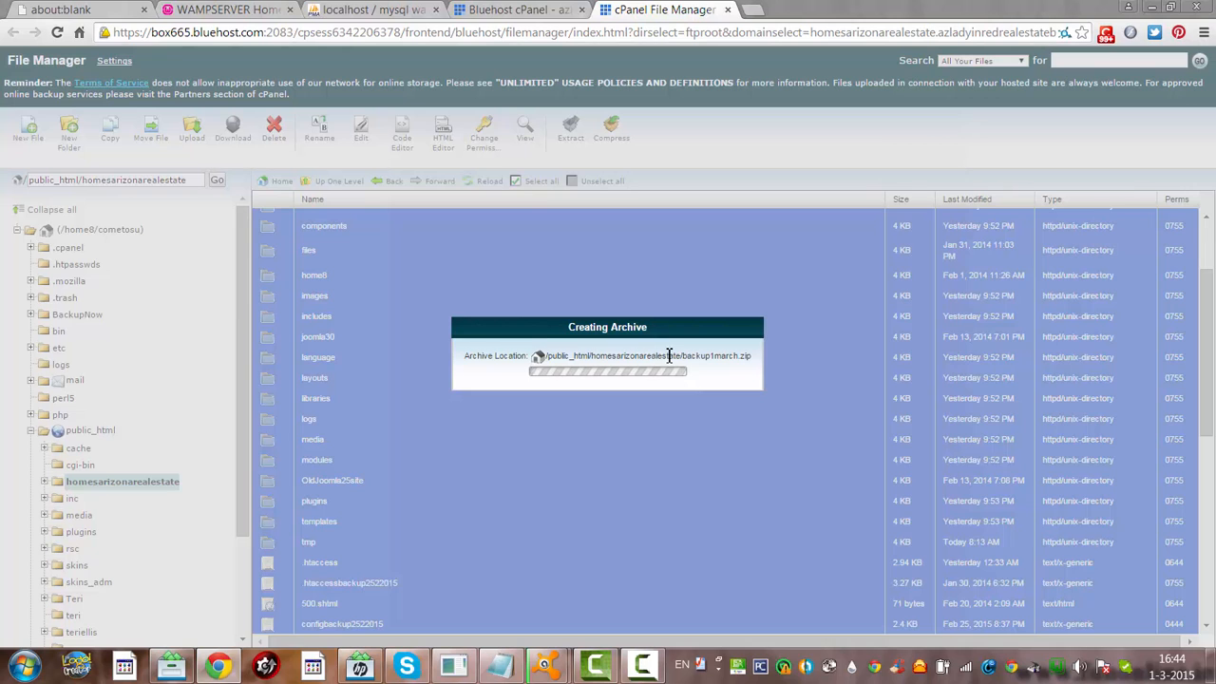
left_click(518, 10)
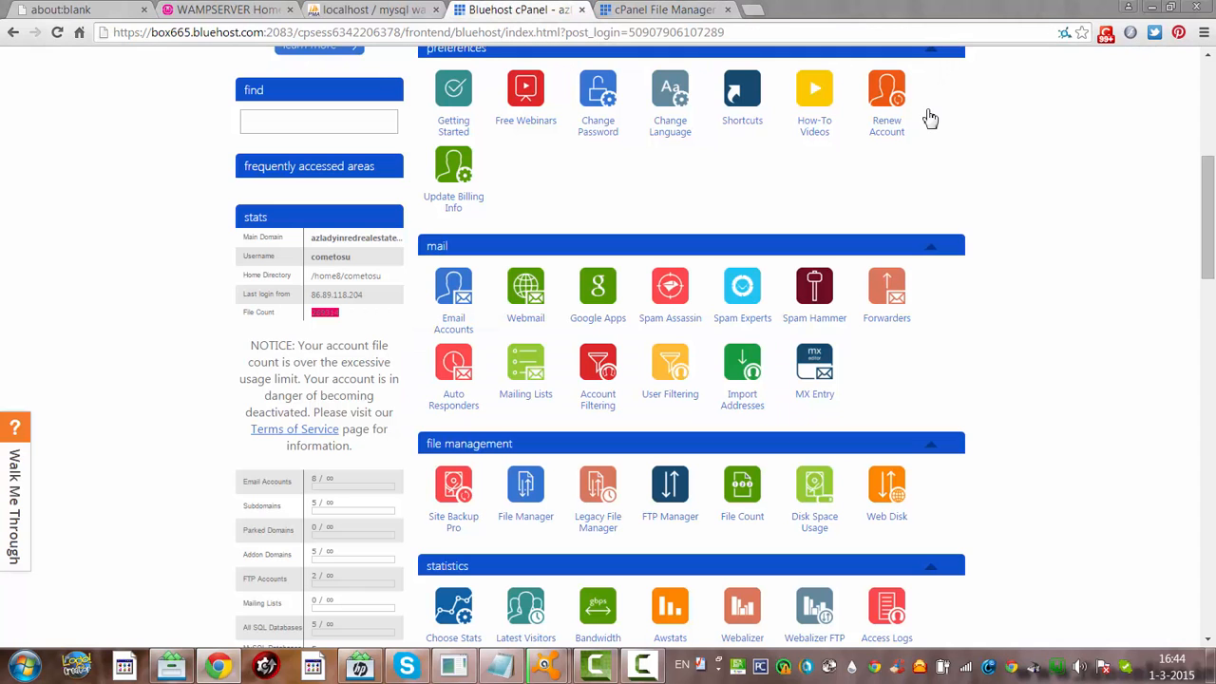
Scroll down to Database Tools and launch the hosting account's phpMyAdmin
left_click_drag(1203, 193, 1211, 325)
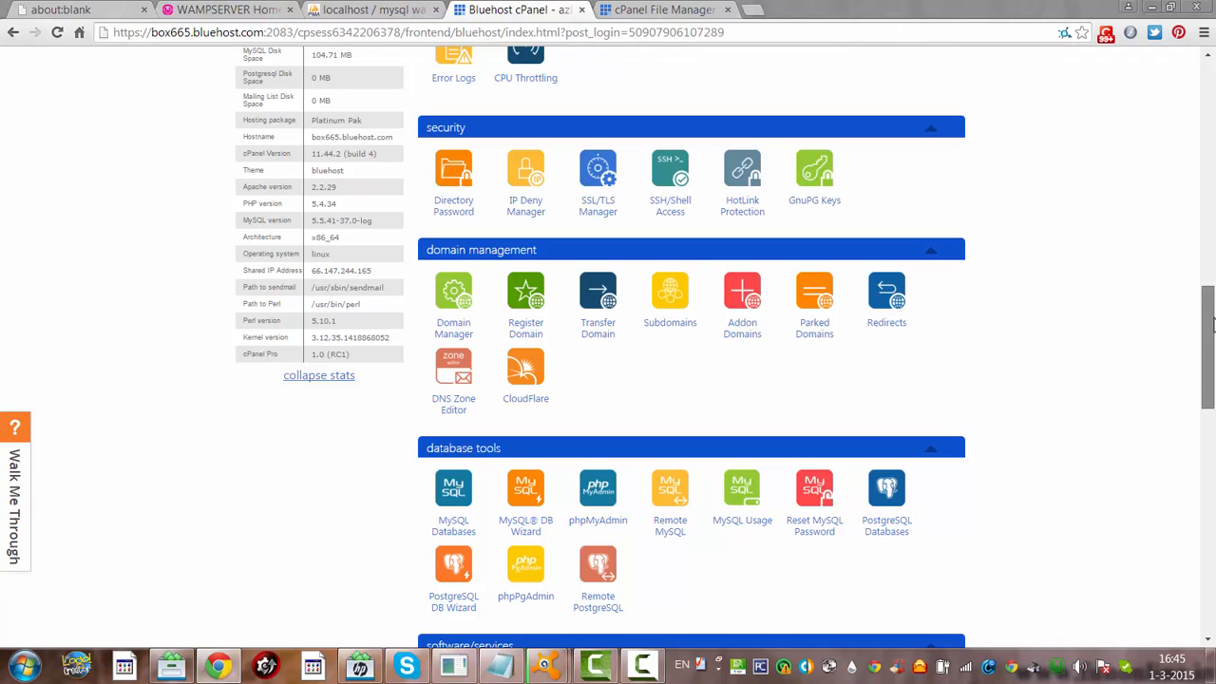
left_click_drag(1211, 325, 1211, 342)
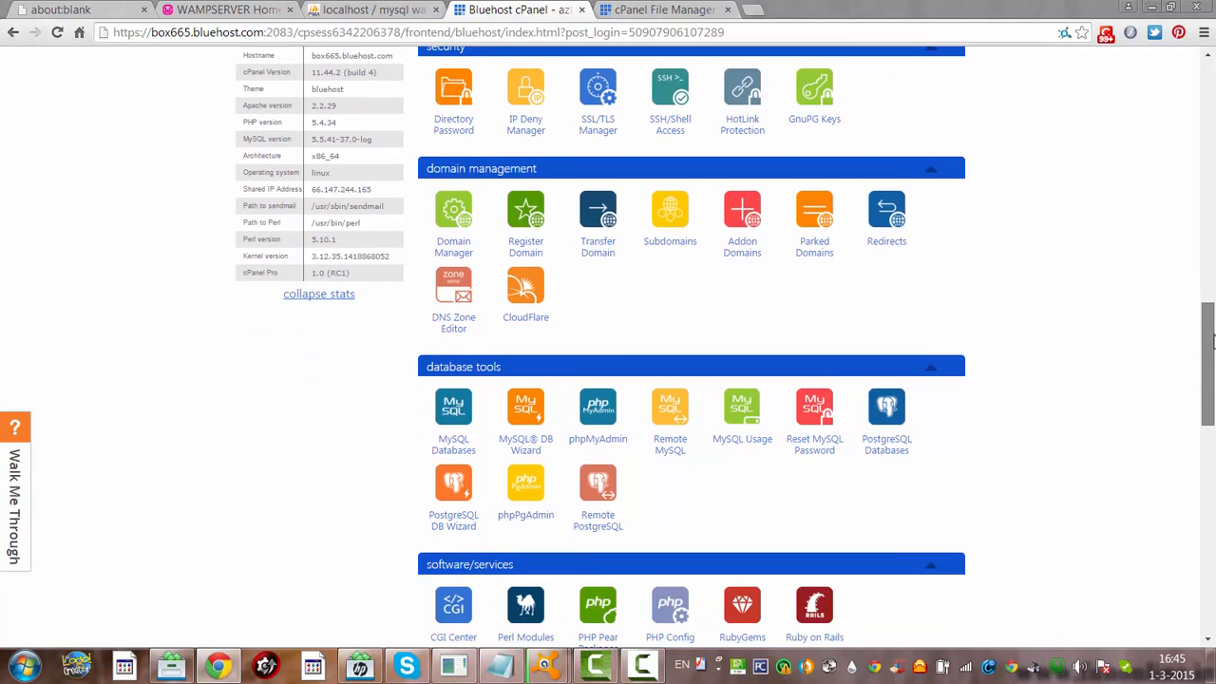
left_click(607, 428)
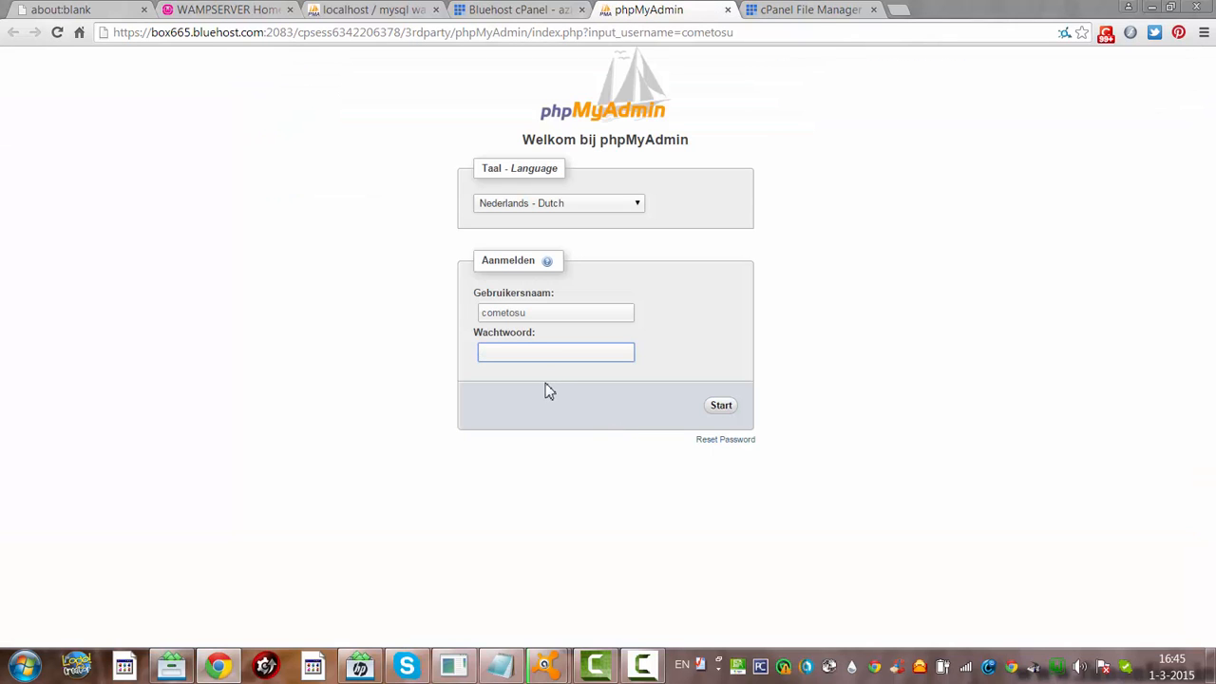
Try the hosted login with the pasted password, then open local WampServer phpMyAdmin instead
key("ctrl+v")
left_click(719, 407)
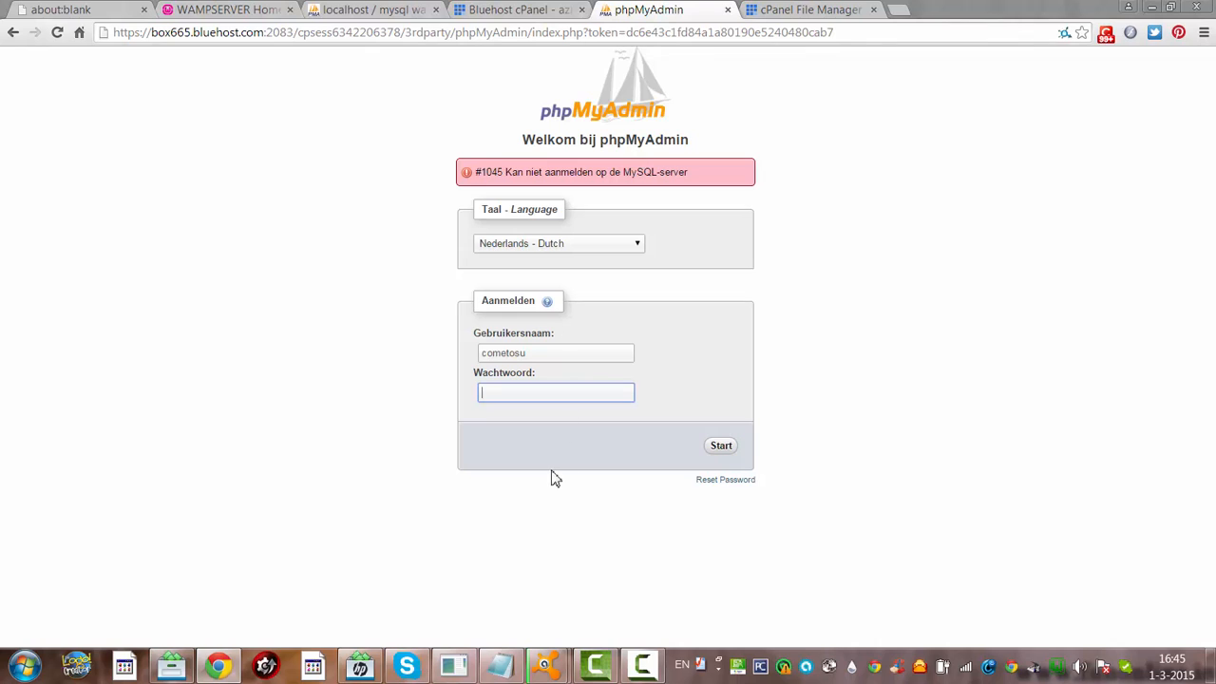
left_click(1057, 668)
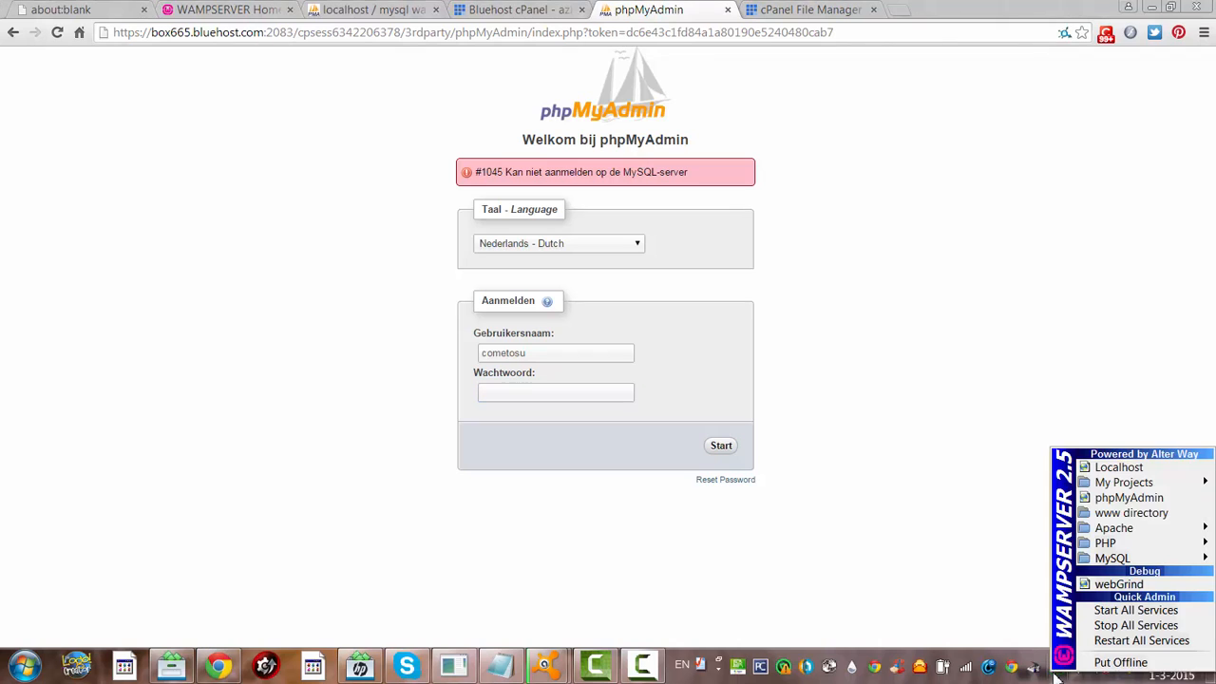
left_click(1110, 513)
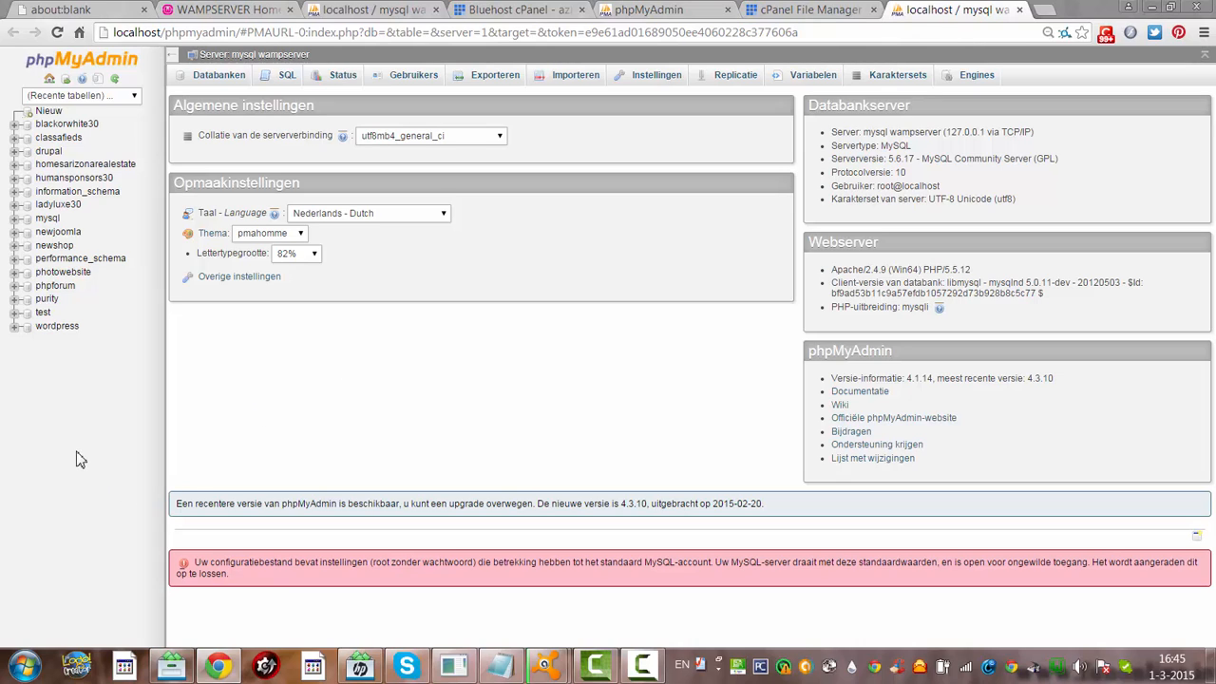
Export the homesarizonarealestate database as an SQL file using the quick (Snel) method
left_click(105, 169)
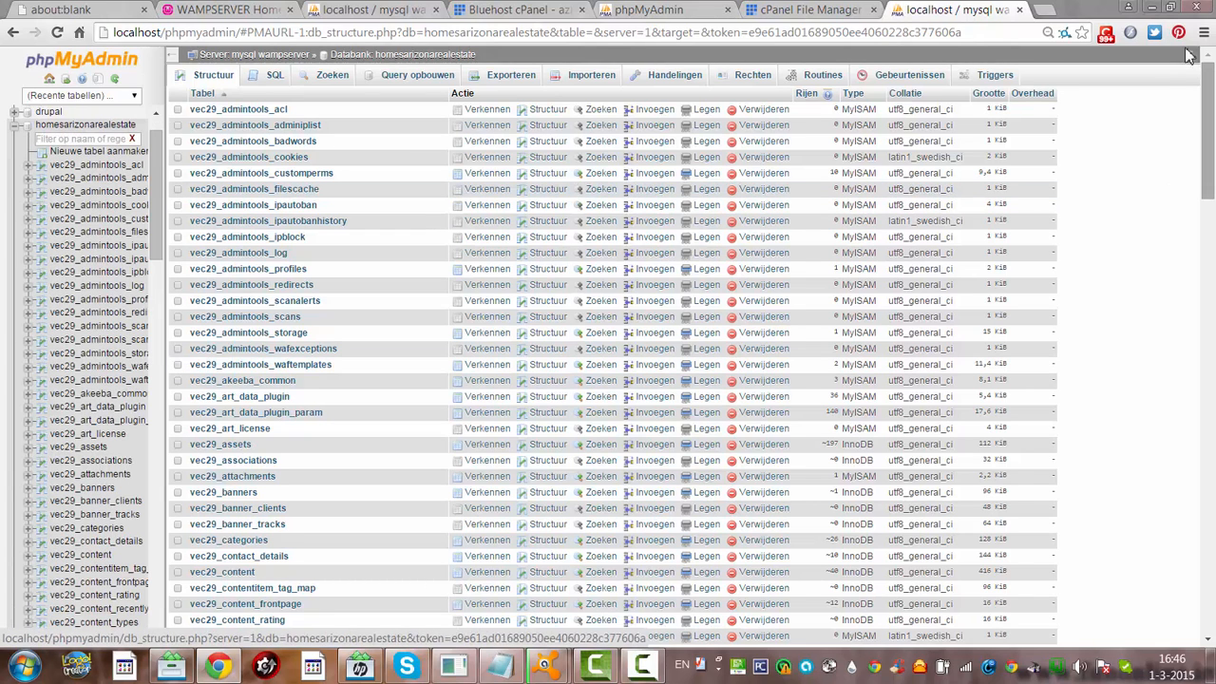
scroll(1208, 142, "down", 3)
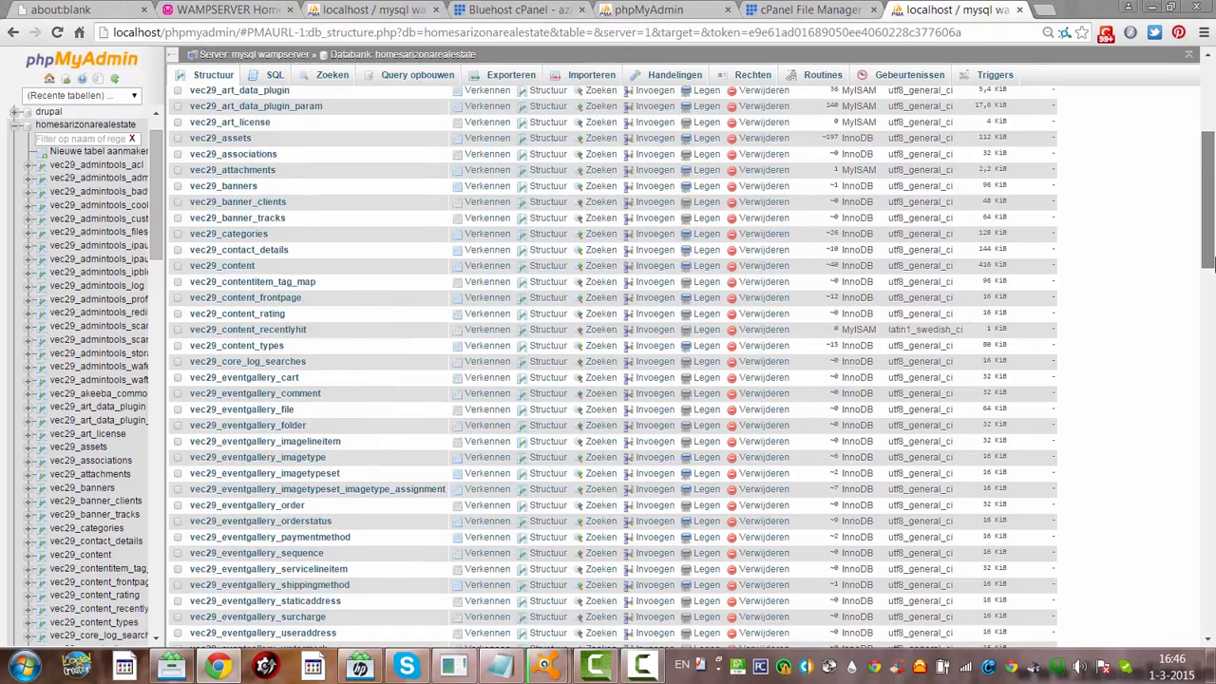
scroll(1209, 143, "up", 3)
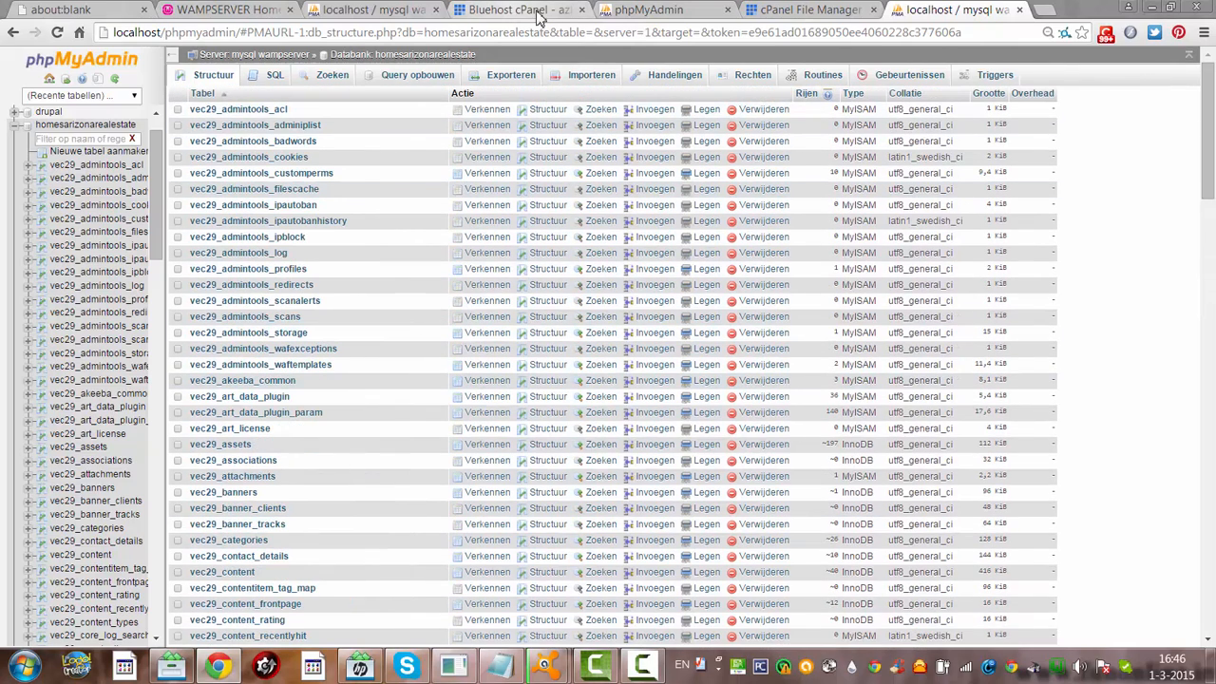
left_click(516, 76)
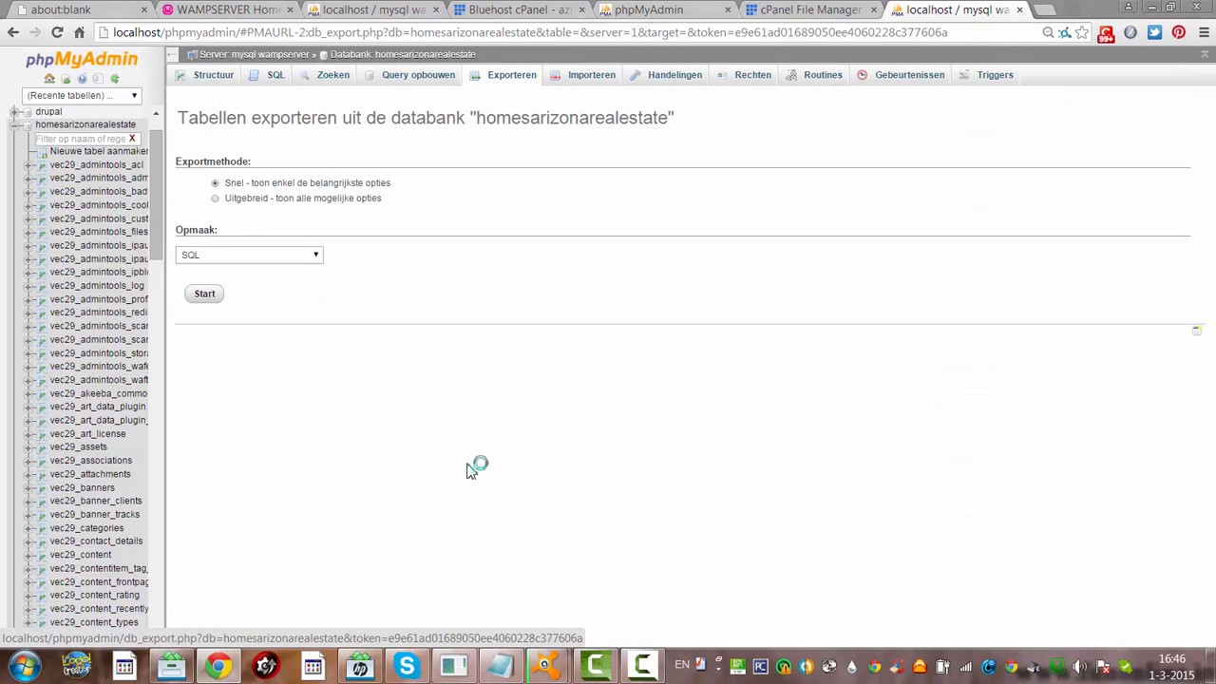
left_click(204, 295)
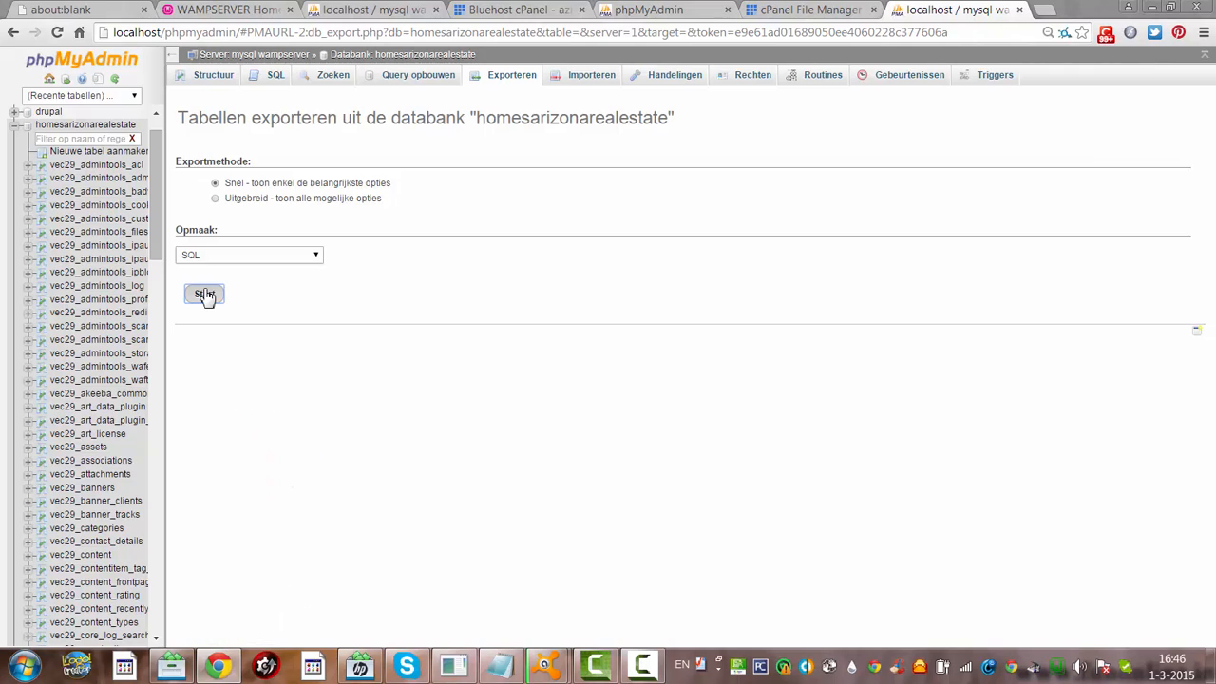
left_click(205, 294)
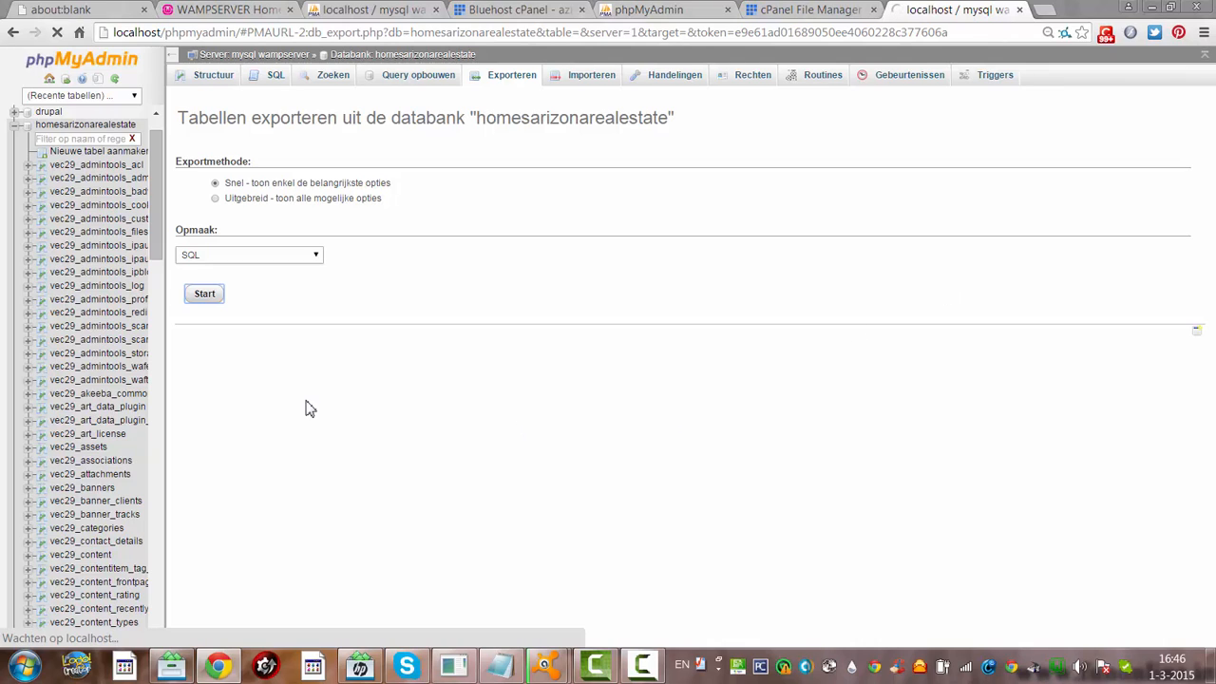
left_click(215, 200)
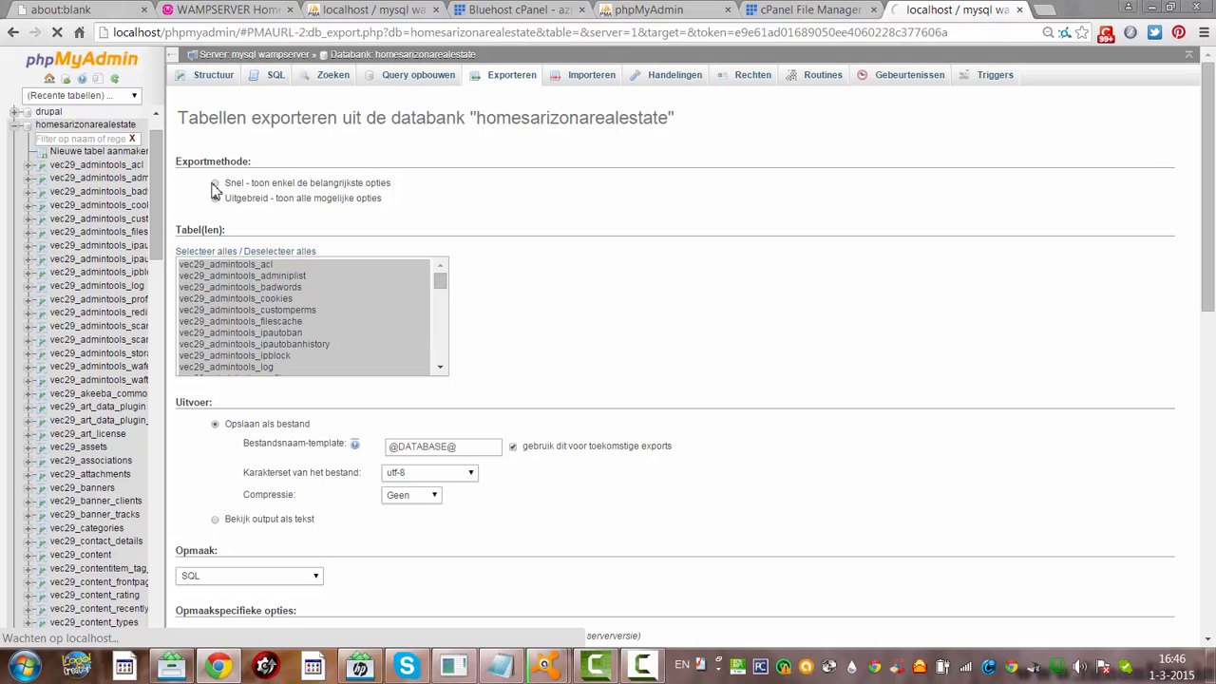
left_click(215, 184)
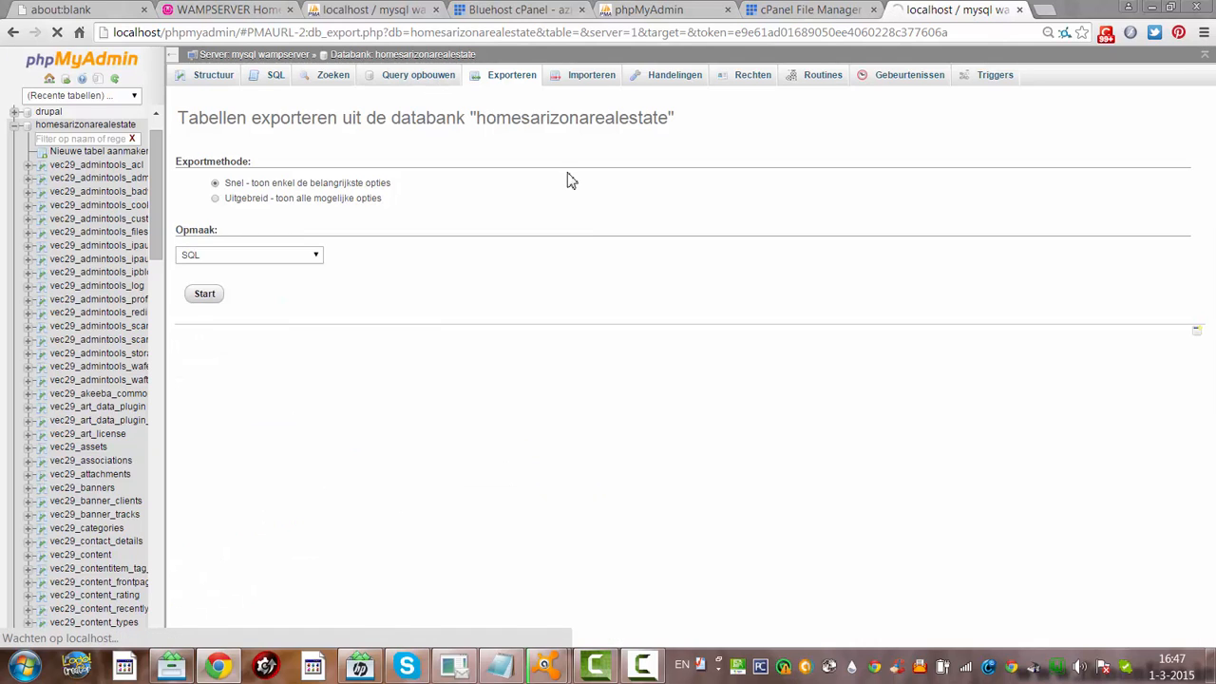
left_click(25, 664)
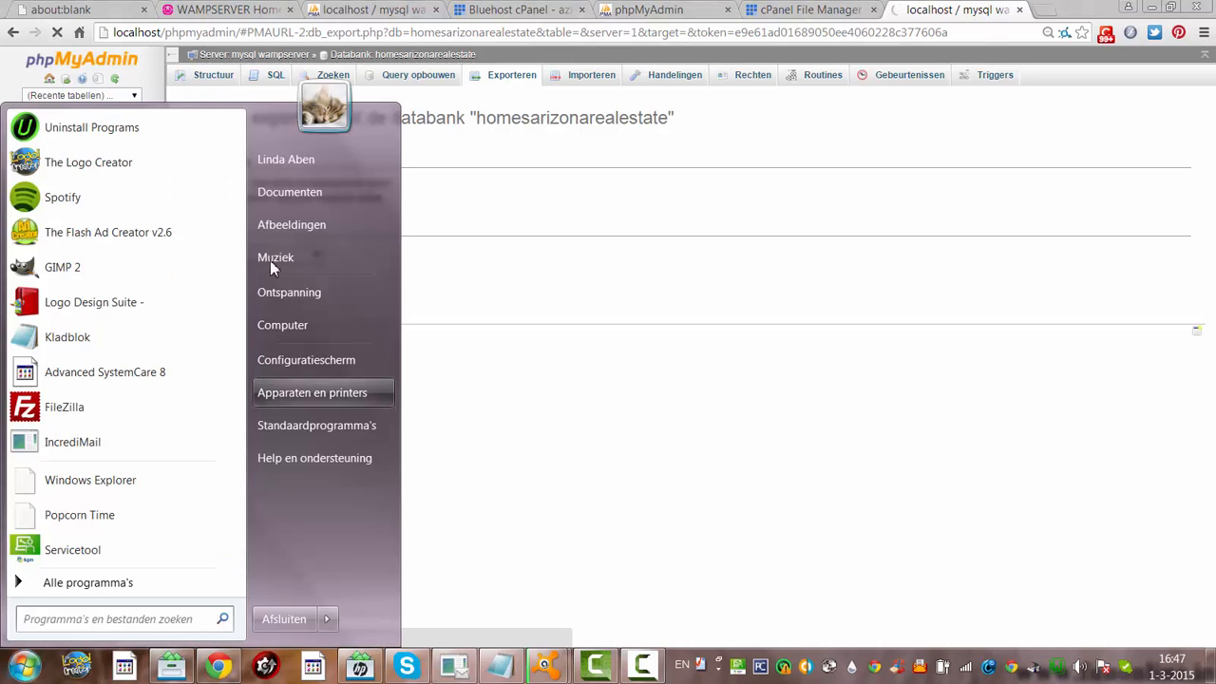
In Downloads, compare the cometosu_homeaj3 SQL exports to confirm the 5.74 MB dump
left_click(305, 165)
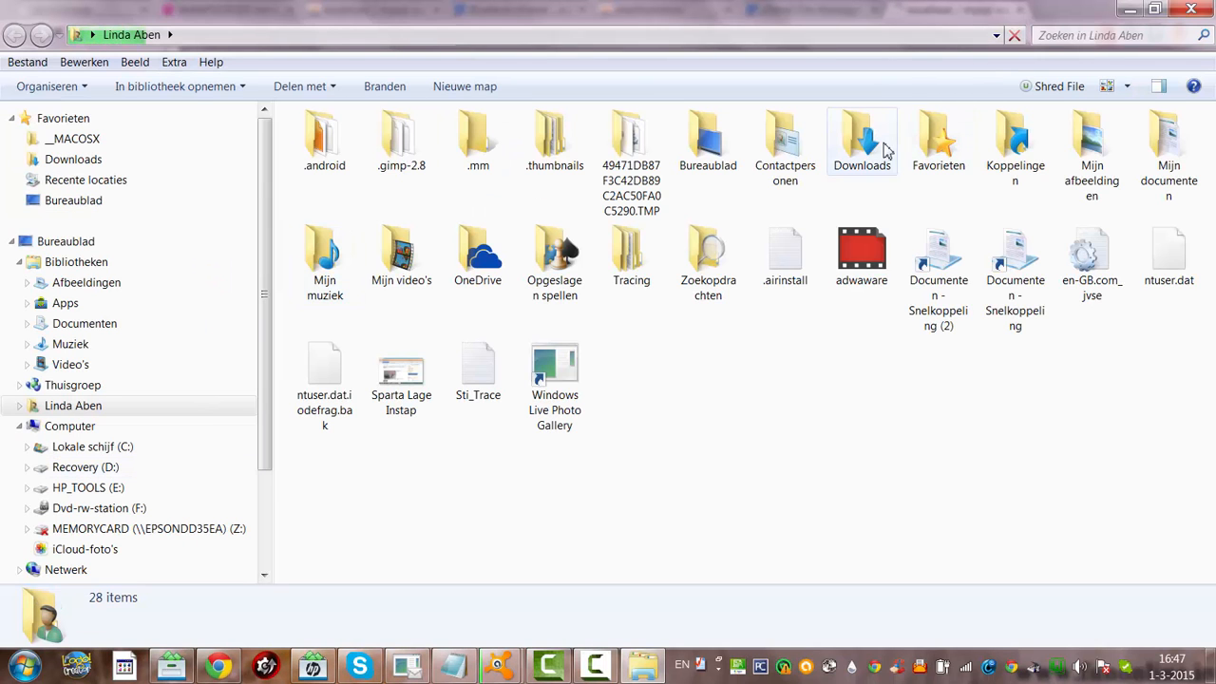
double_click(883, 149)
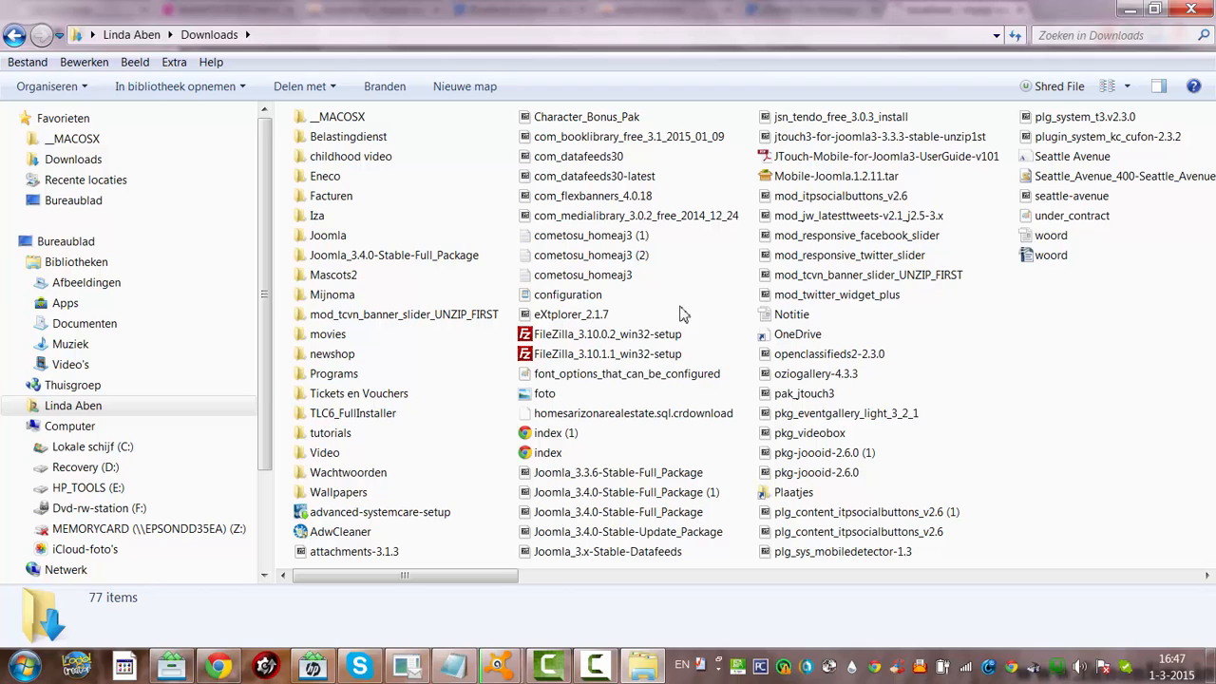
left_click(622, 239)
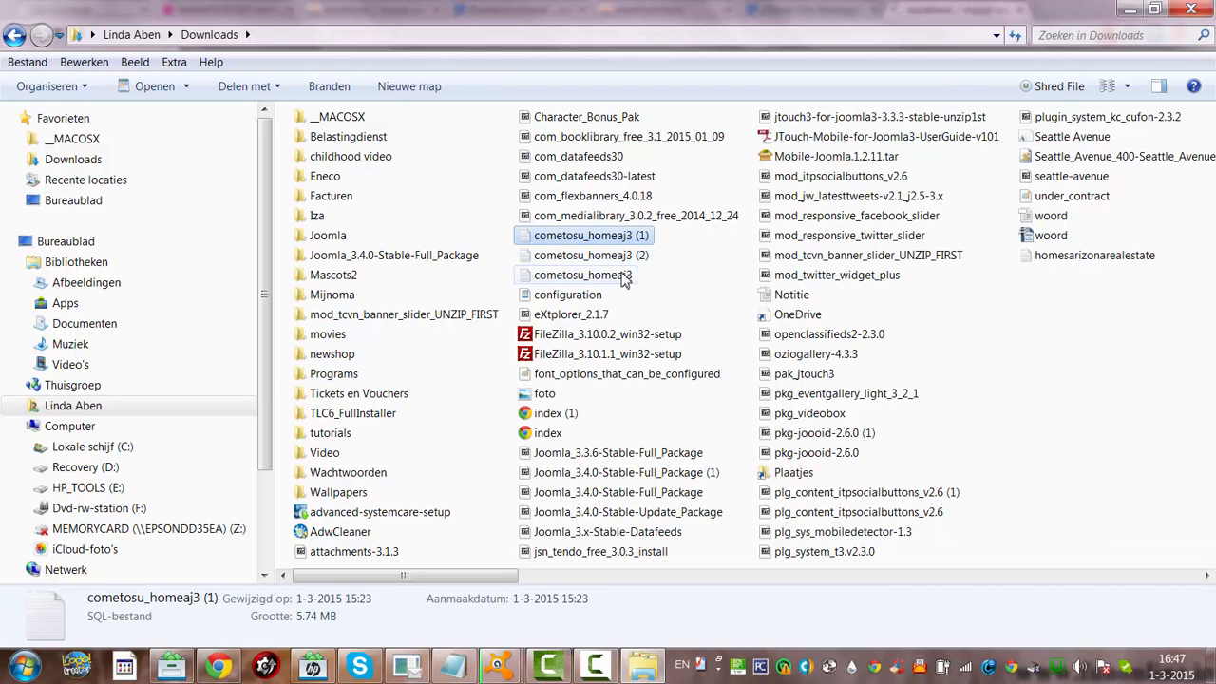
left_click(622, 255)
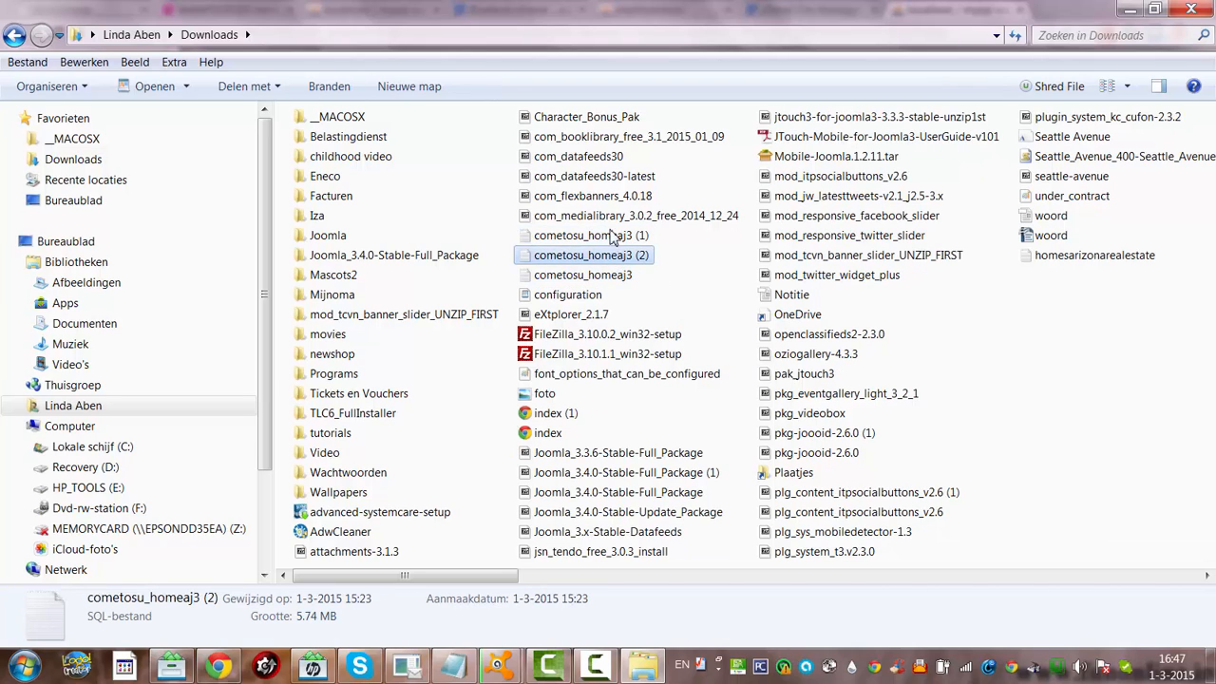
left_click(610, 238)
left_click(614, 275)
left_click(608, 257)
left_click(601, 239)
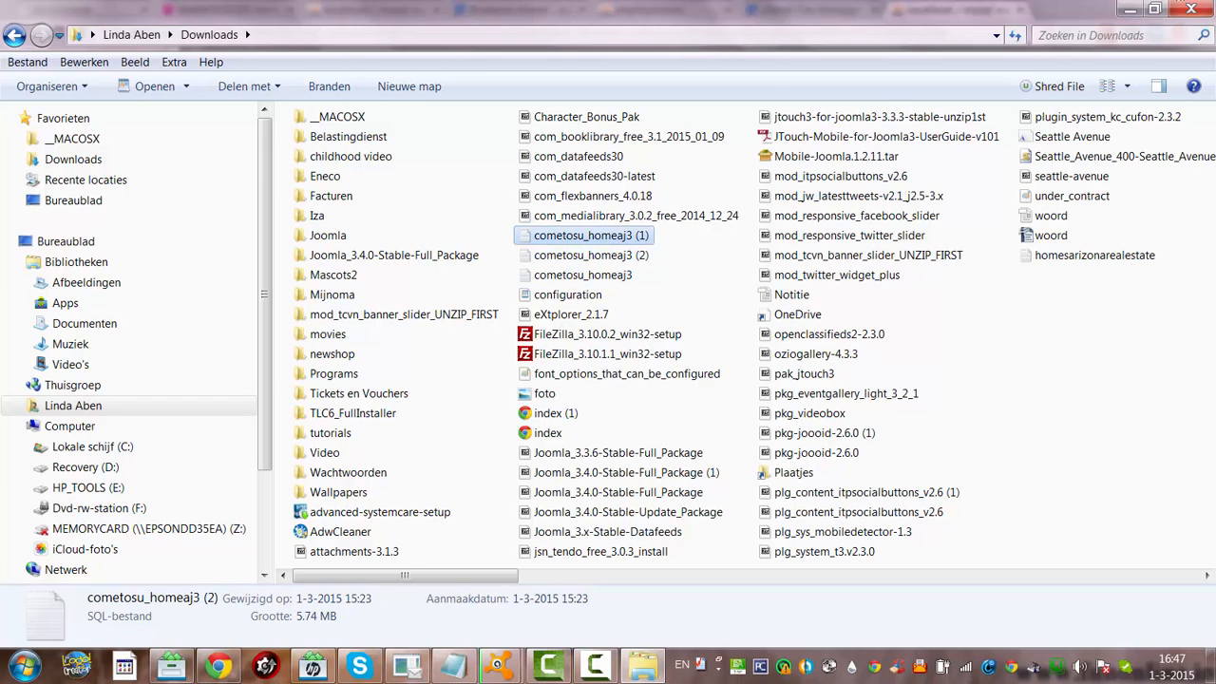
Minimize the Downloads window and return to the local phpMyAdmin server home page
left_click(1130, 12)
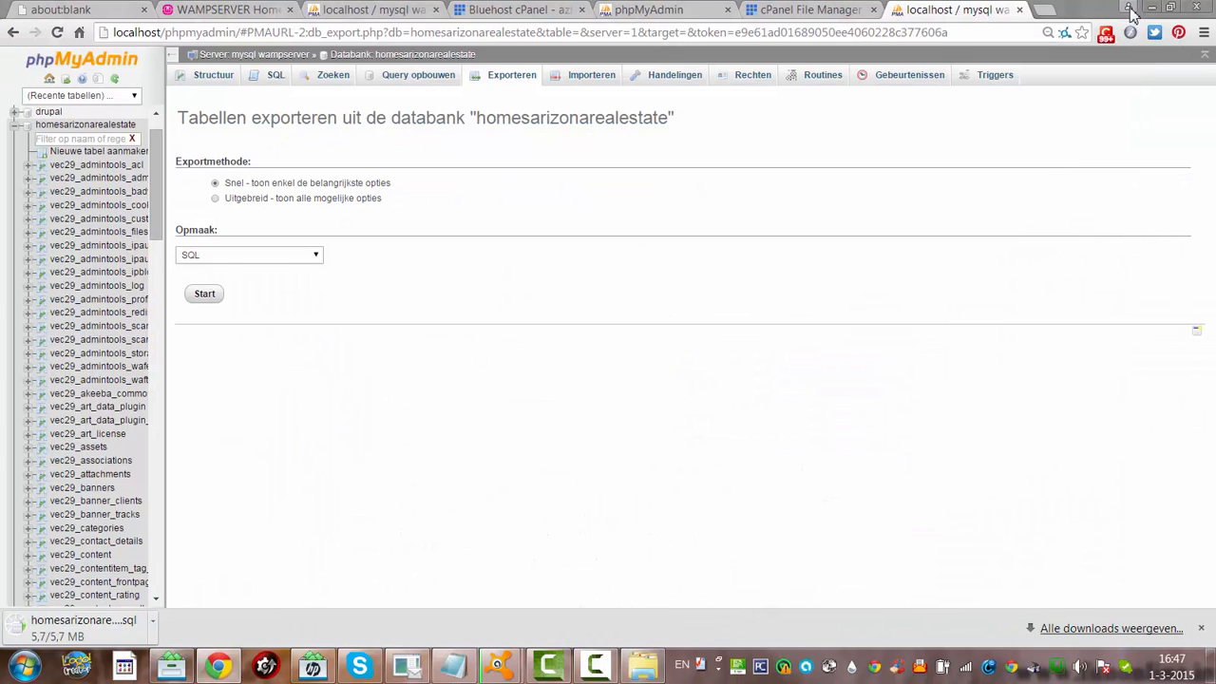
left_click(1130, 9)
left_click(757, 439)
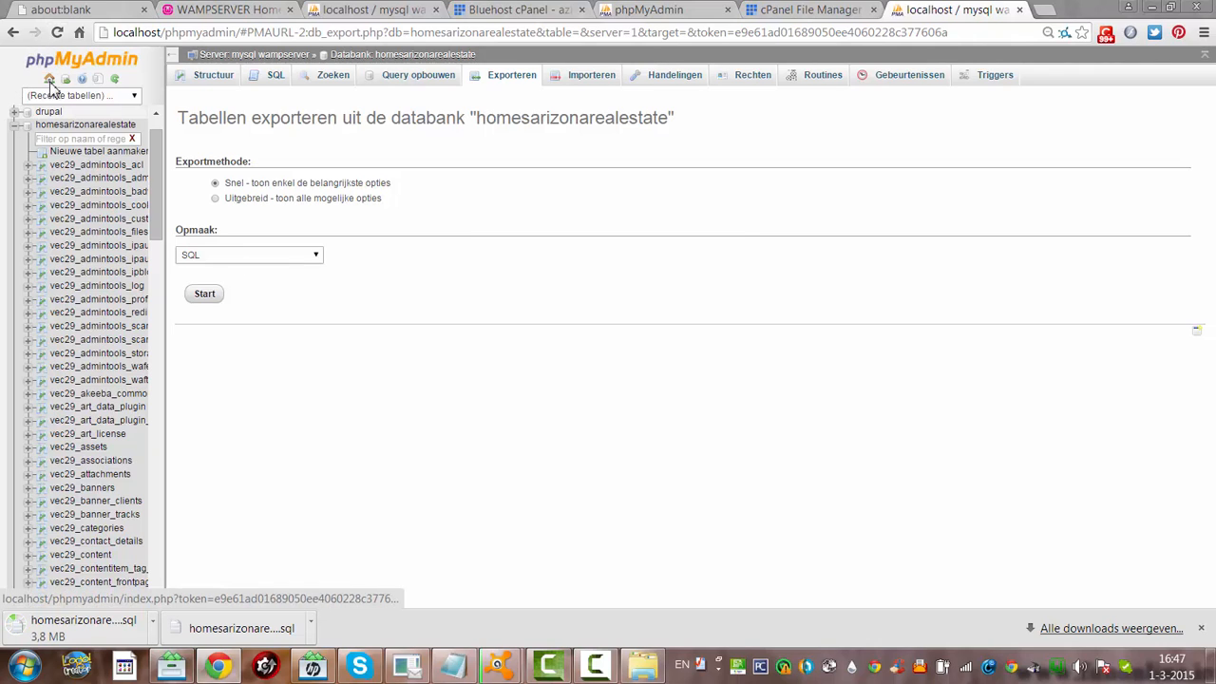
left_click(50, 80)
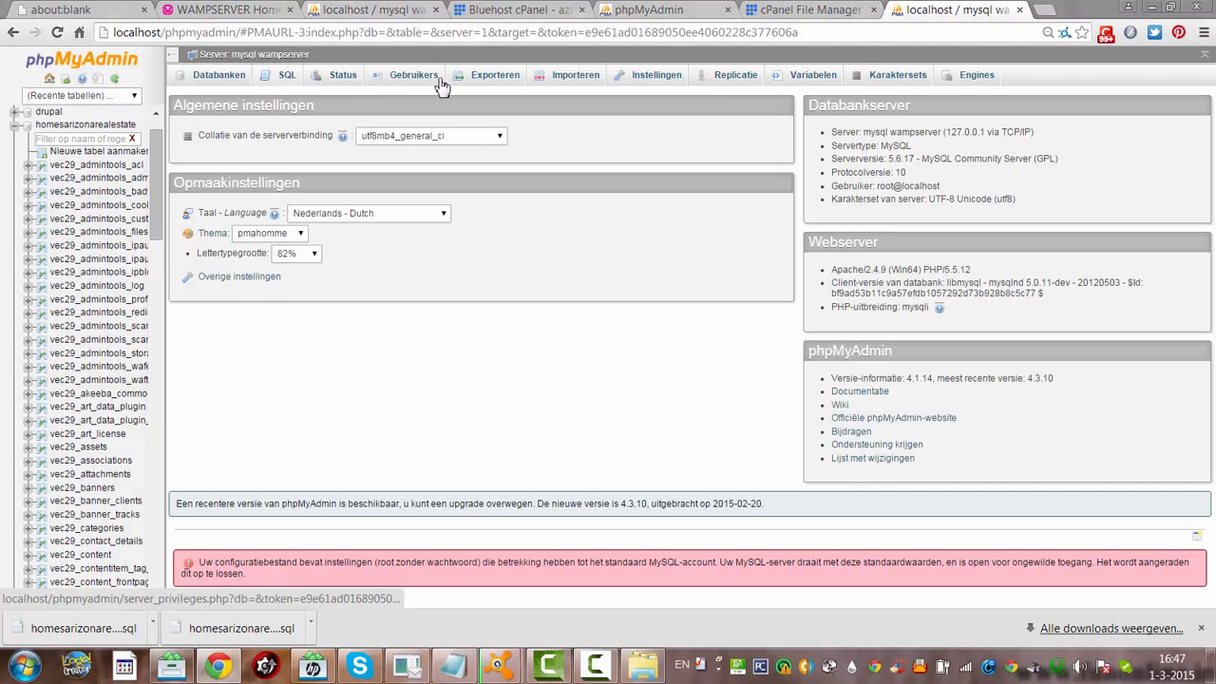
Create a new database named justatest from the Databanken tab
left_click(211, 80)
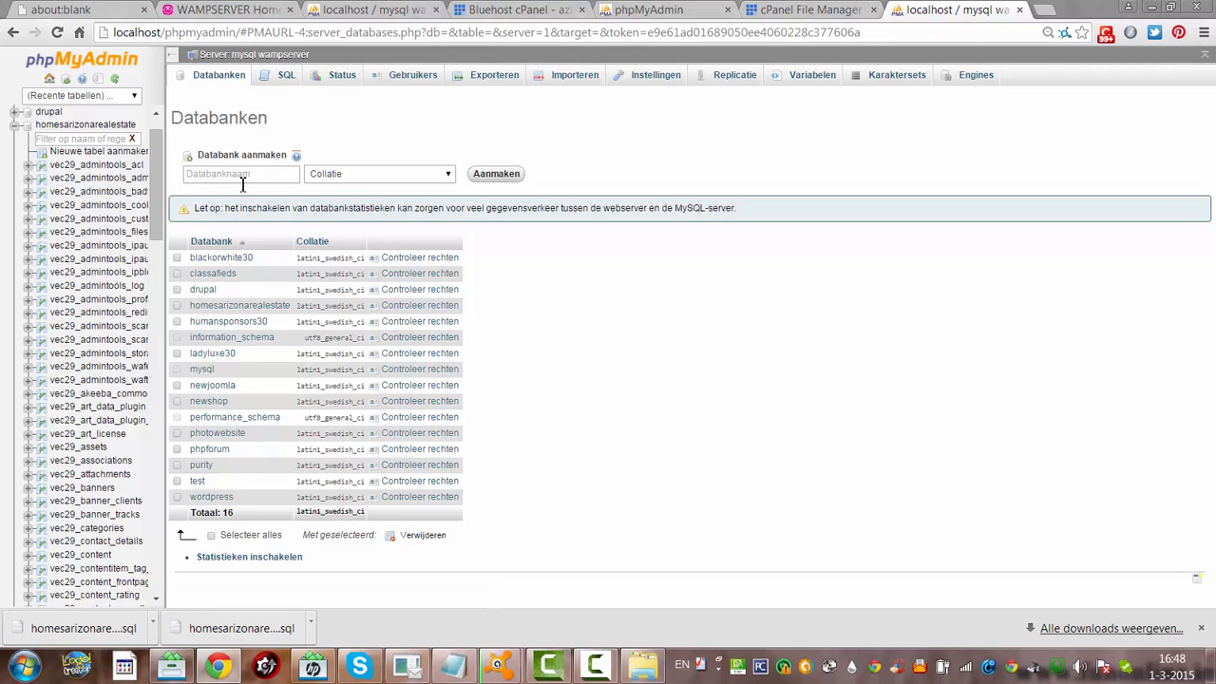
left_click(243, 183)
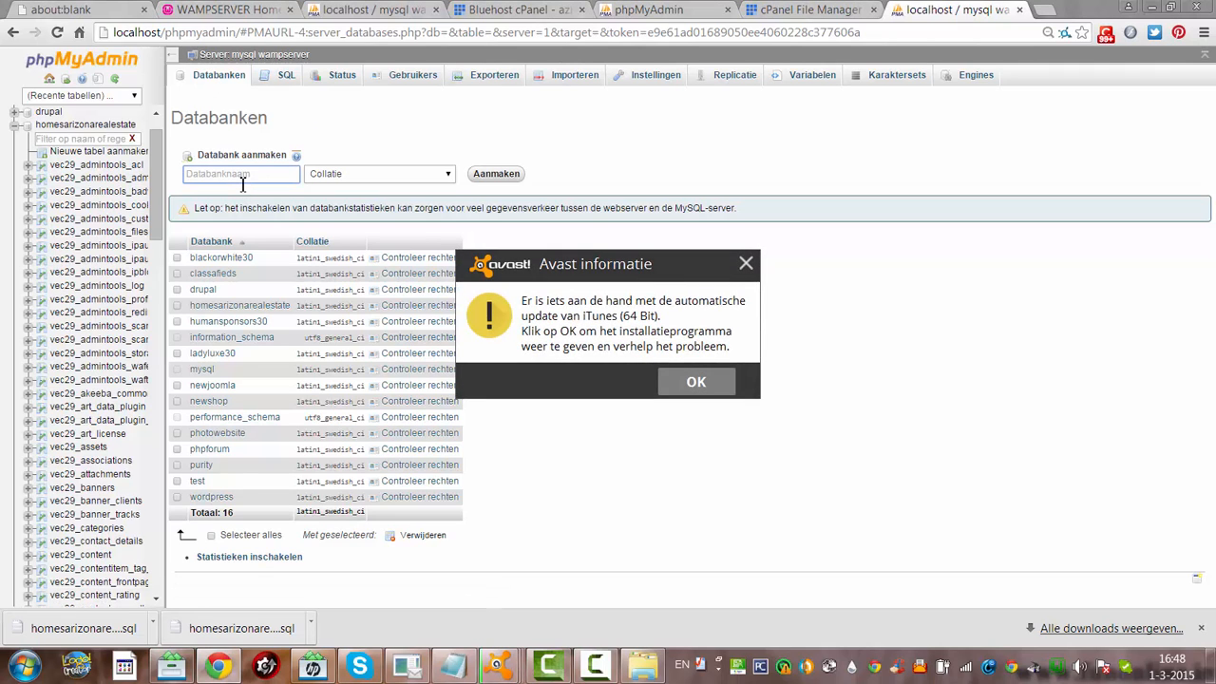
type("justatest")
left_click(518, 176)
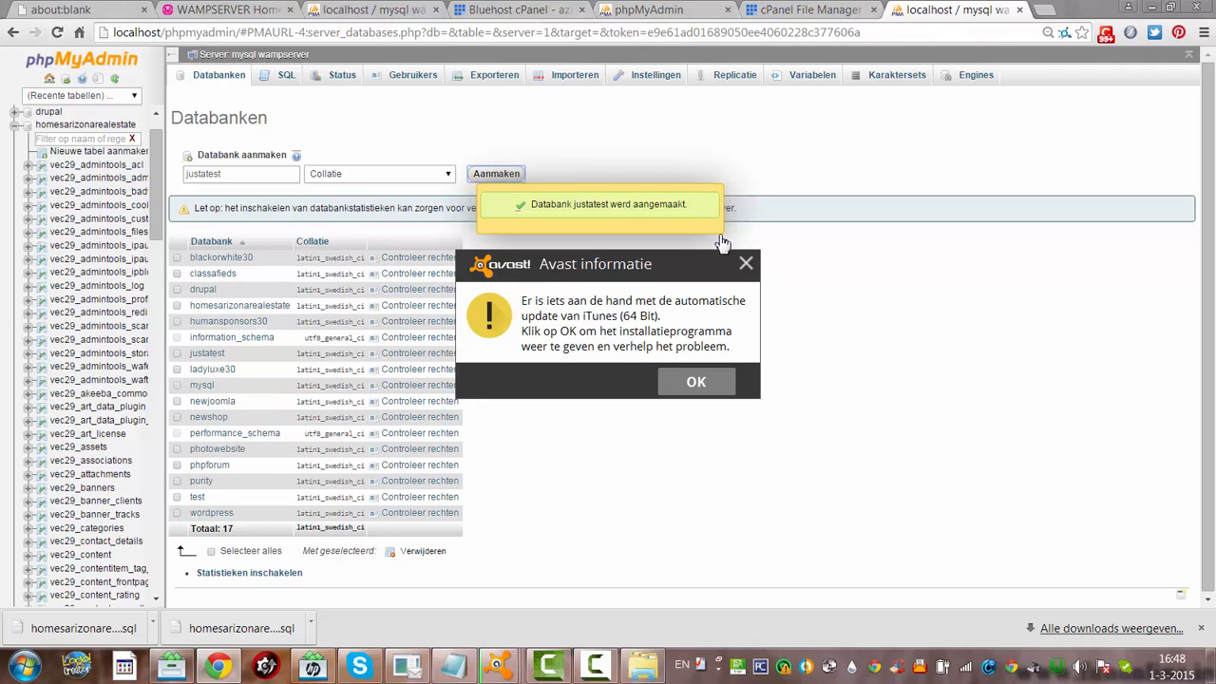
left_click(747, 267)
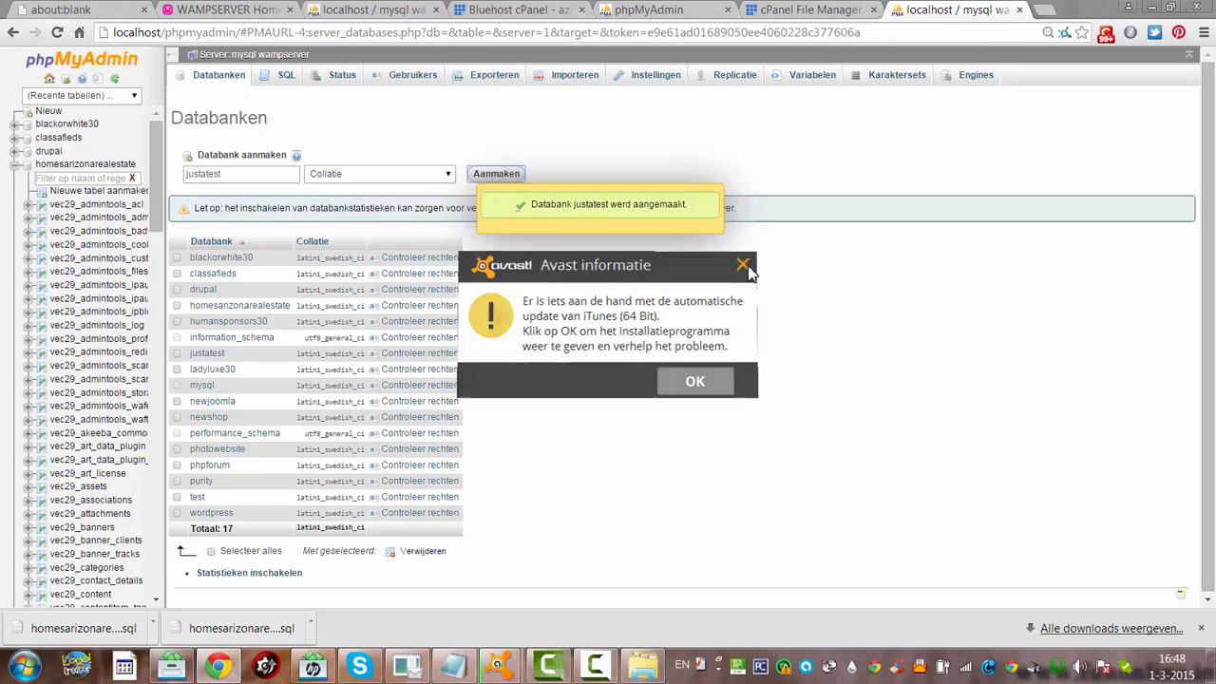
Open justatest and go to its Importeren page, dismissing the antivirus popup
left_click(221, 358)
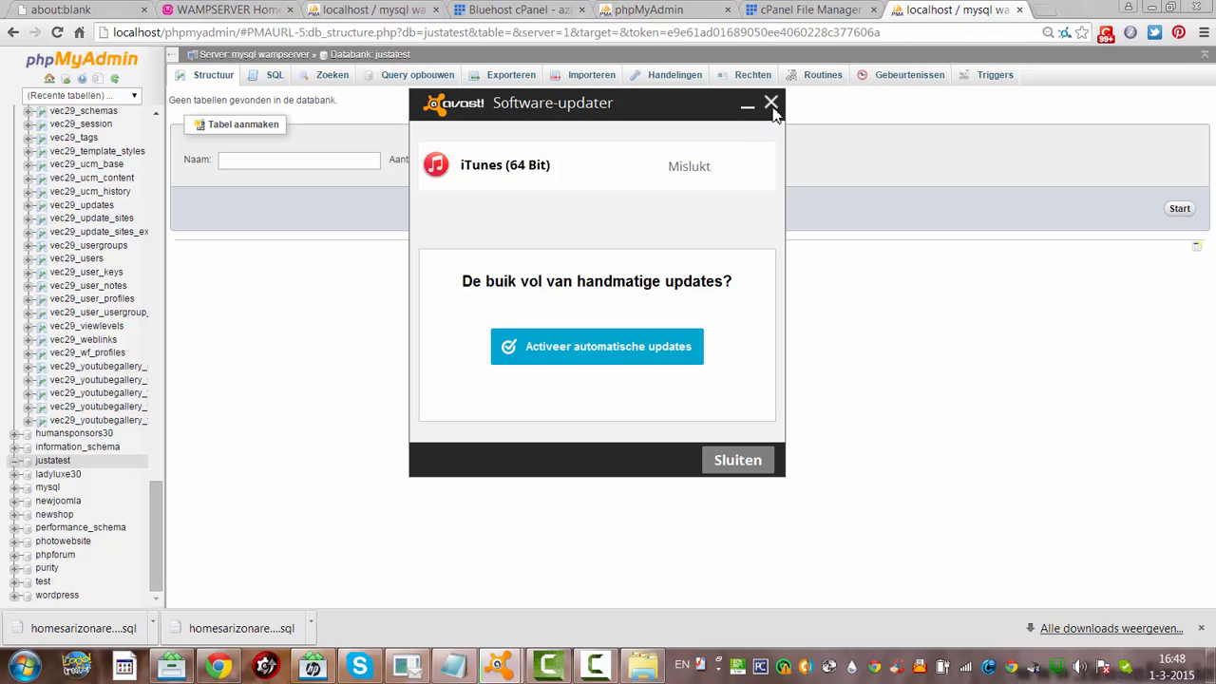
left_click(772, 110)
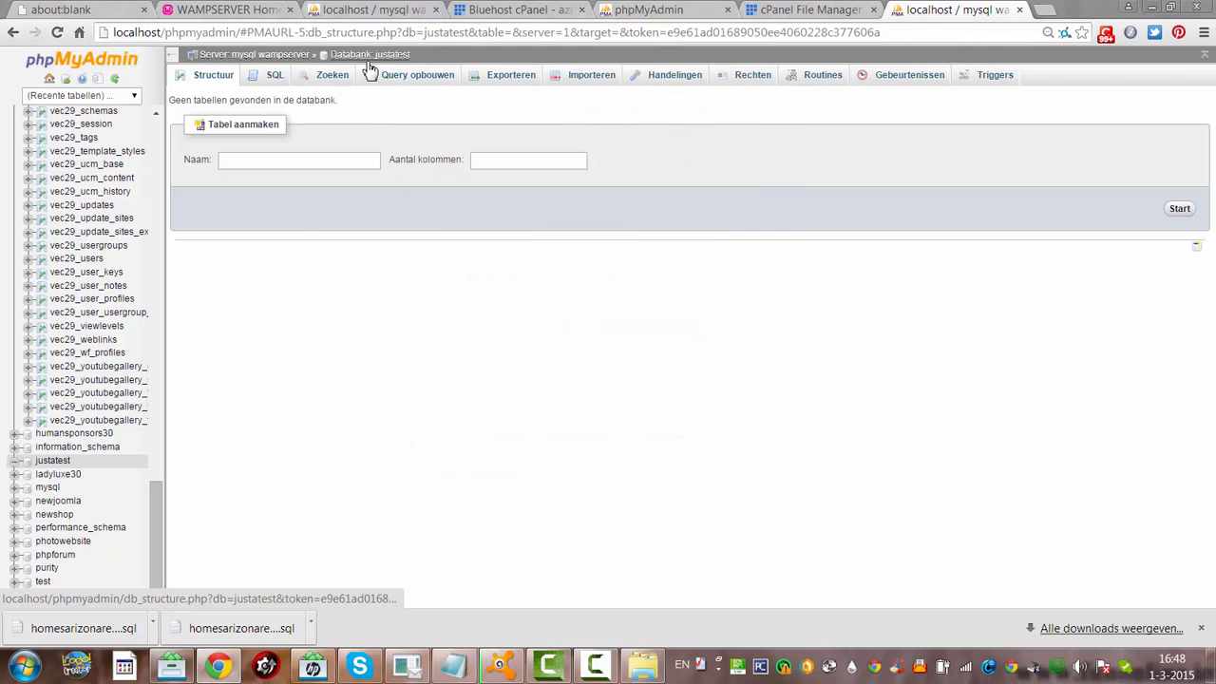
left_click(613, 81)
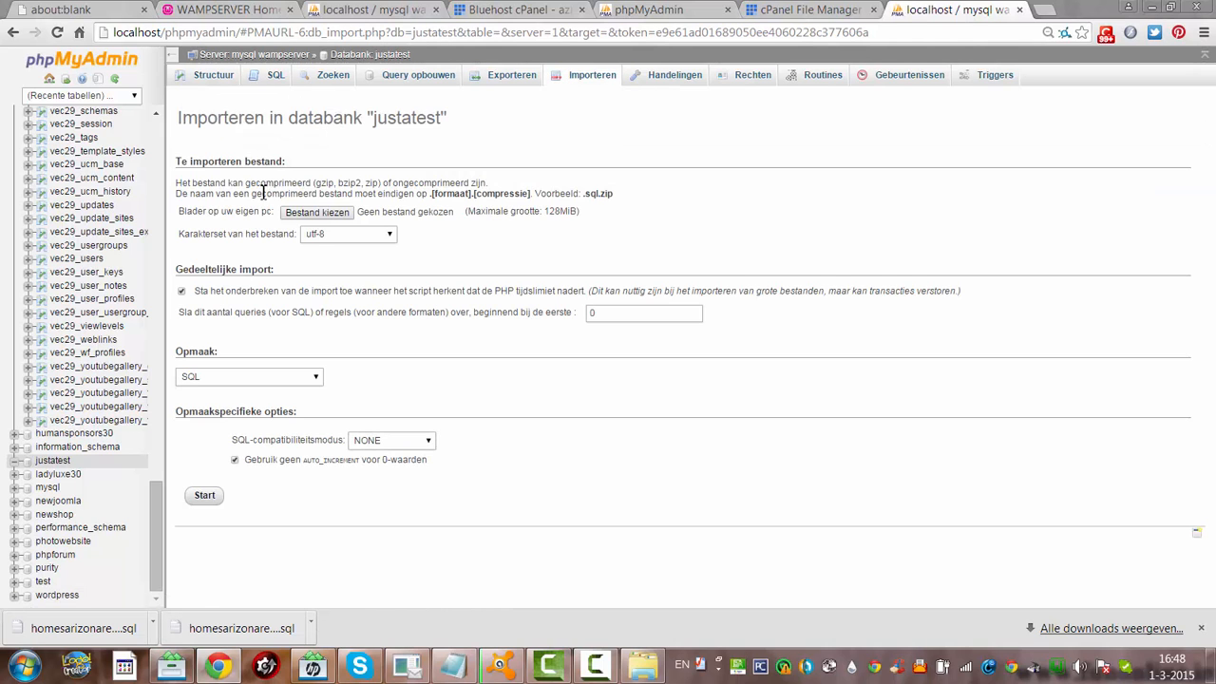
Choose cometosu_homeaj3 from Downloads and start importing it into justatest
left_click(313, 215)
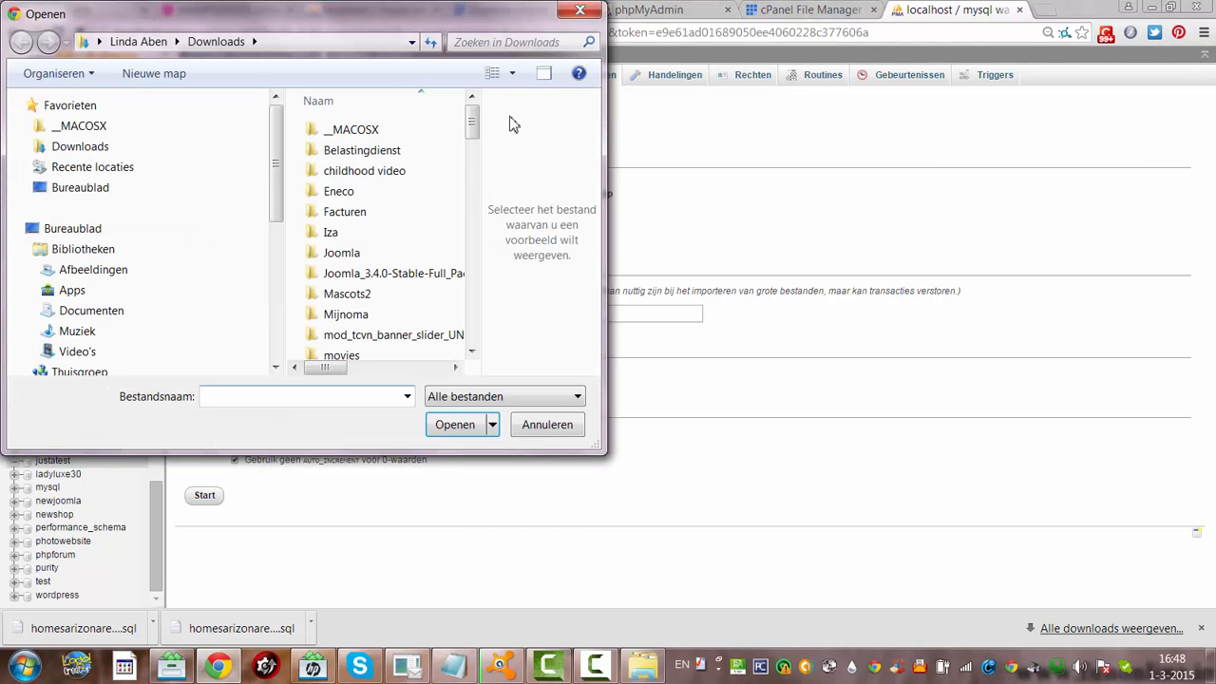
left_click_drag(474, 115, 489, 205)
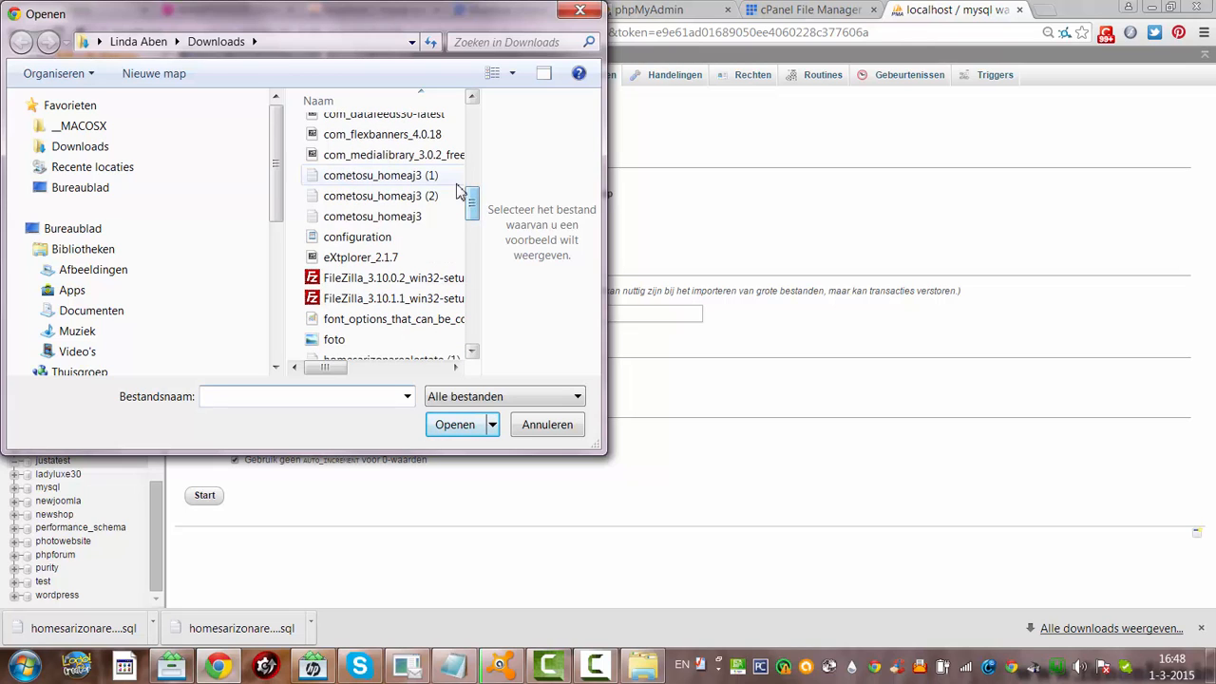
left_click(403, 219)
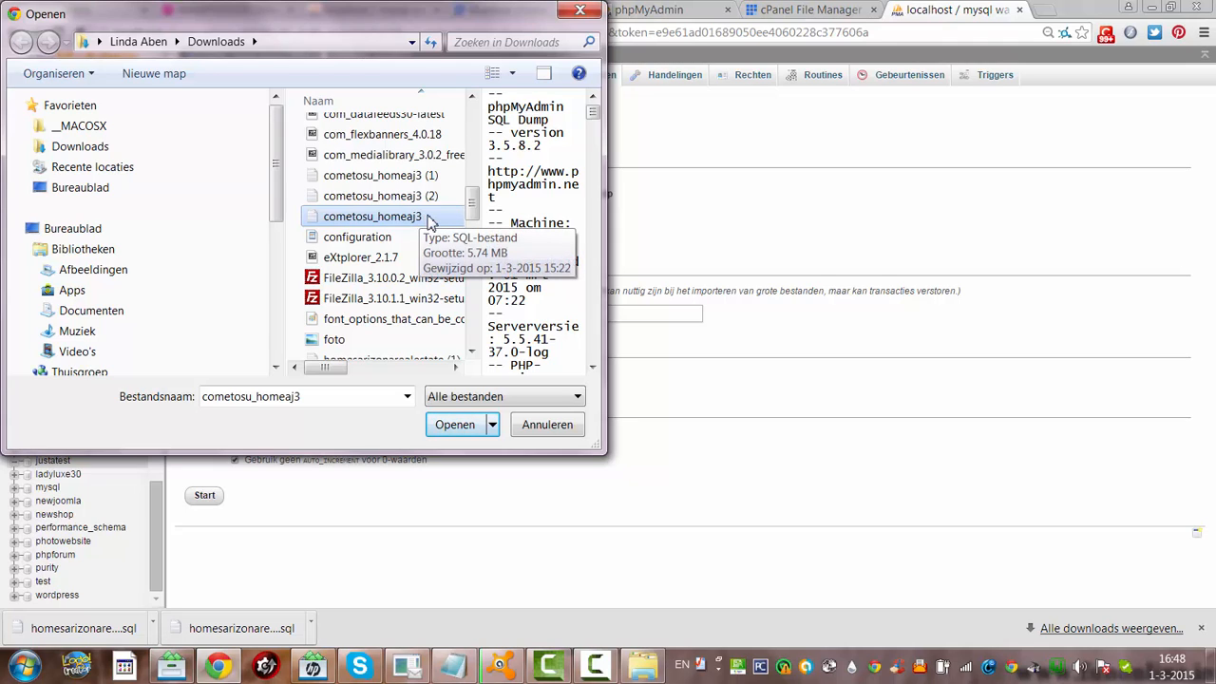
left_click(452, 426)
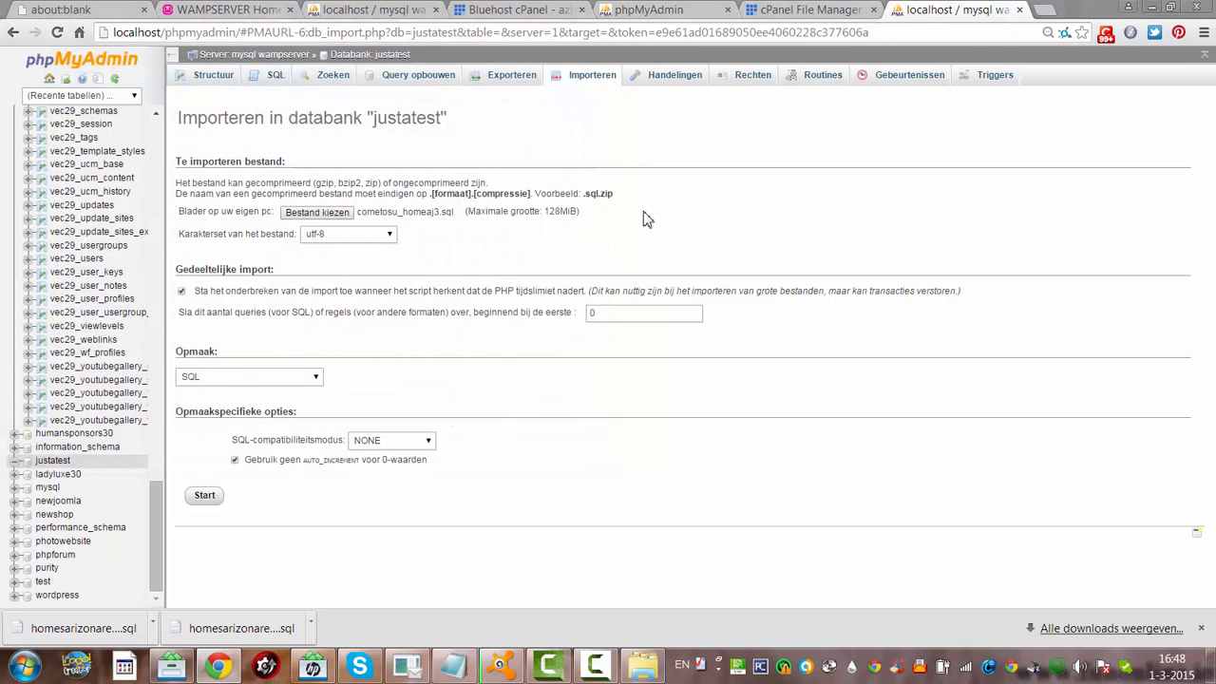
left_click(219, 497)
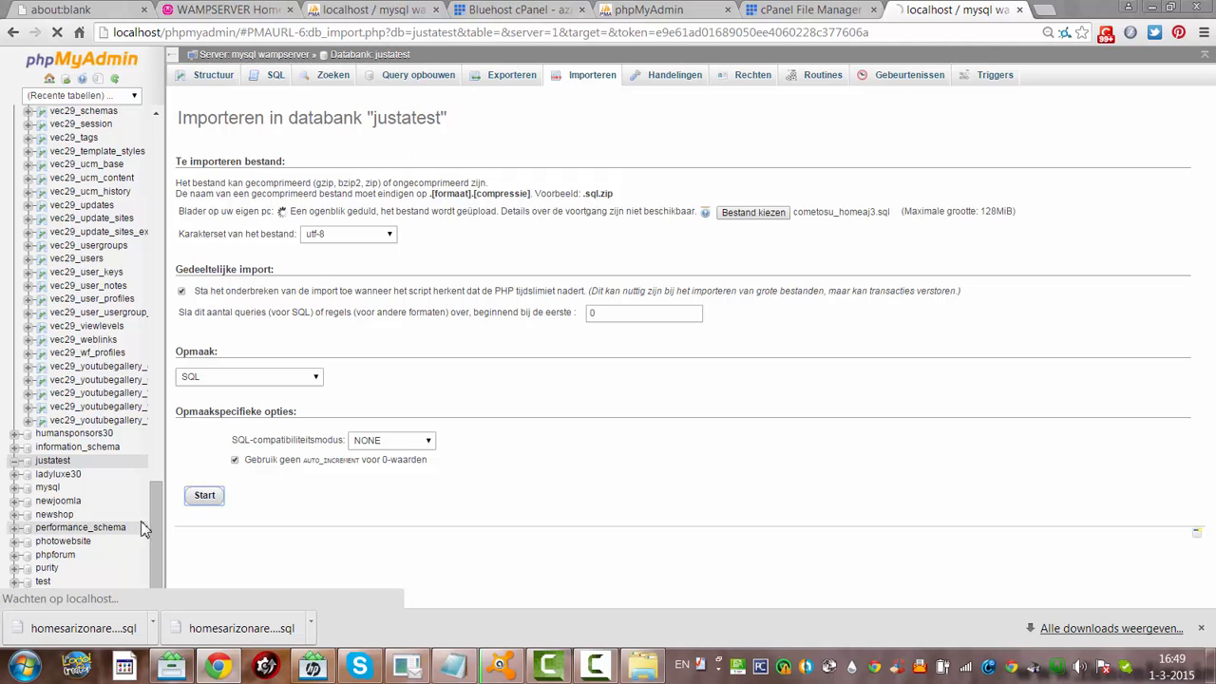
left_click_drag(156, 502, 162, 152)
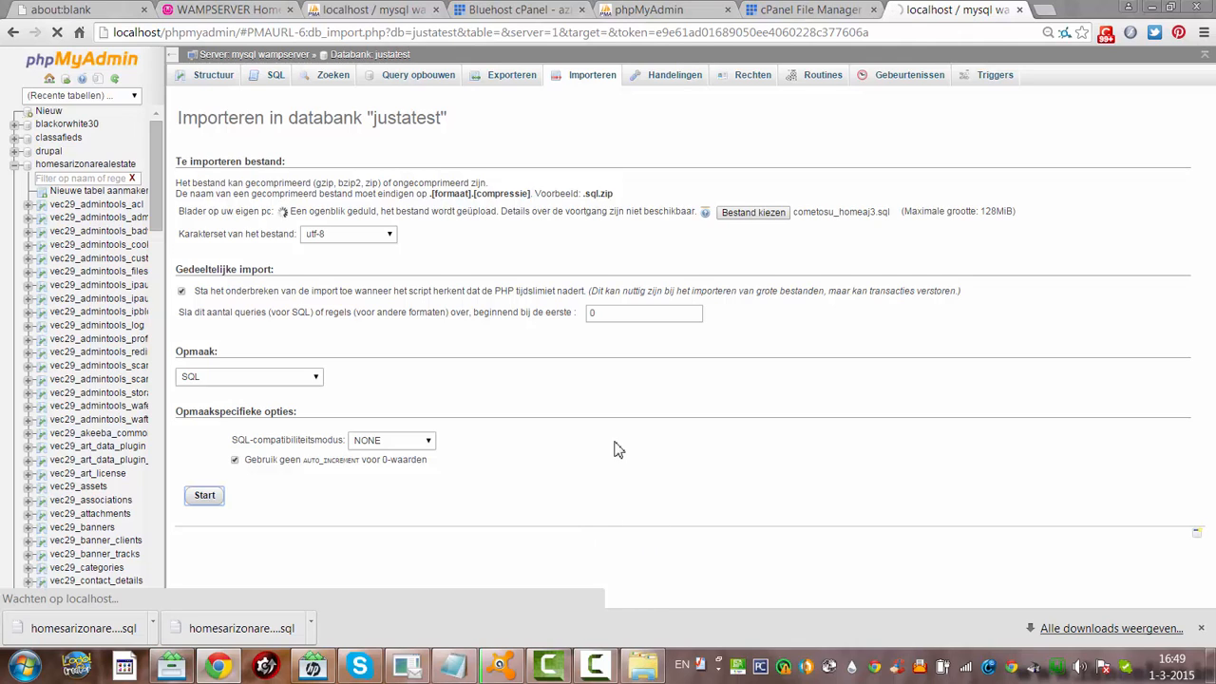
Hide the Downloads window and open the local C: drive via Start > Computer
left_click(653, 670)
left_click(653, 670)
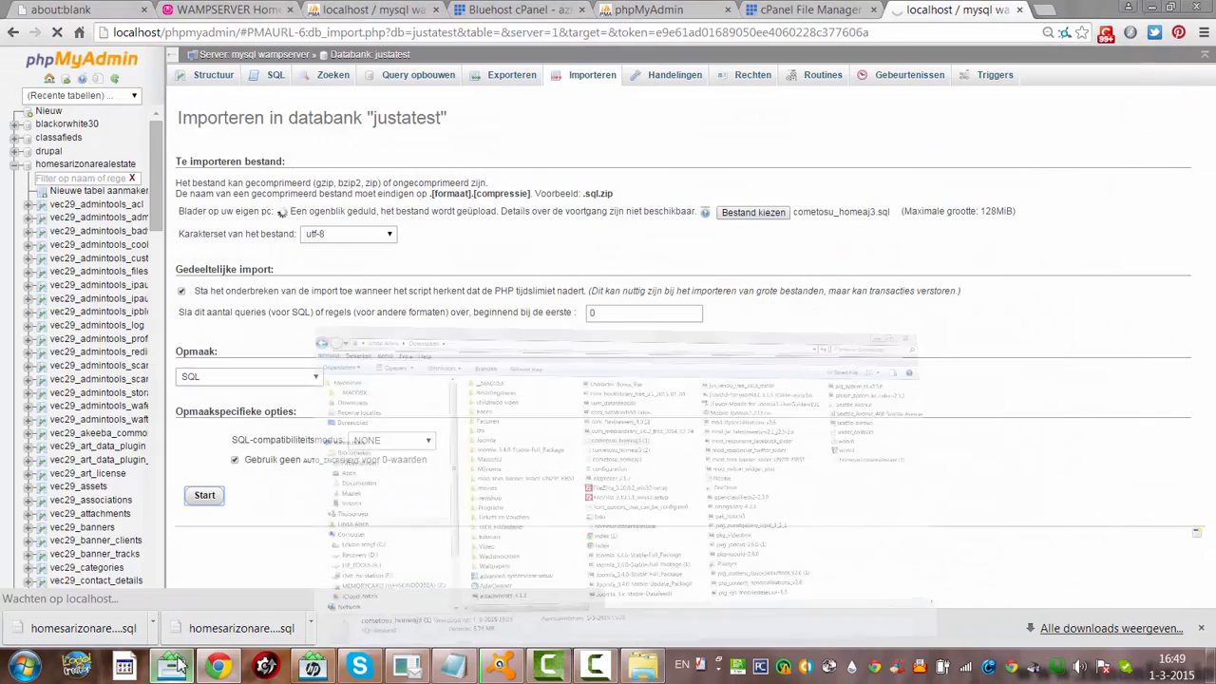
left_click(23, 666)
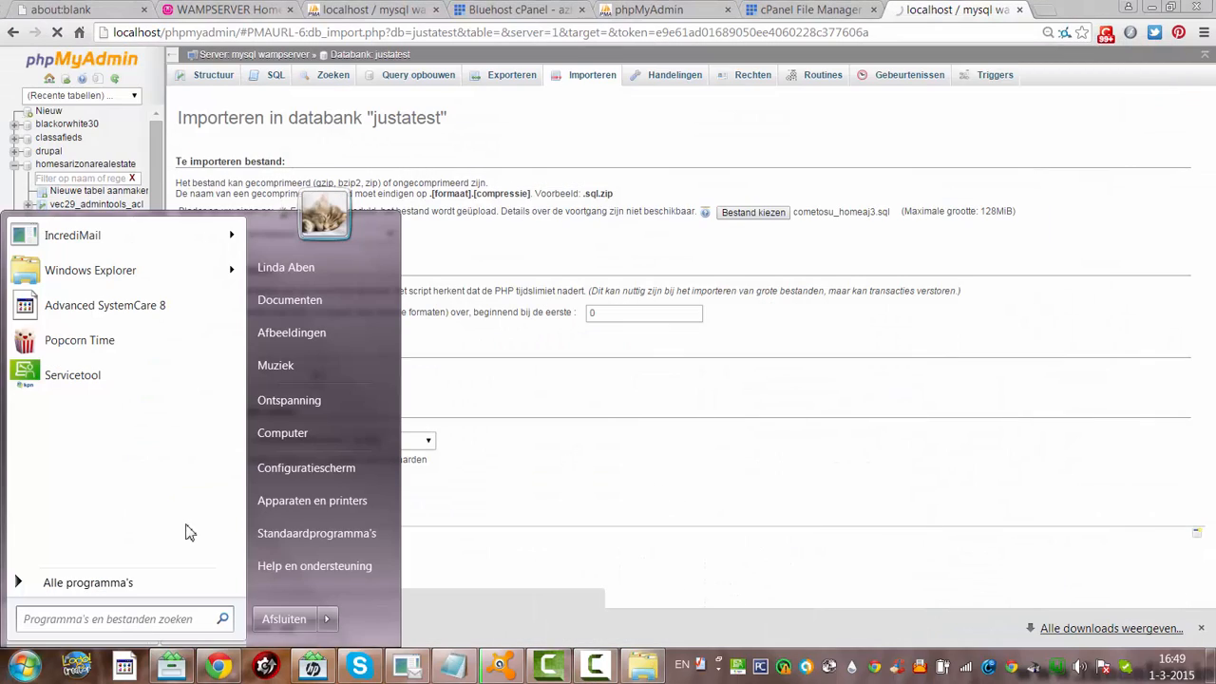
left_click(266, 440)
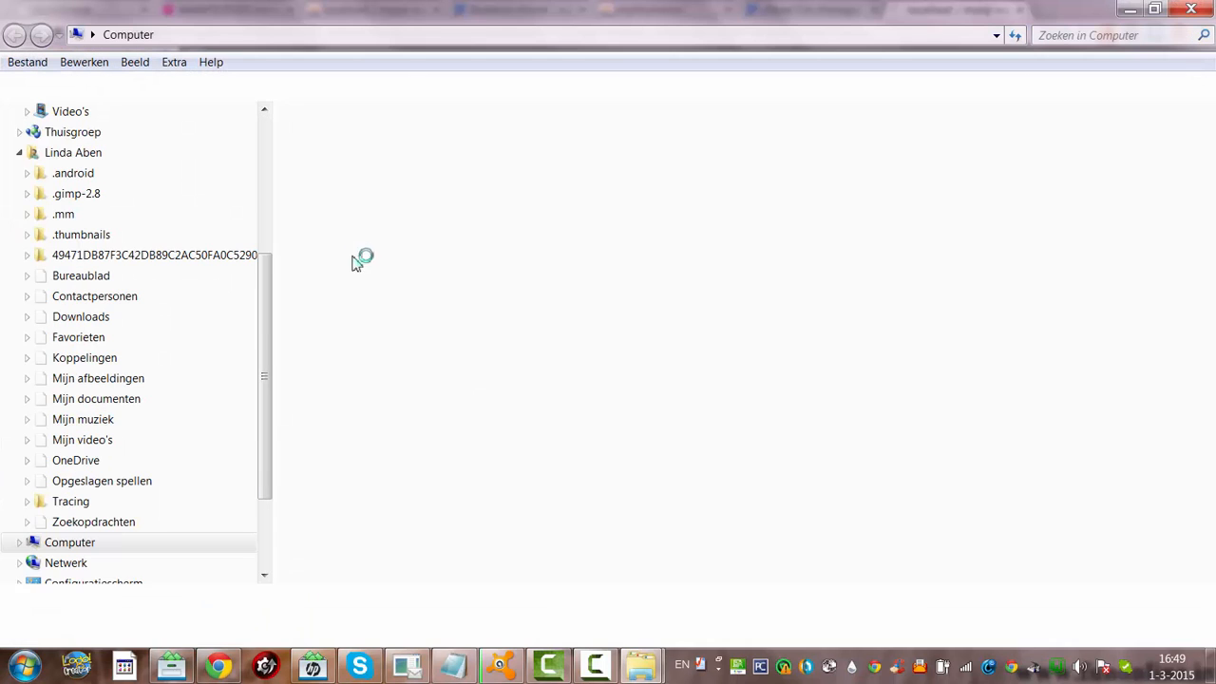
left_click(403, 157)
double_click(403, 156)
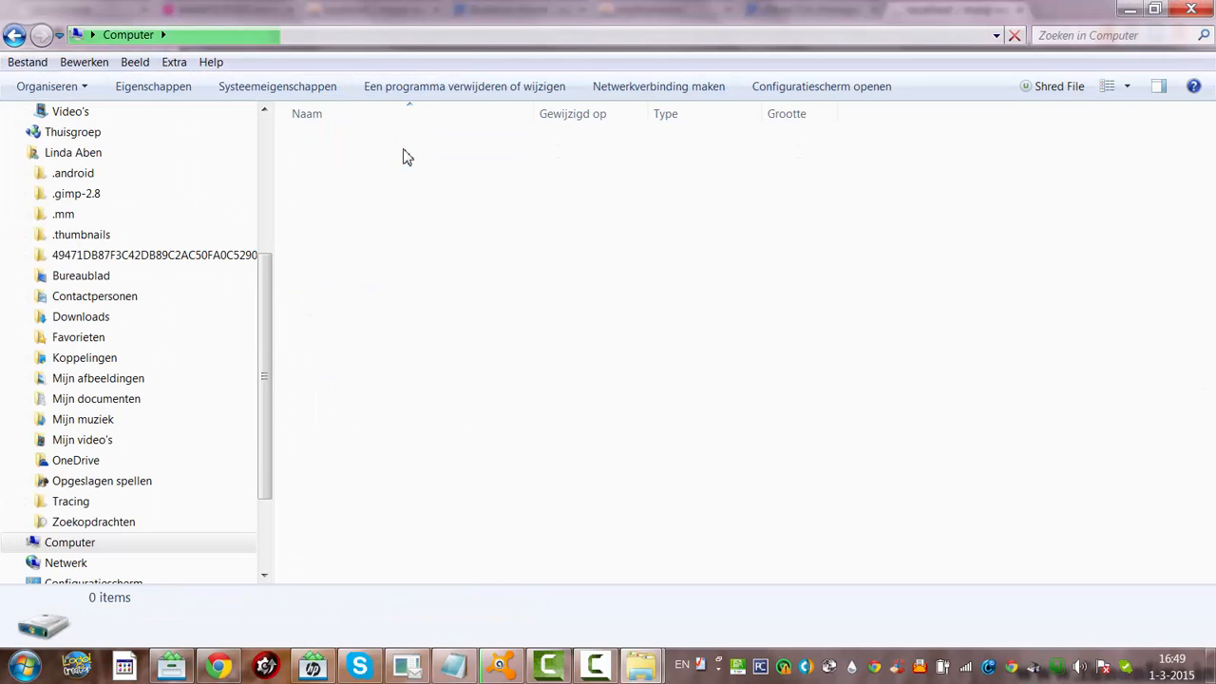
Browse to wamp\www\HomesArizona and select the site's configuration file
left_click(311, 414)
double_click(309, 416)
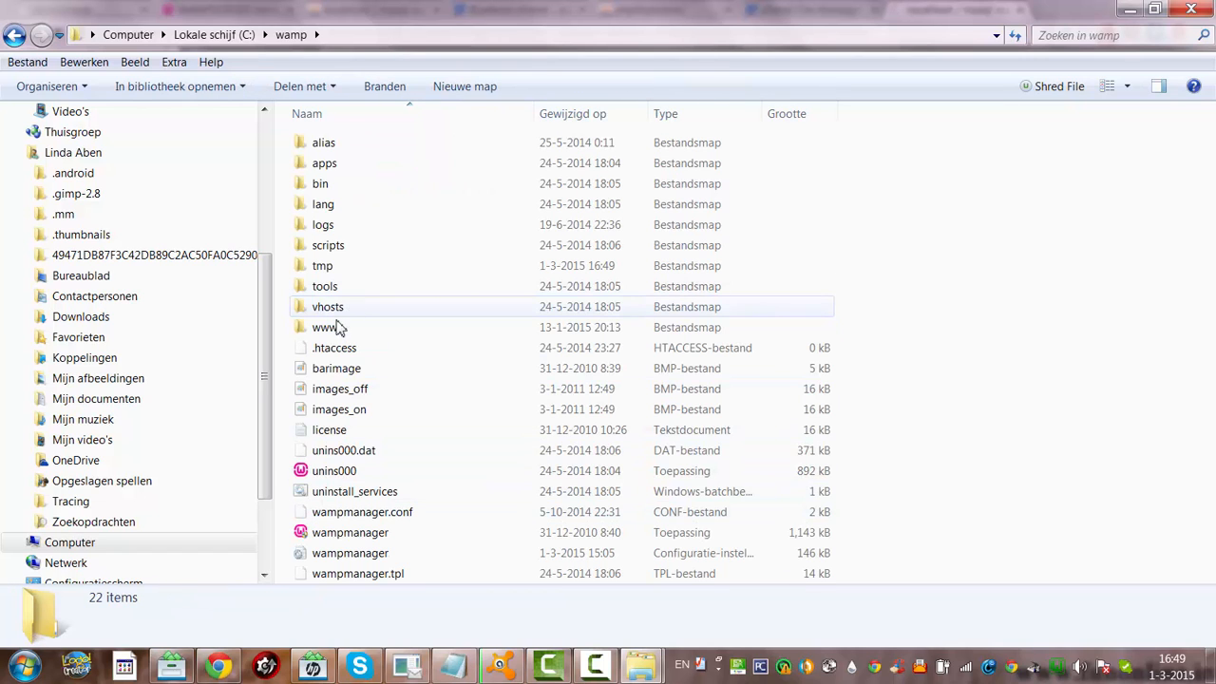
double_click(326, 328)
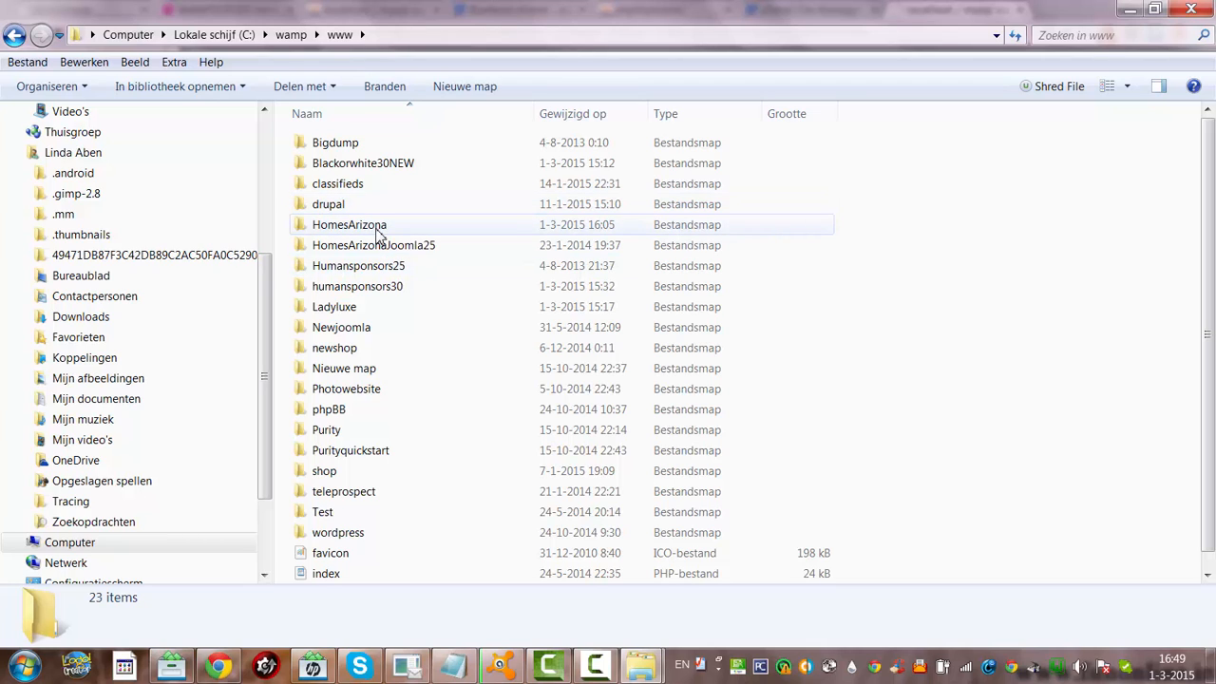
double_click(378, 235)
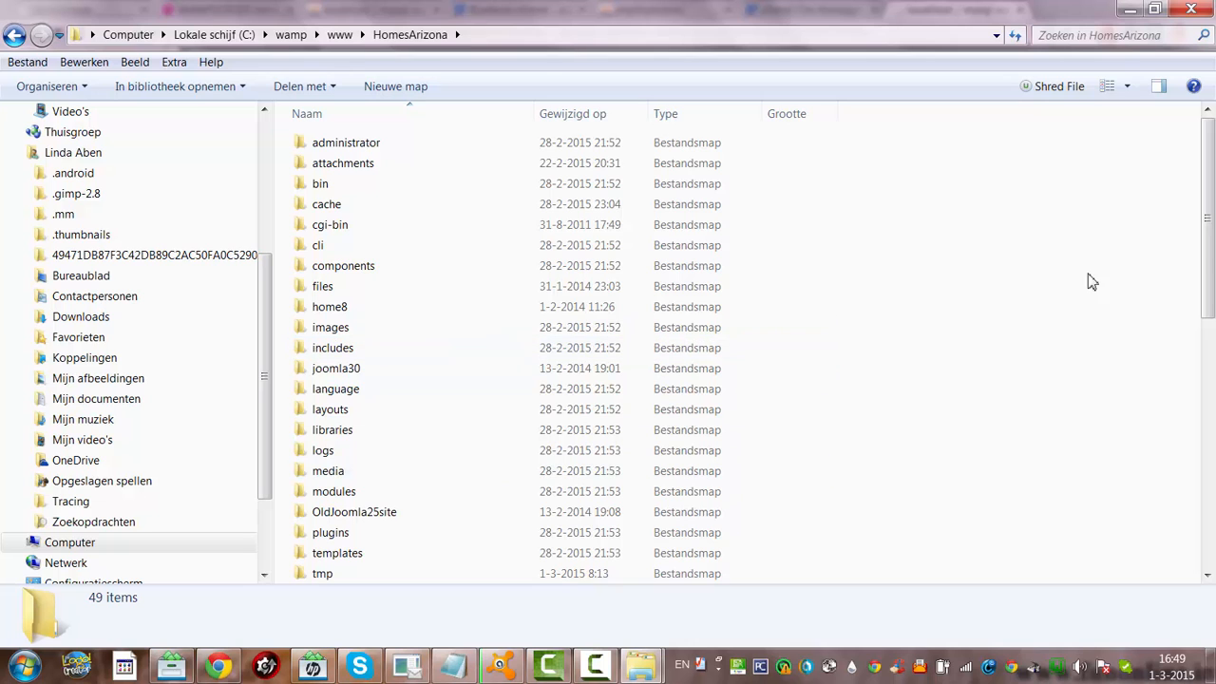
left_click_drag(1208, 243, 1210, 378)
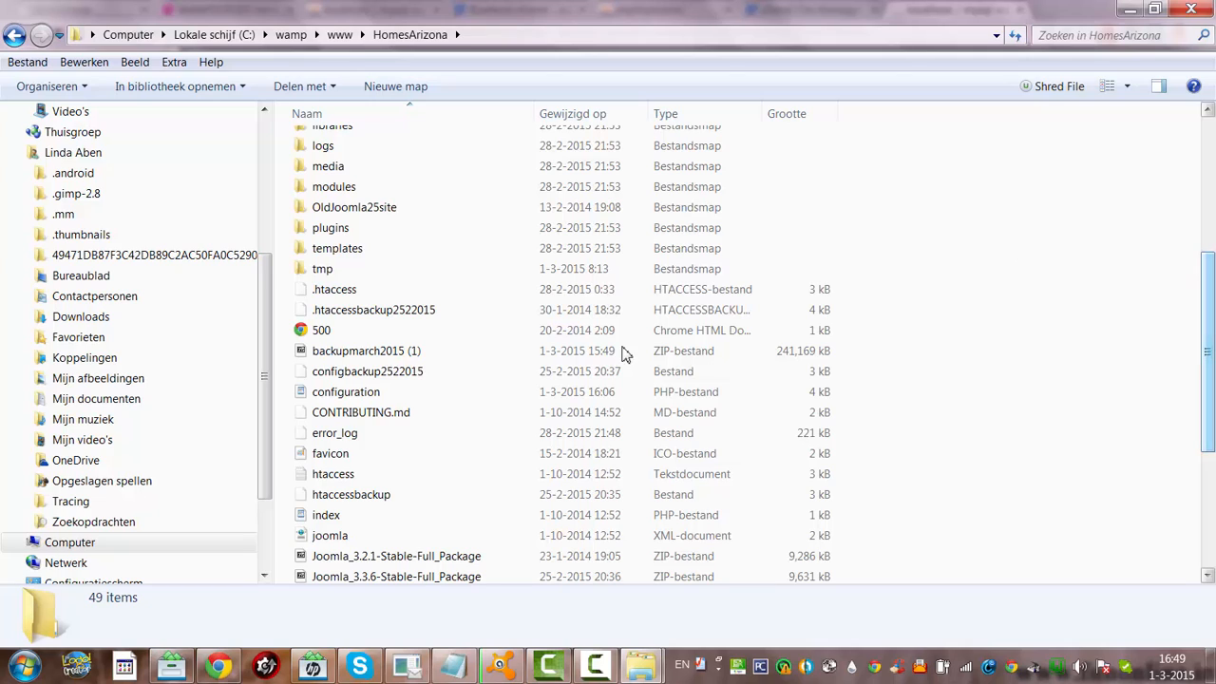
left_click(377, 395)
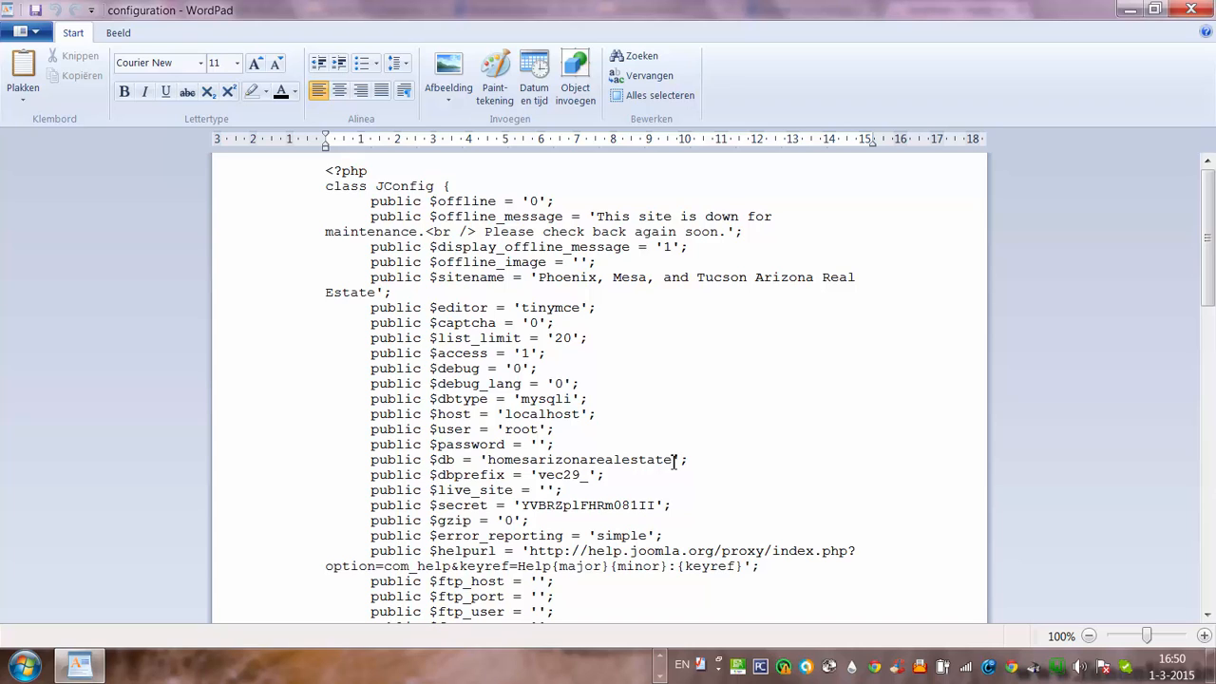
Highlight the homesarizonarealestate value on the $db line of configuration.php, then deselect it
left_click_drag(686, 460, 487, 459)
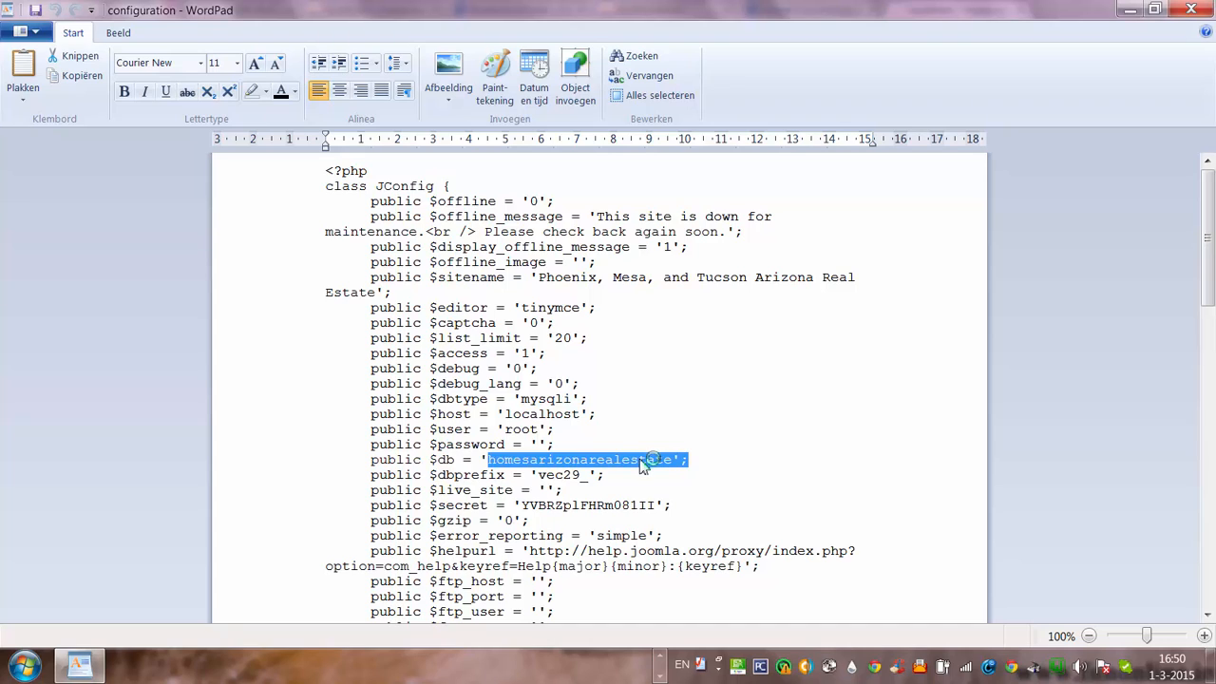
left_click(679, 401)
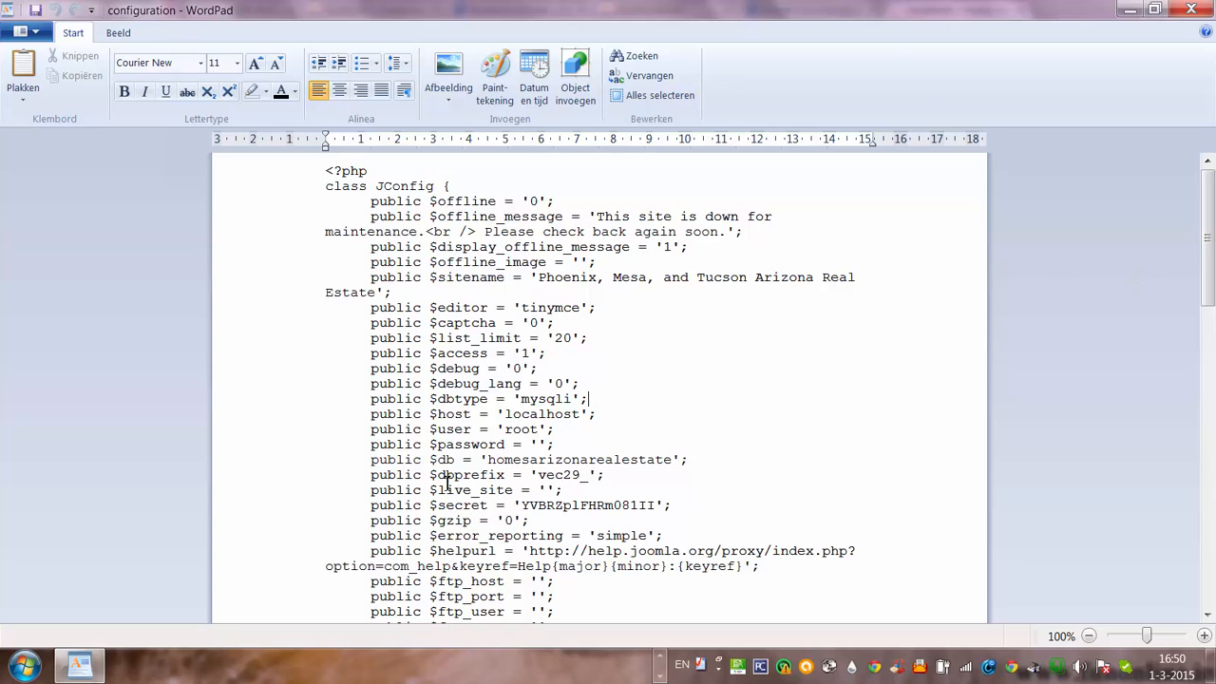
Scroll through configuration.php's database settings and select the homesarizonarealestate $db value
left_click(615, 474)
left_click_drag(1211, 240, 1211, 269)
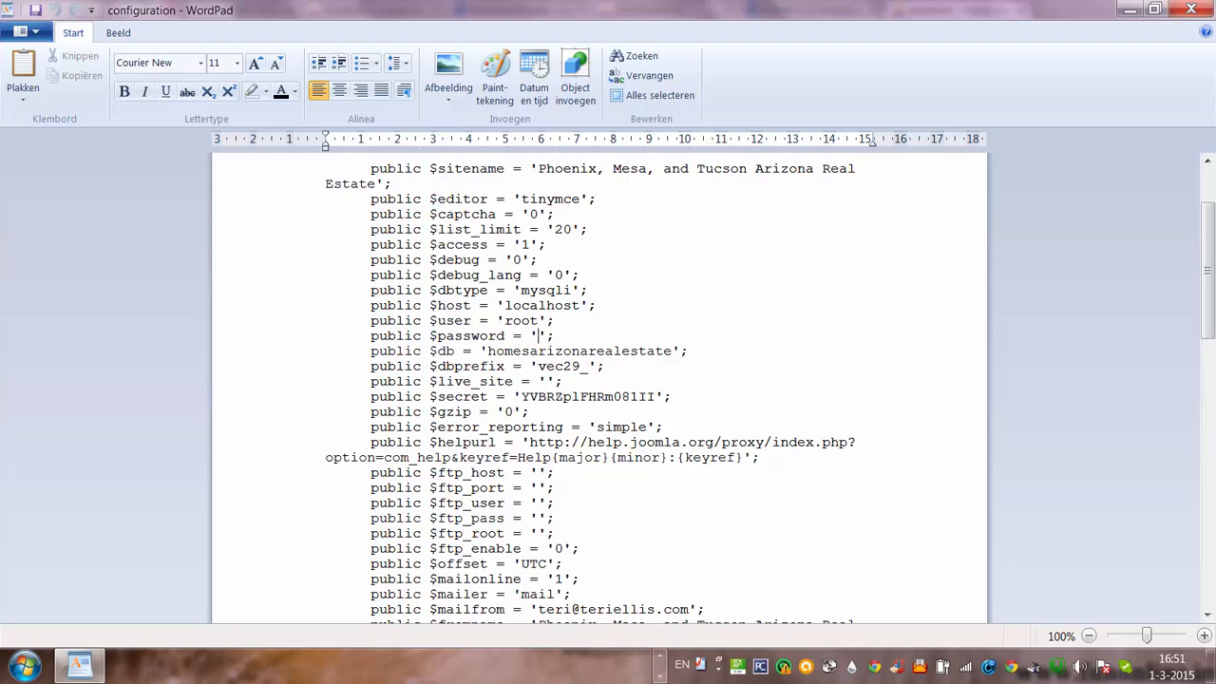
left_click_drag(1208, 220, 1195, 177)
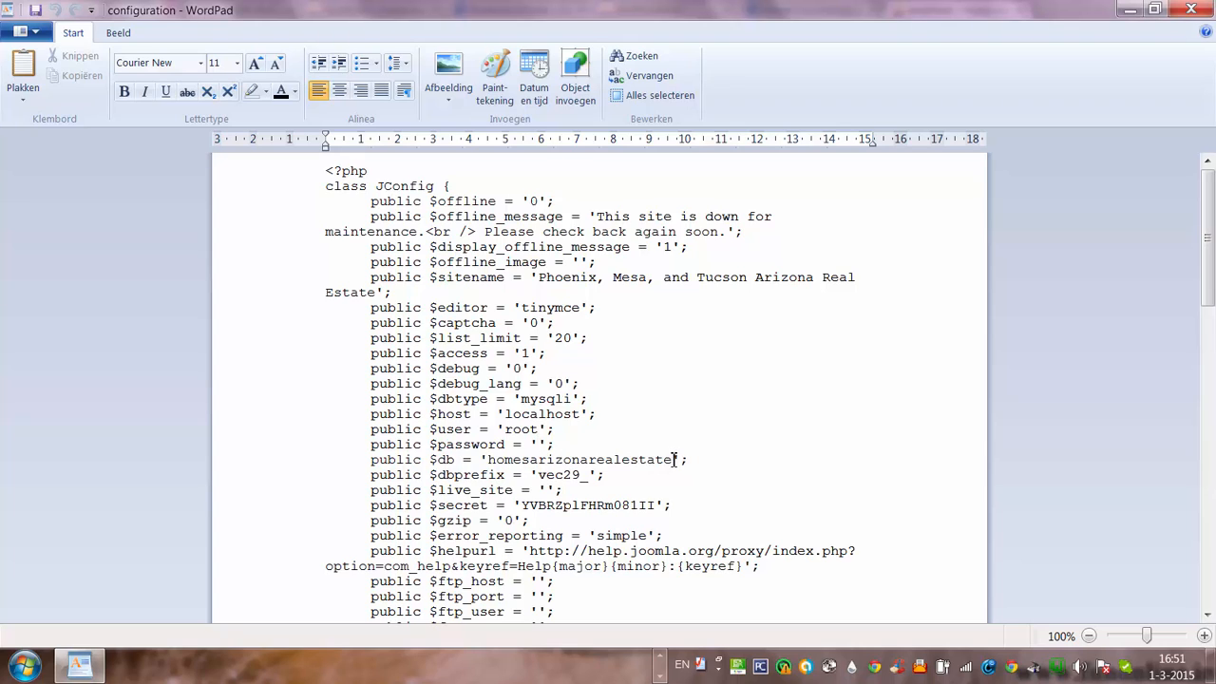
double_click(581, 458)
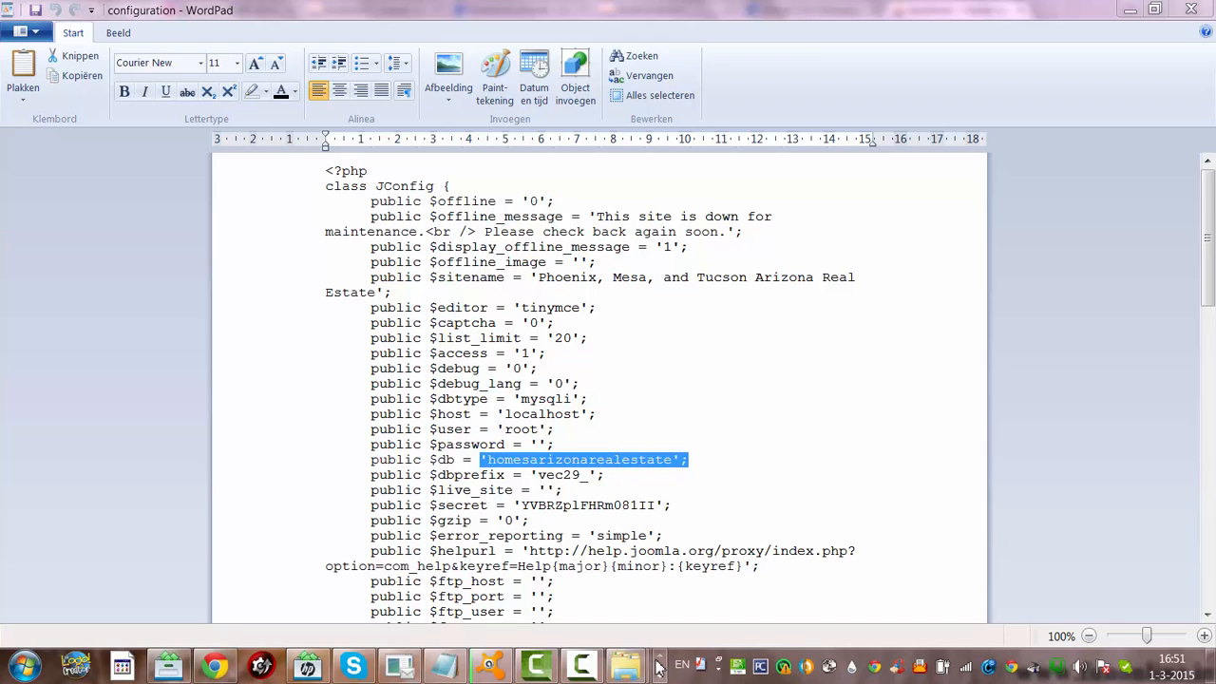
Open phpMyAdmin from the WampServer menu and open the homesarizonarealestate database's table list
left_click(1058, 671)
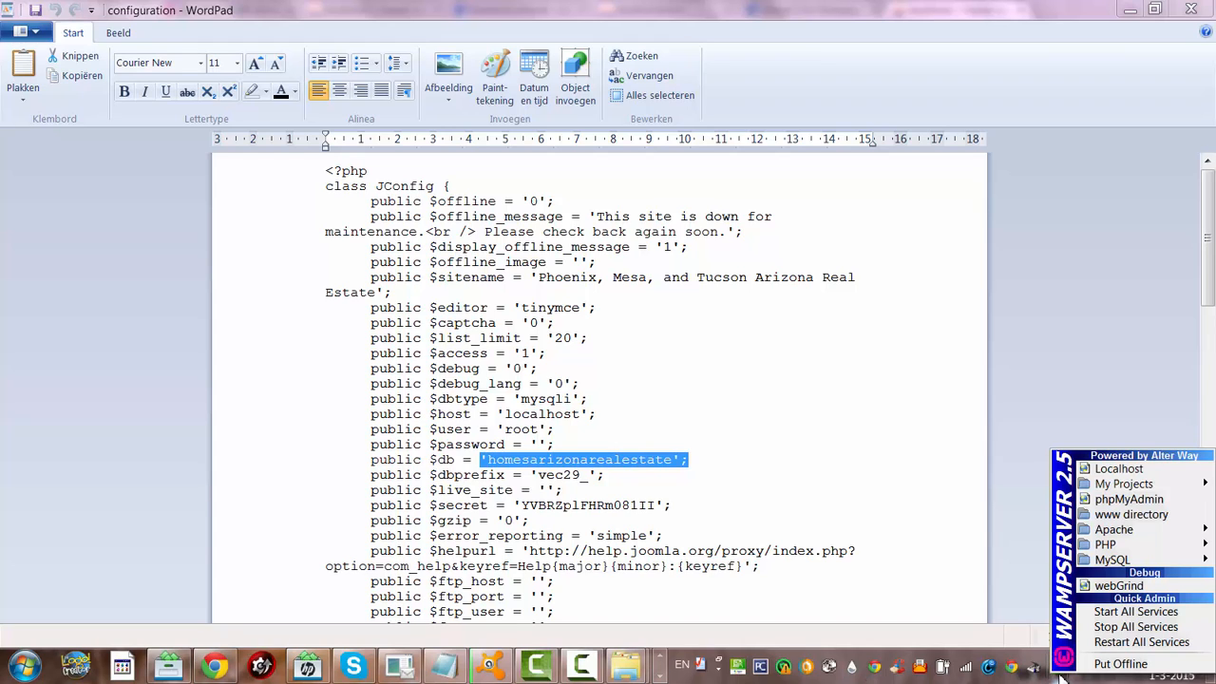
left_click(1114, 497)
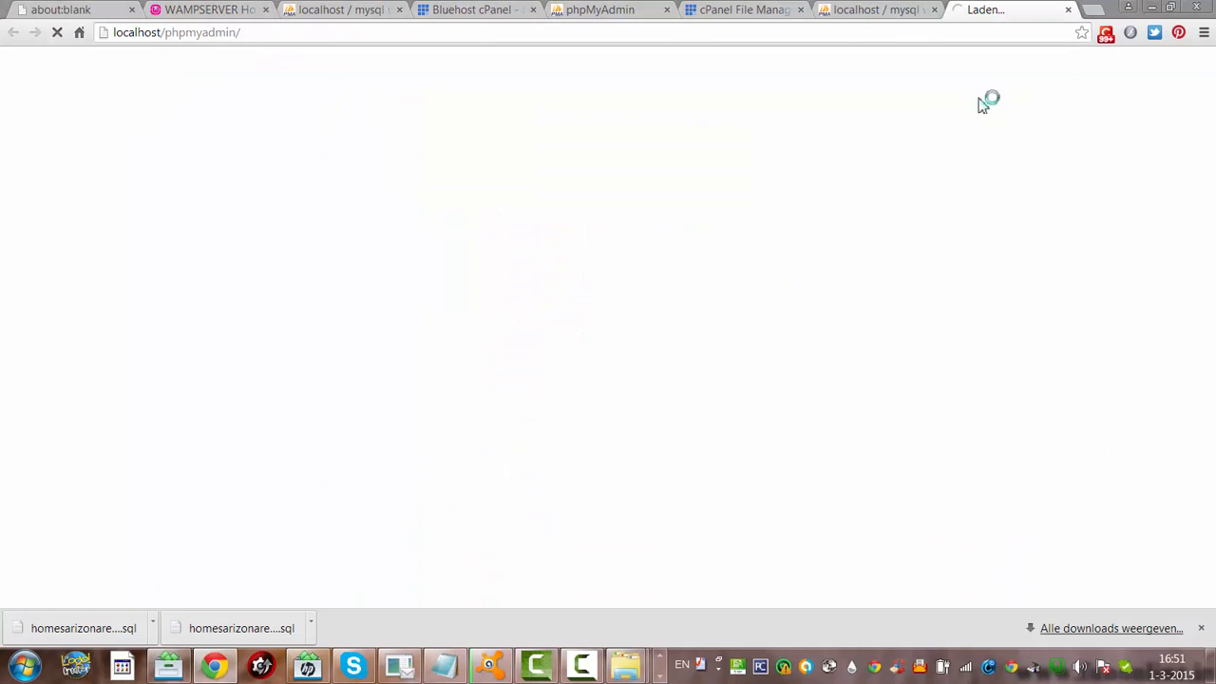
left_click(876, 11)
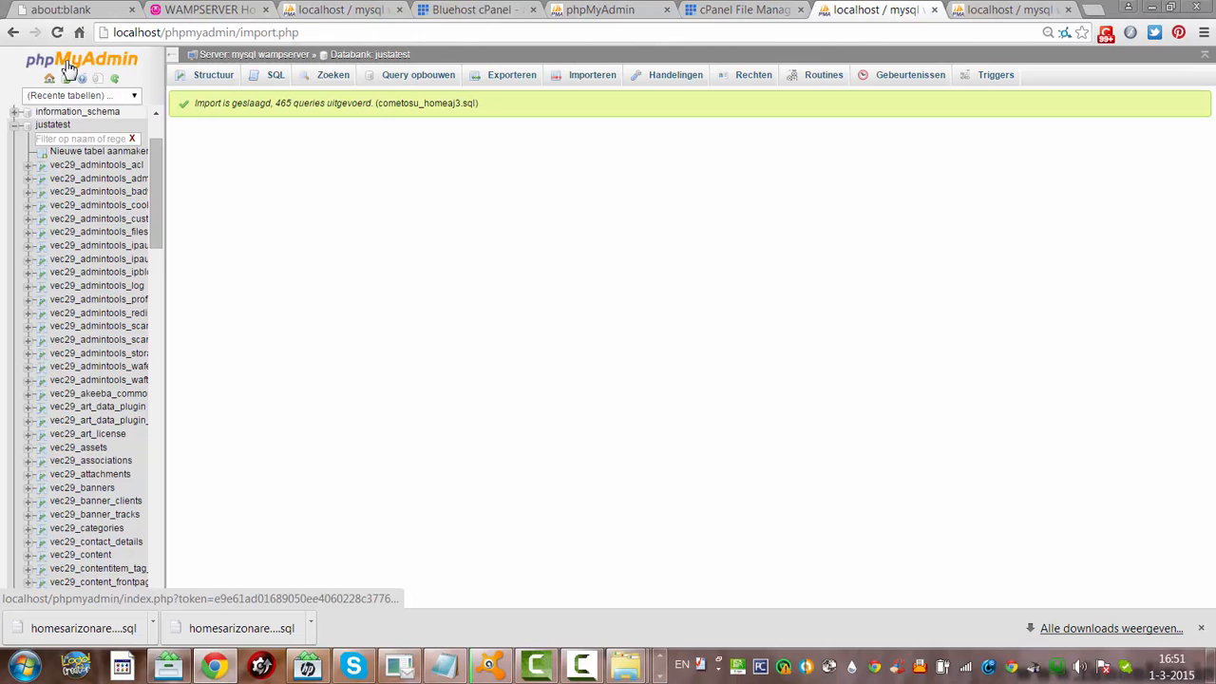
left_click(50, 82)
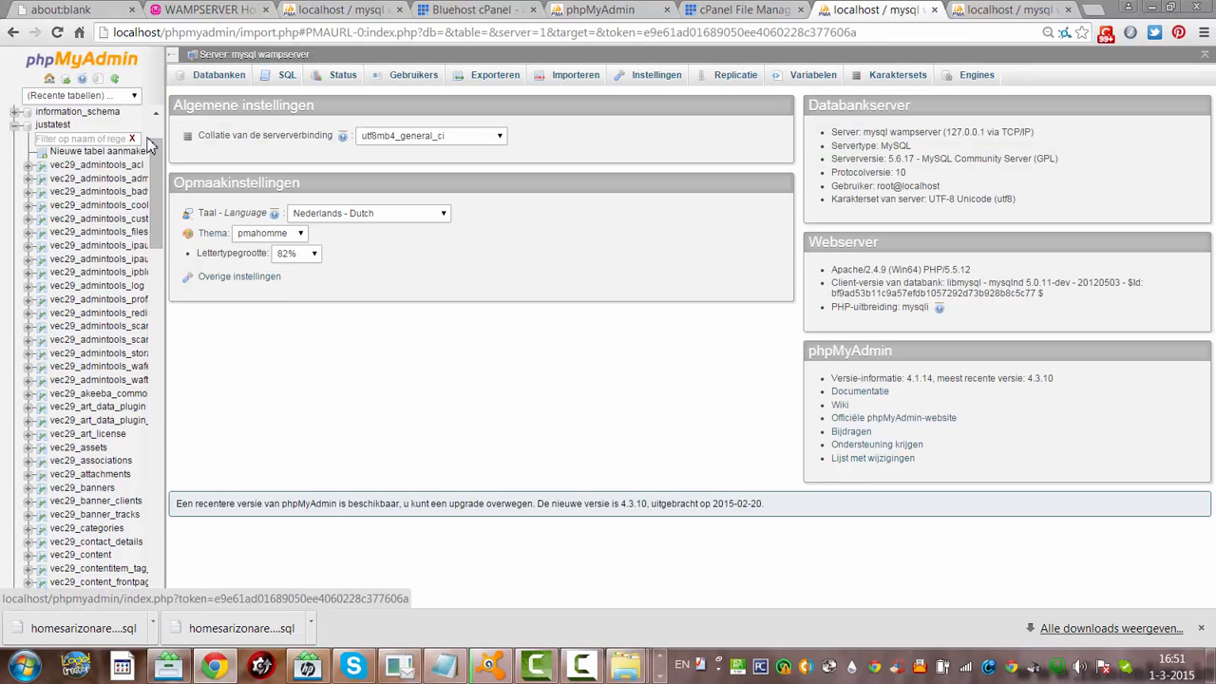
scroll(149, 167, "down", 2)
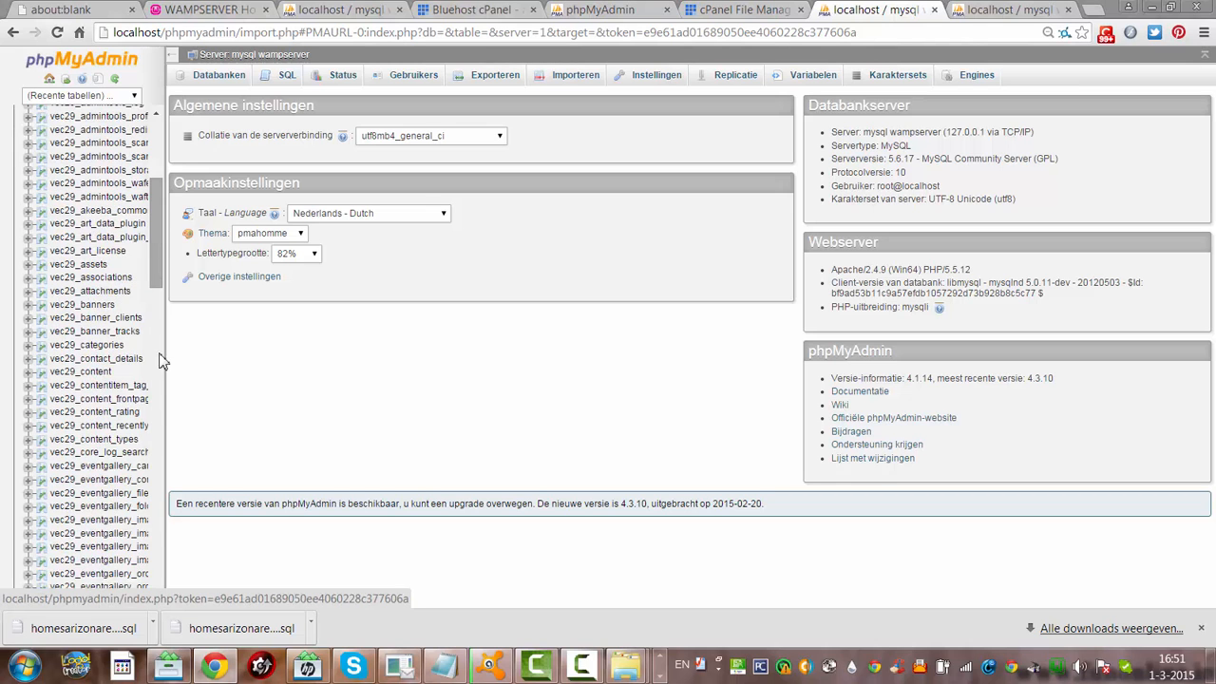
left_click(156, 575)
left_click_drag(156, 575, 157, 131)
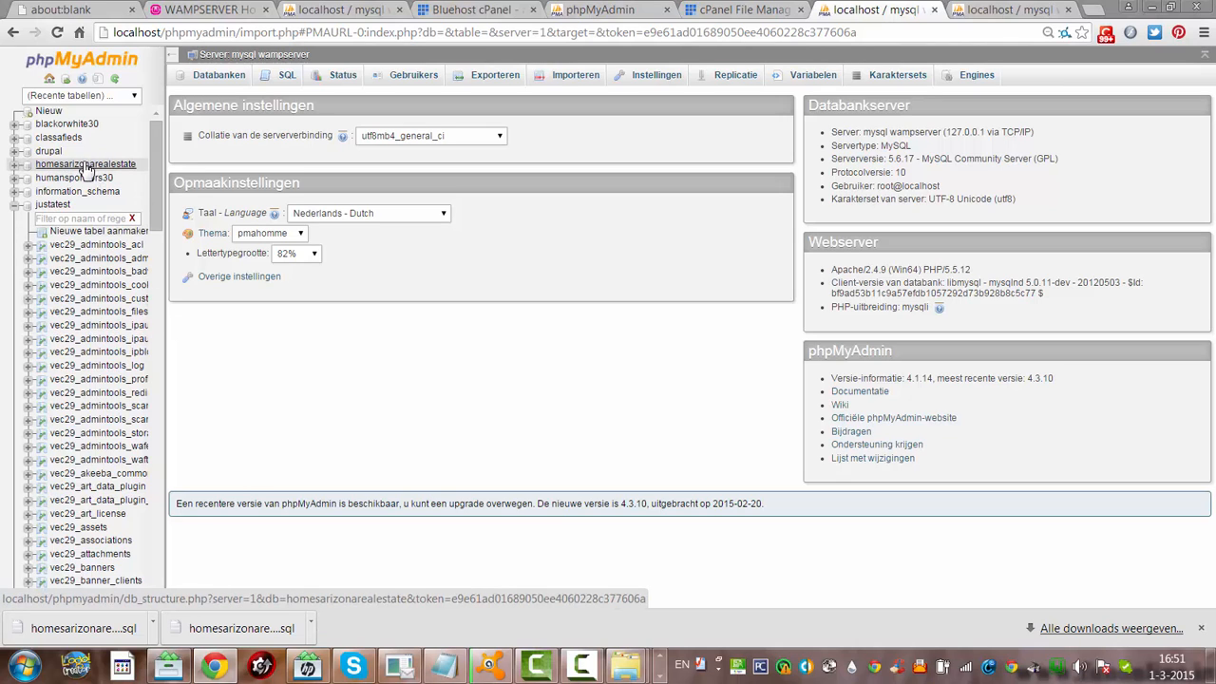
left_click(121, 170)
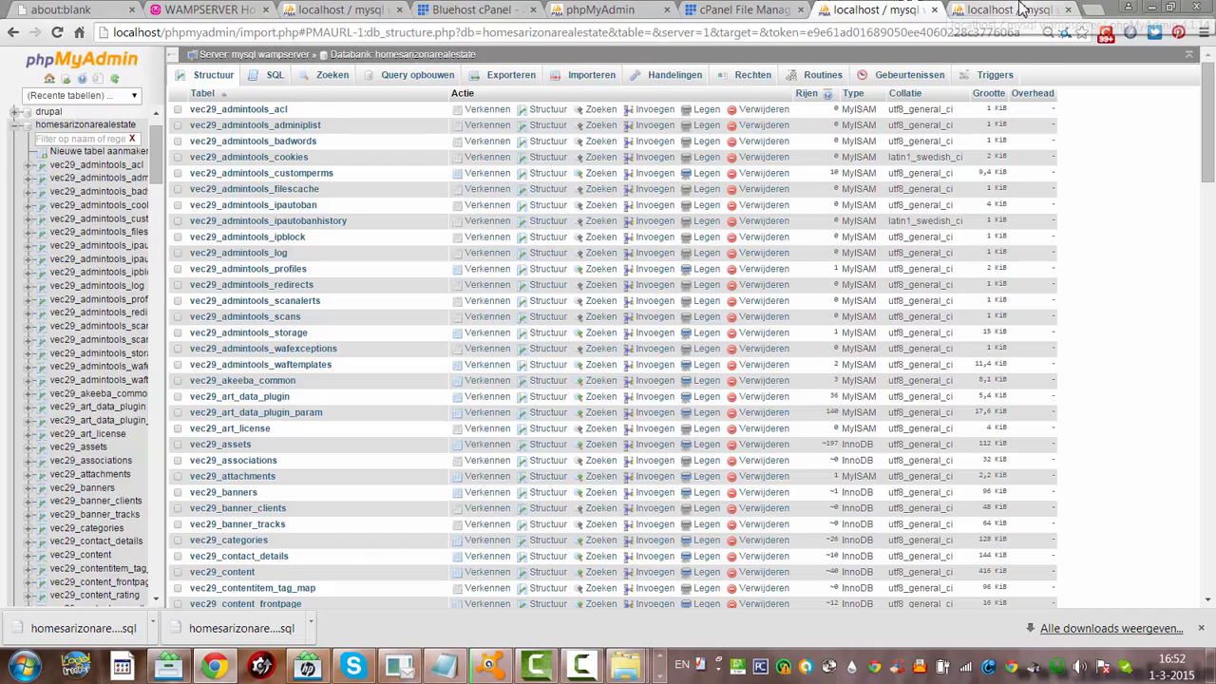
Close the duplicate local phpMyAdmin tab and start a blank browser tab
left_click(1021, 10)
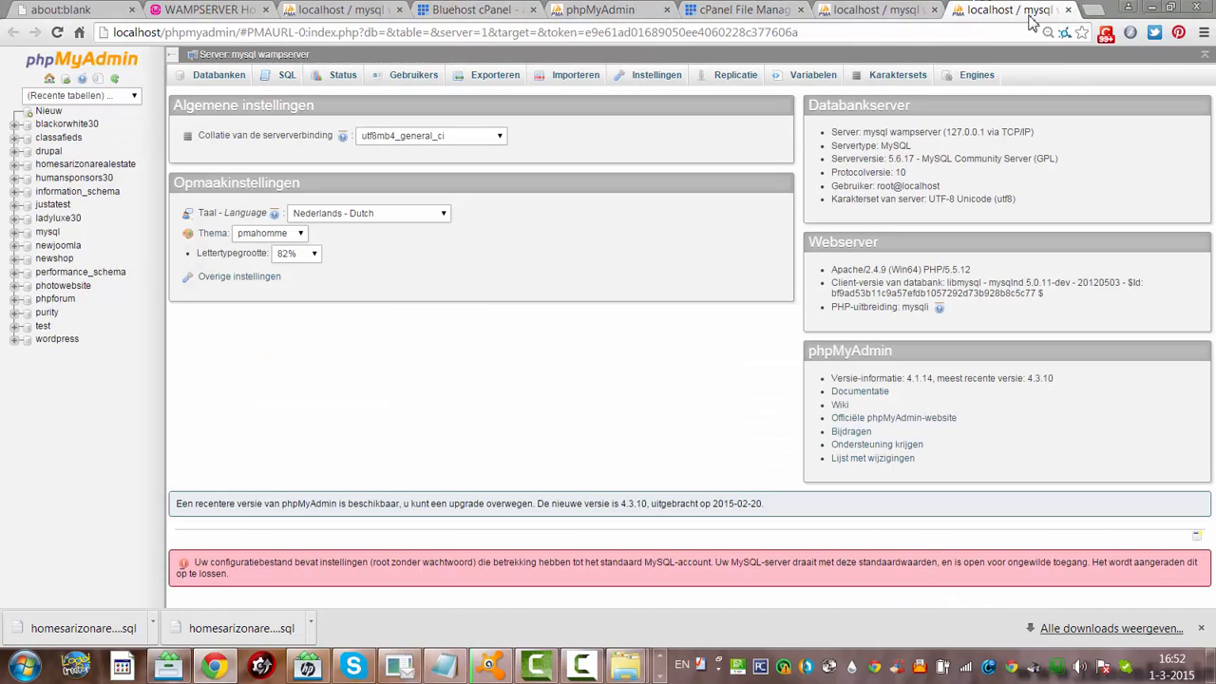
left_click(1067, 10)
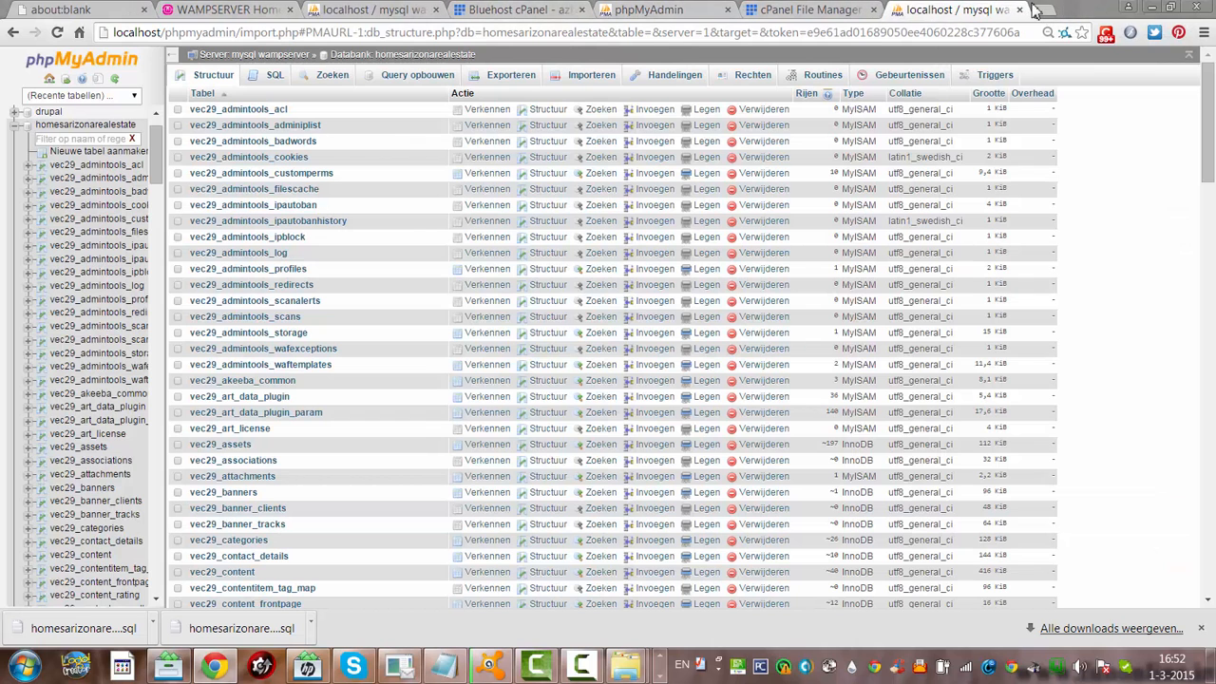
left_click(1044, 11)
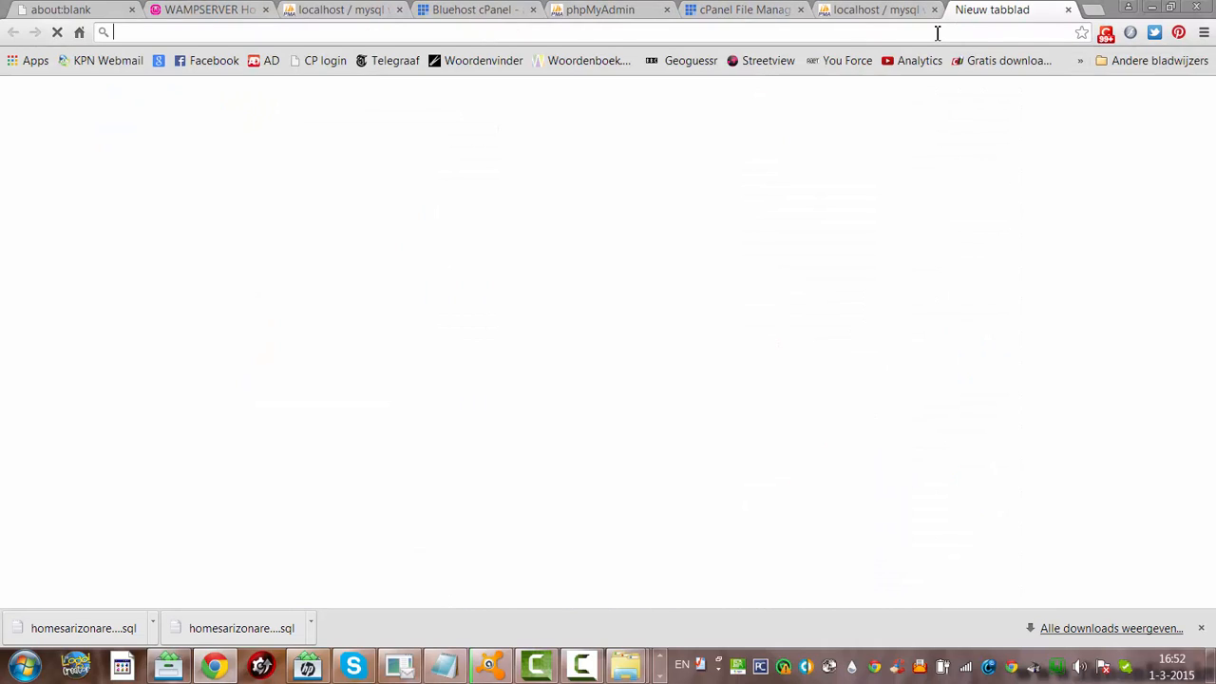
Load the local copy at localhost/HomesArizona and scroll through its homepage
type("localhost")
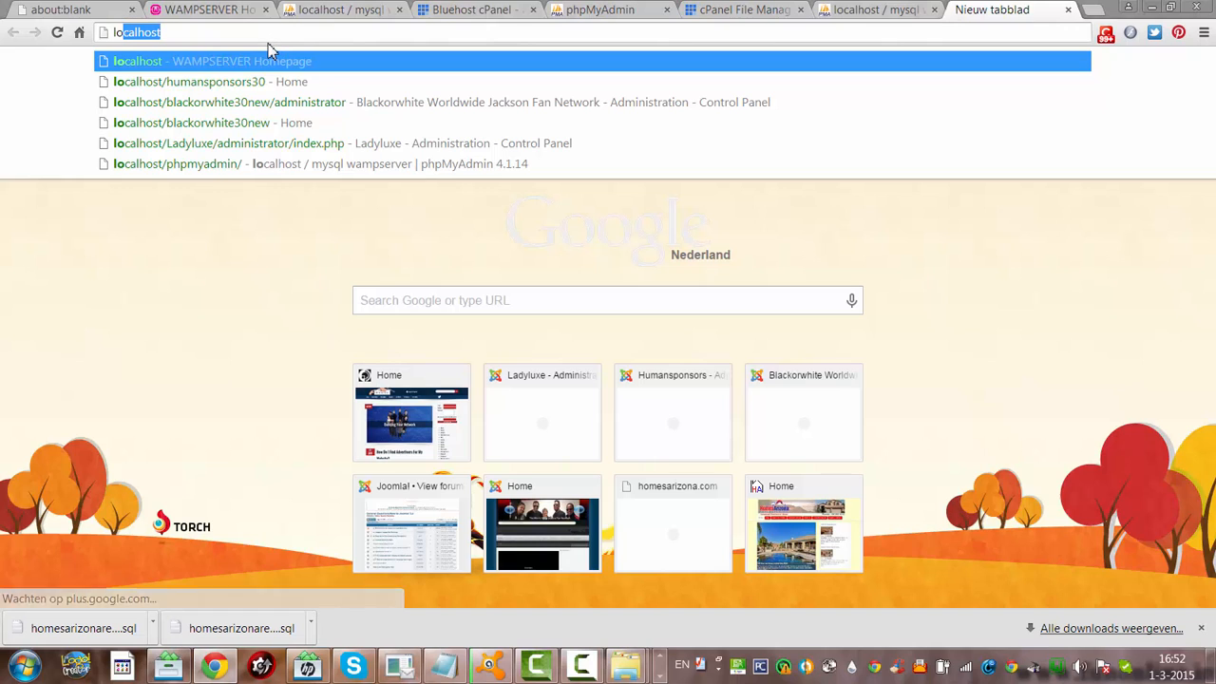
left_click(209, 38)
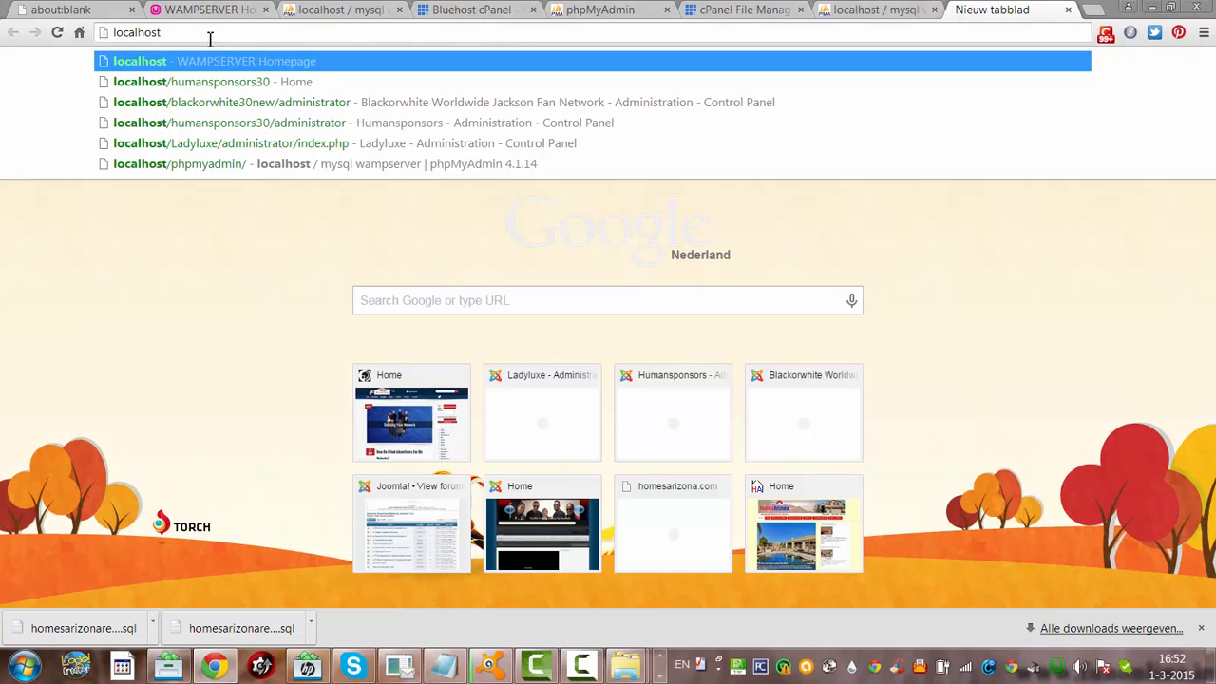
type("/ho")
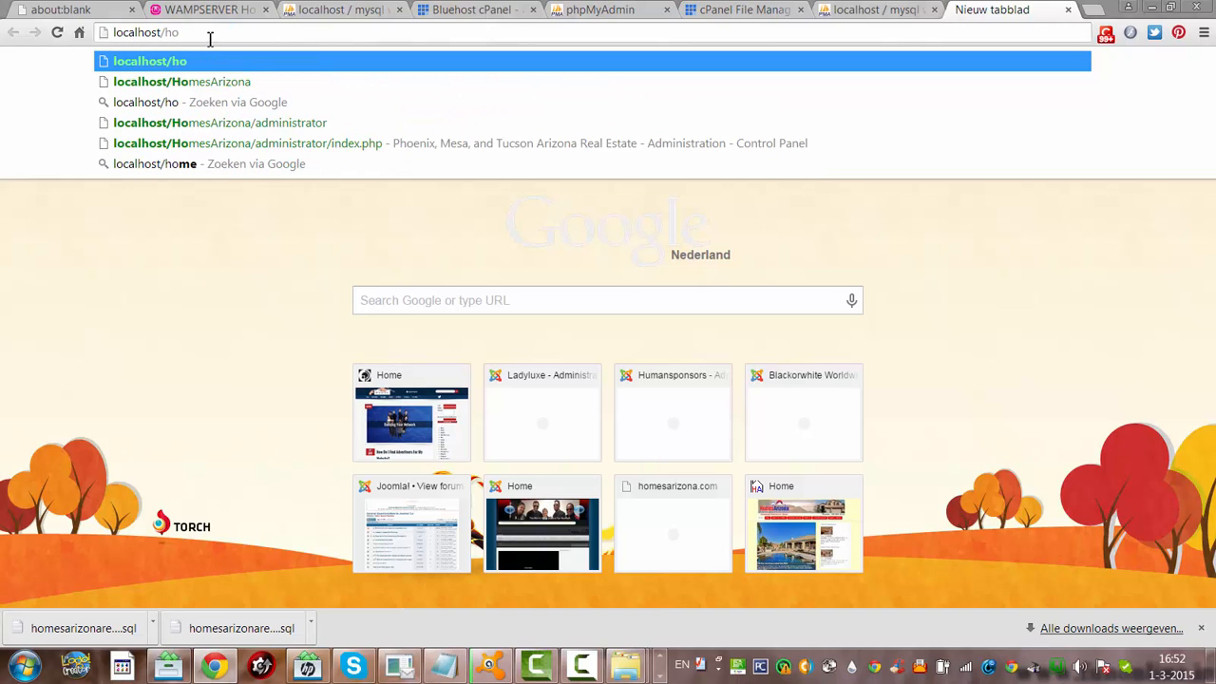
key("Down")
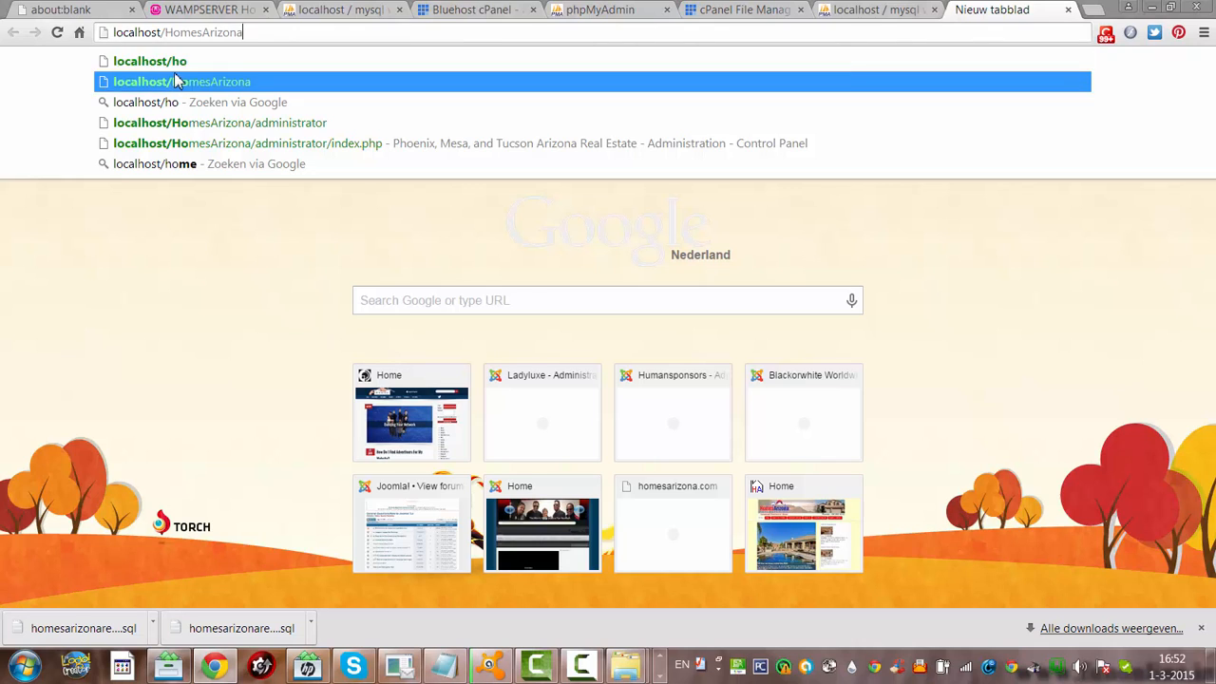
key("Return")
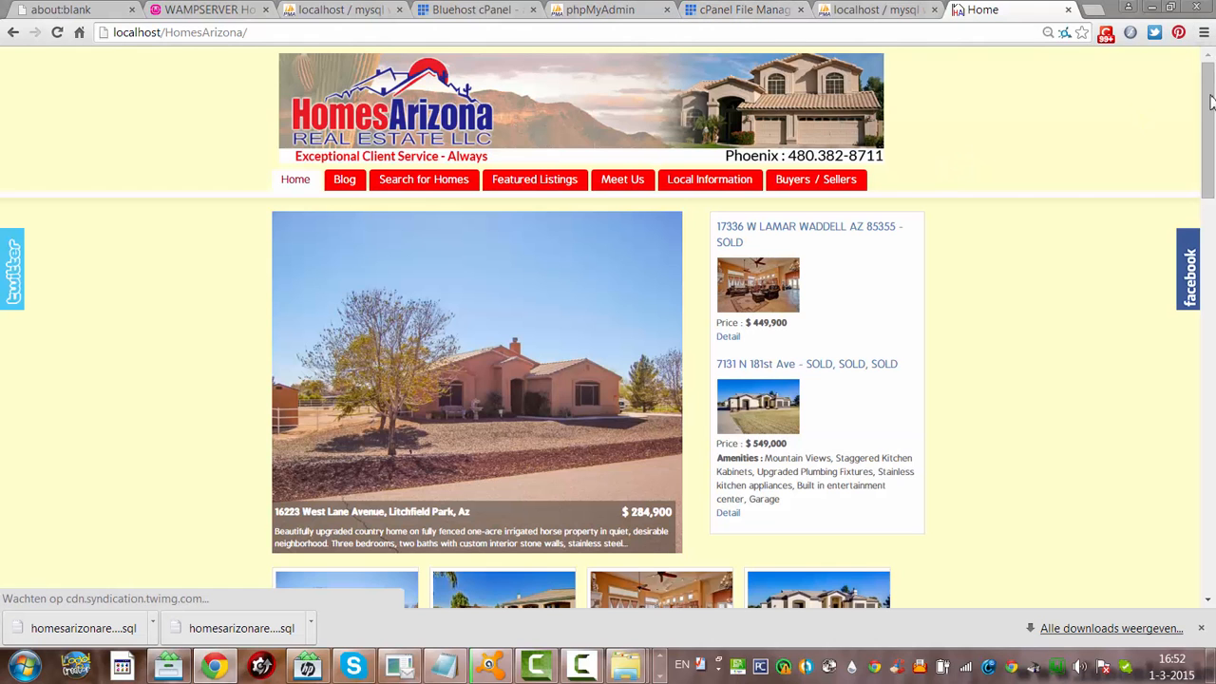
left_click_drag(1211, 126, 1212, 528)
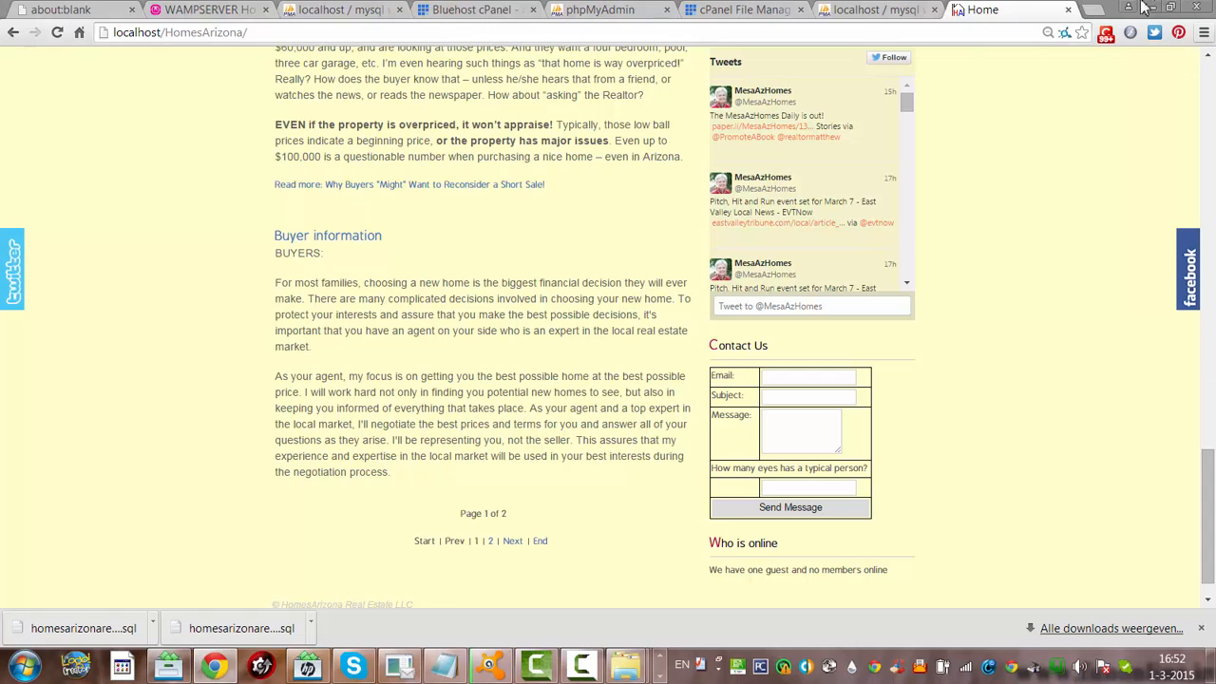
left_click(1092, 10)
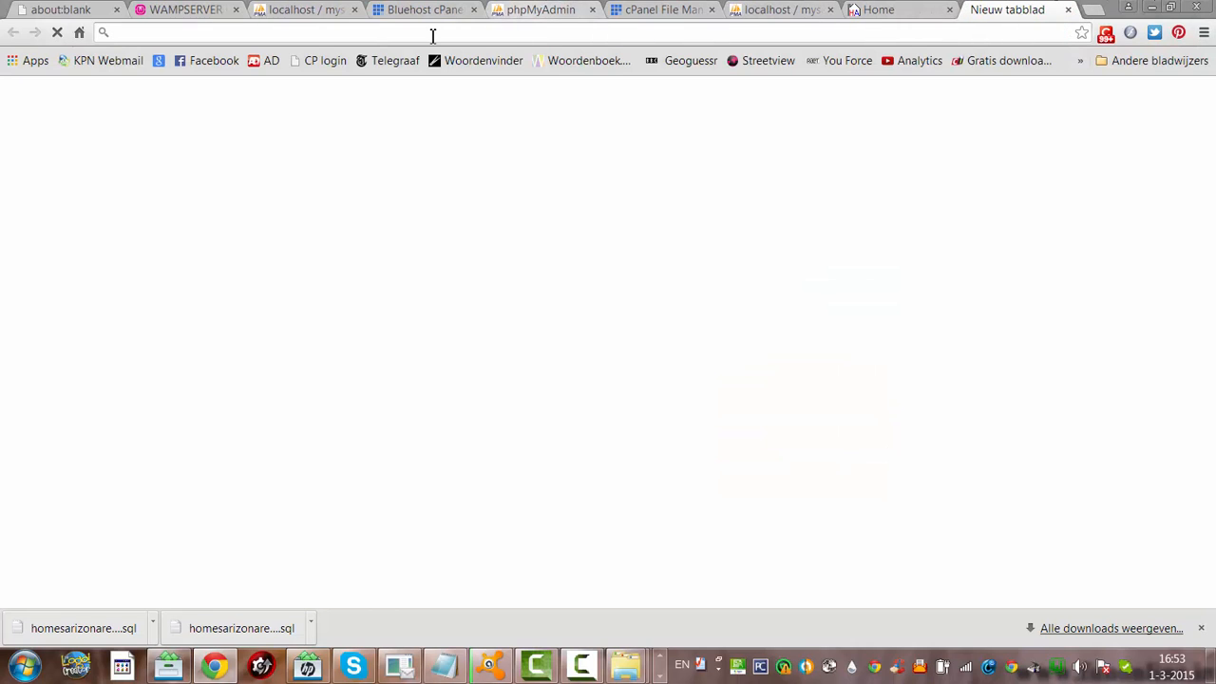
Load and scroll the live homesazre.com site for comparison, then close it to return to localhost/HomesArizona
type("hom")
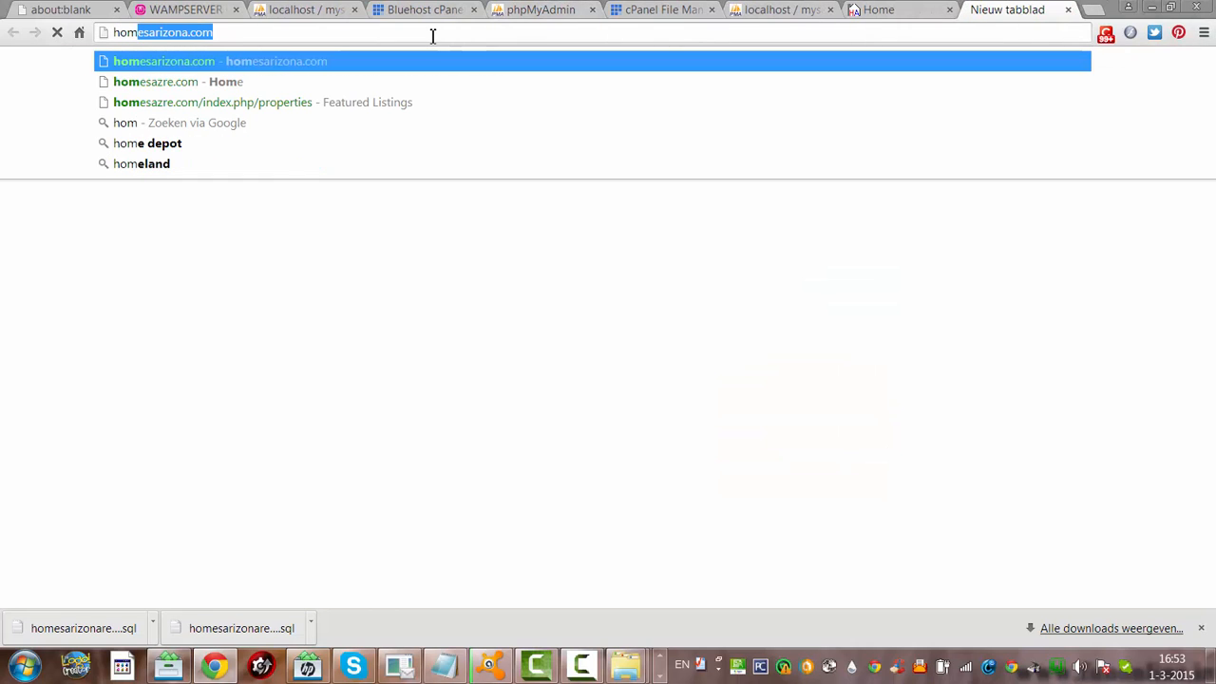
key("Down")
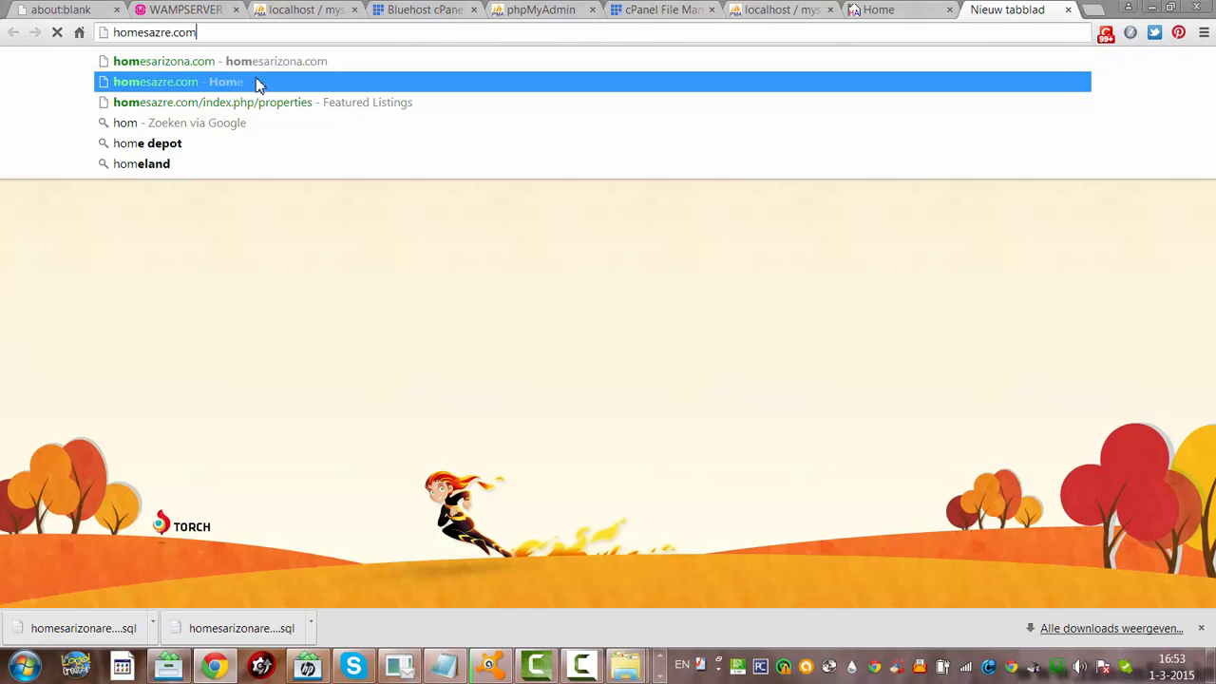
key("Return")
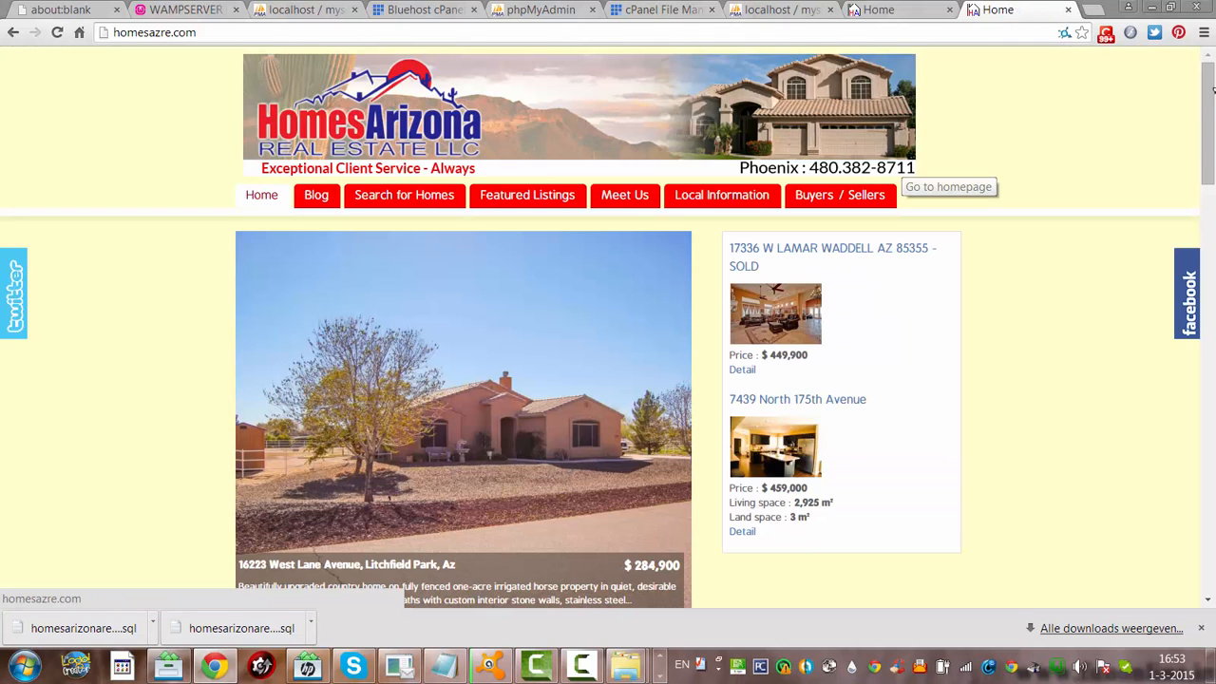
left_click_drag(1207, 167, 1209, 575)
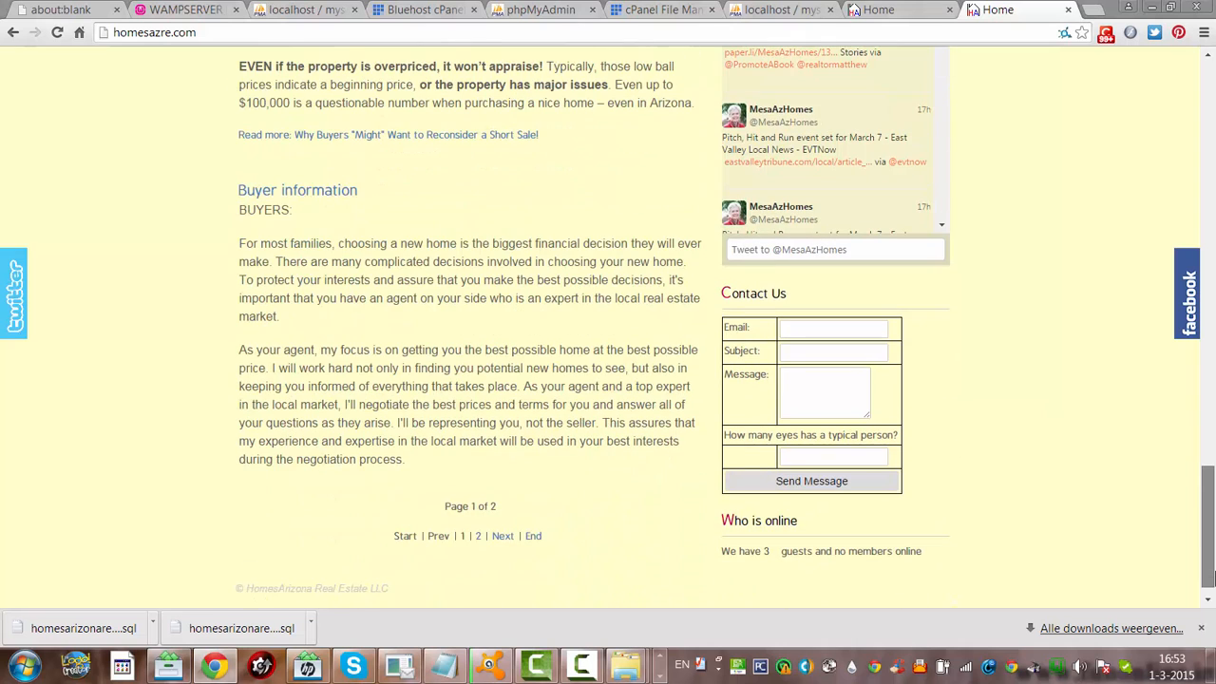
left_click(1067, 10)
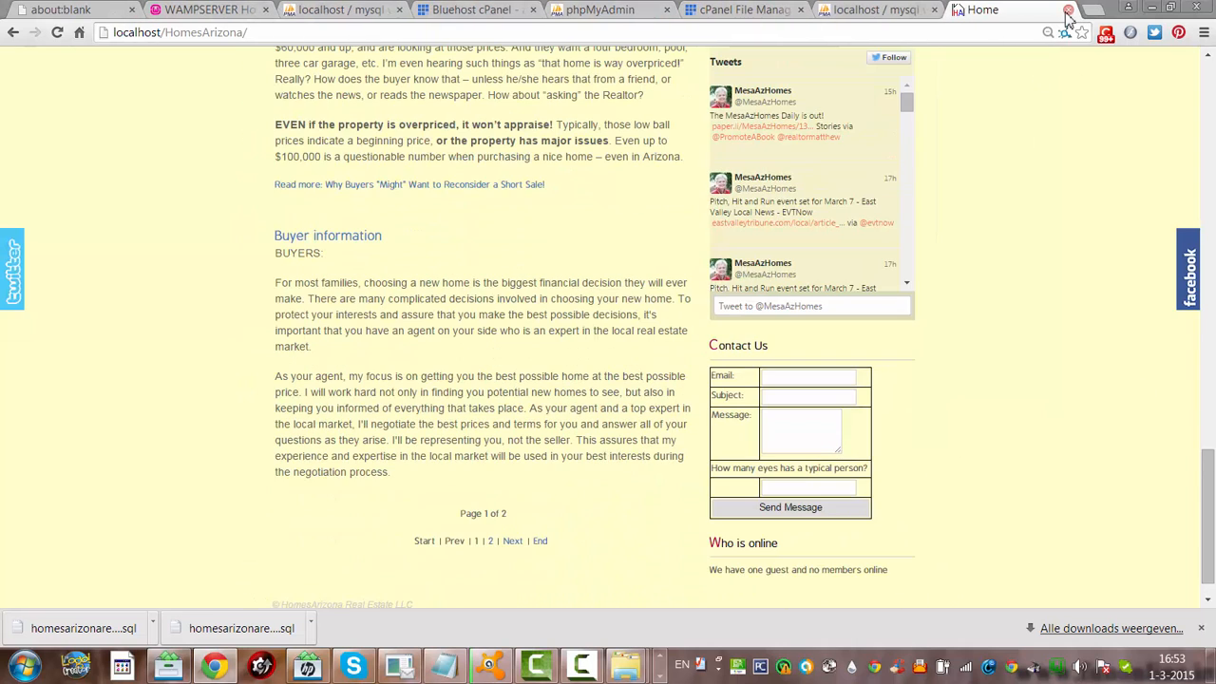
left_click_drag(1213, 452, 1202, 80)
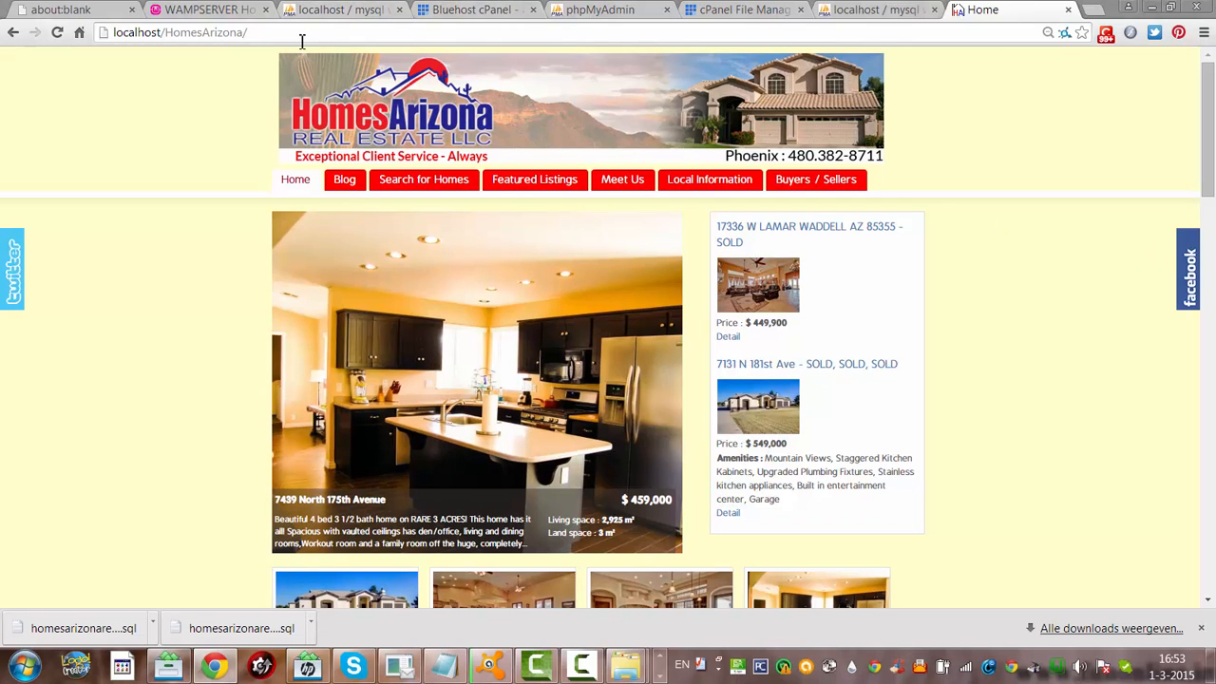
Open localhost/HomesArizona/administrator and go to the Joomla Update page offering 3.4.0 over 3.3.6
left_click(313, 37)
left_click(317, 38)
type("adm")
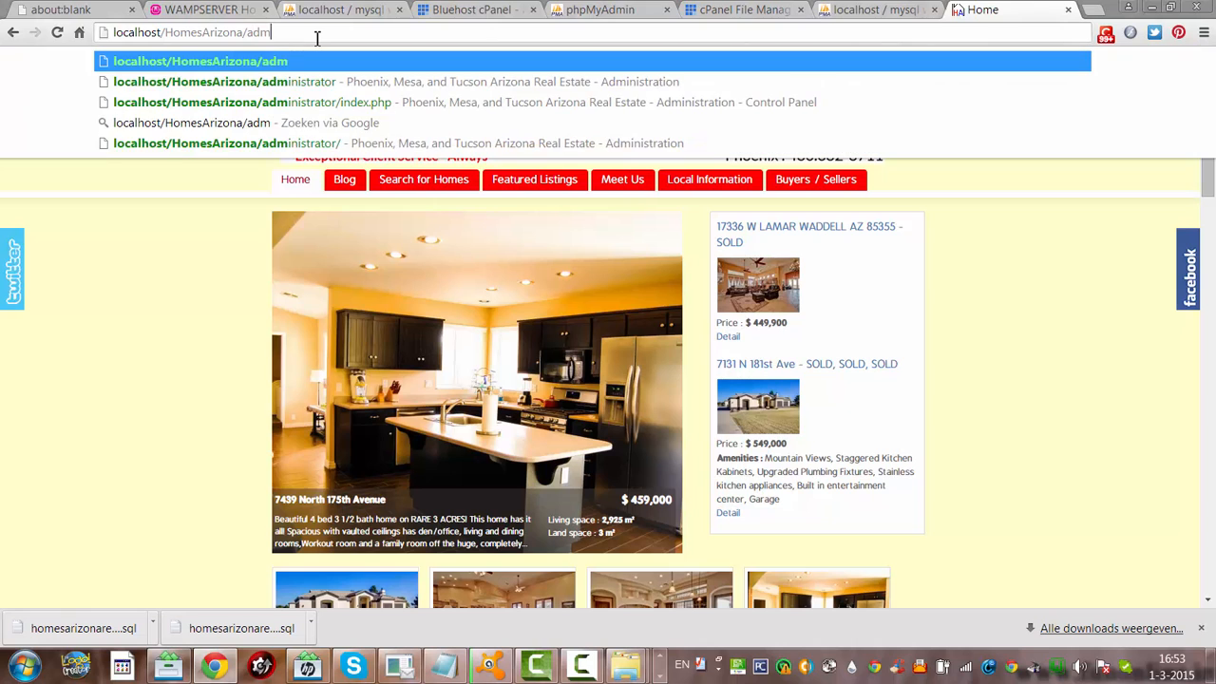
type("inistrator")
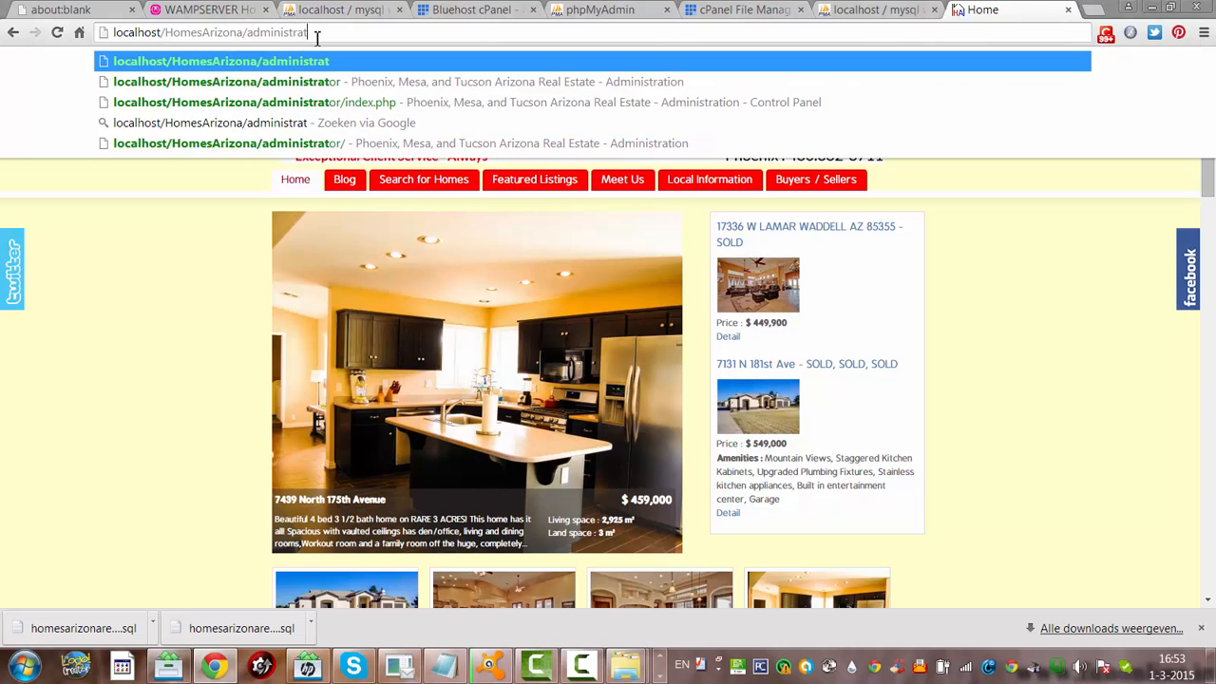
key("Return")
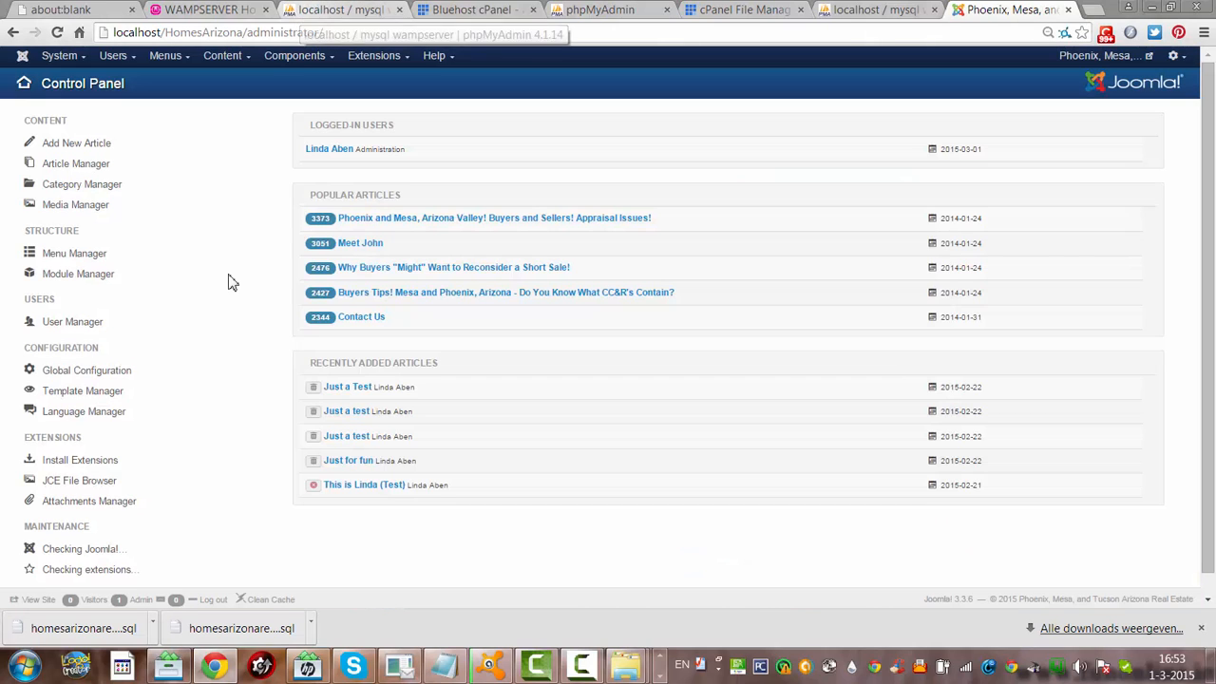
left_click(239, 370)
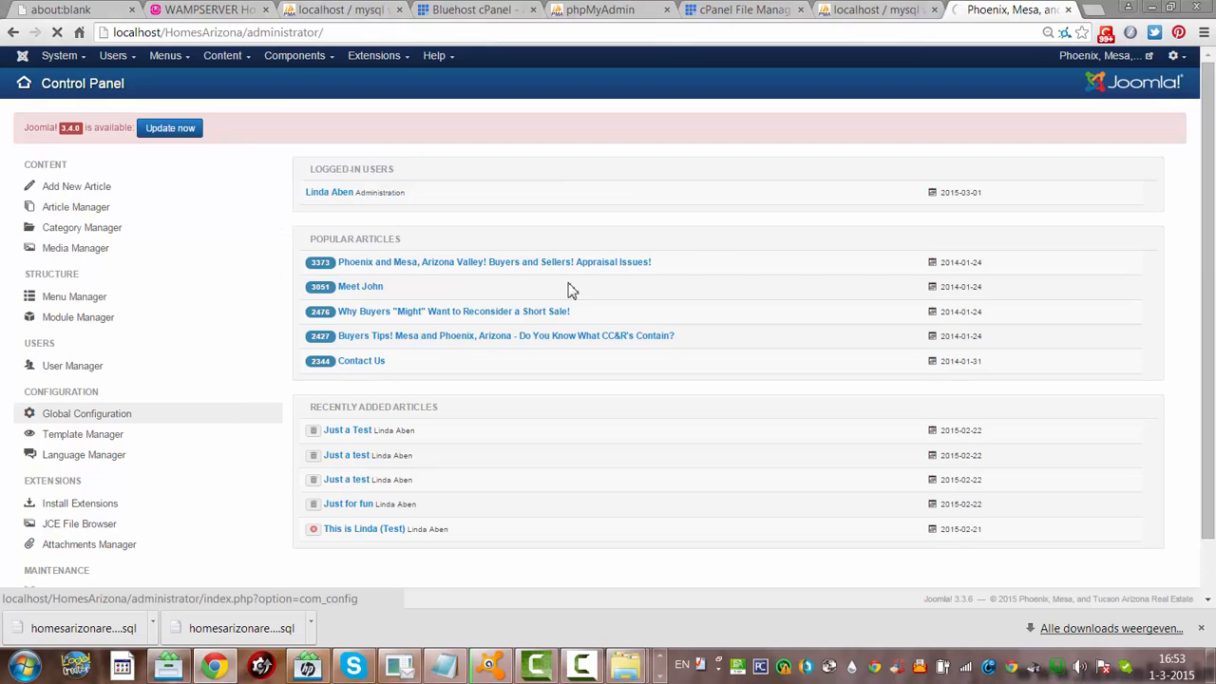
left_click(171, 129)
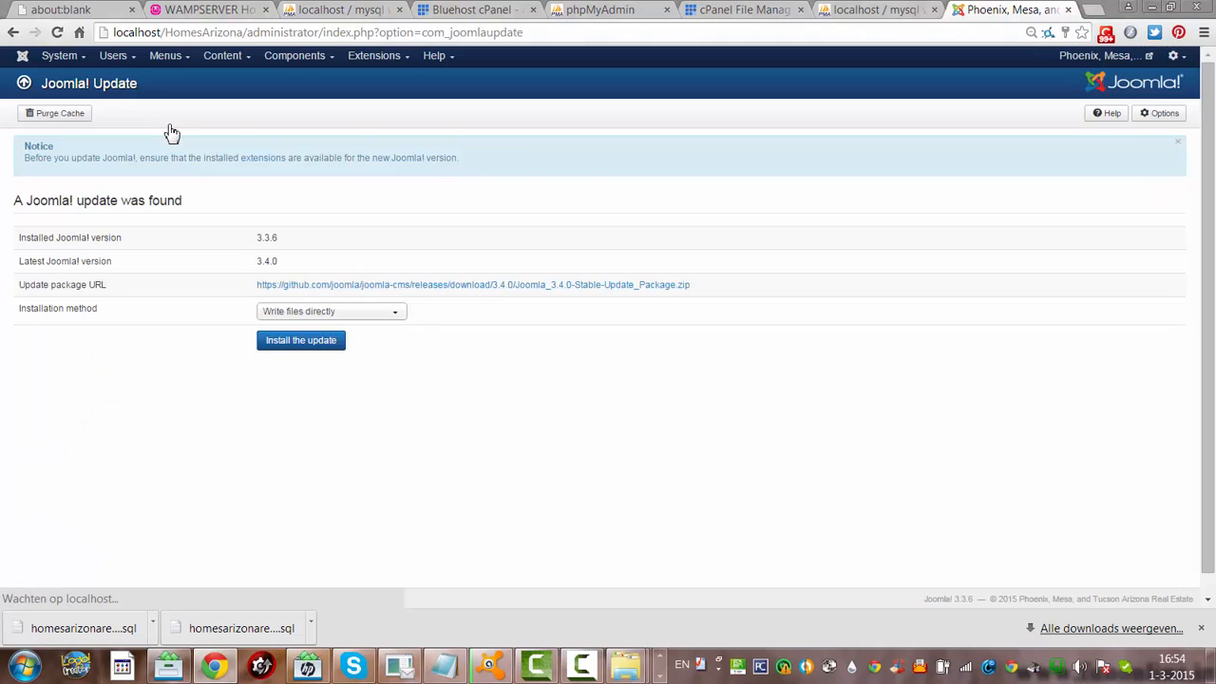
Install the Joomla 3.4.0 update using the 'Write files directly' method
left_click(306, 351)
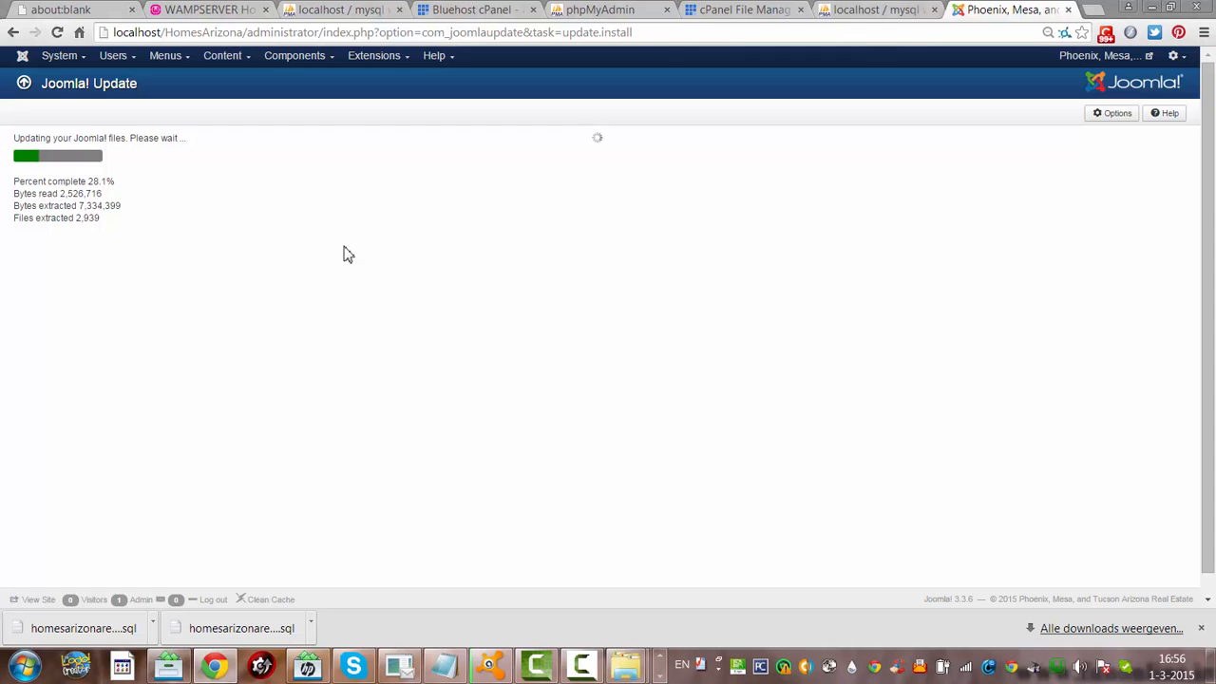
Close the localhost phpMyAdmin tab and switch to the hosted phpMyAdmin login tab
left_click(838, 8)
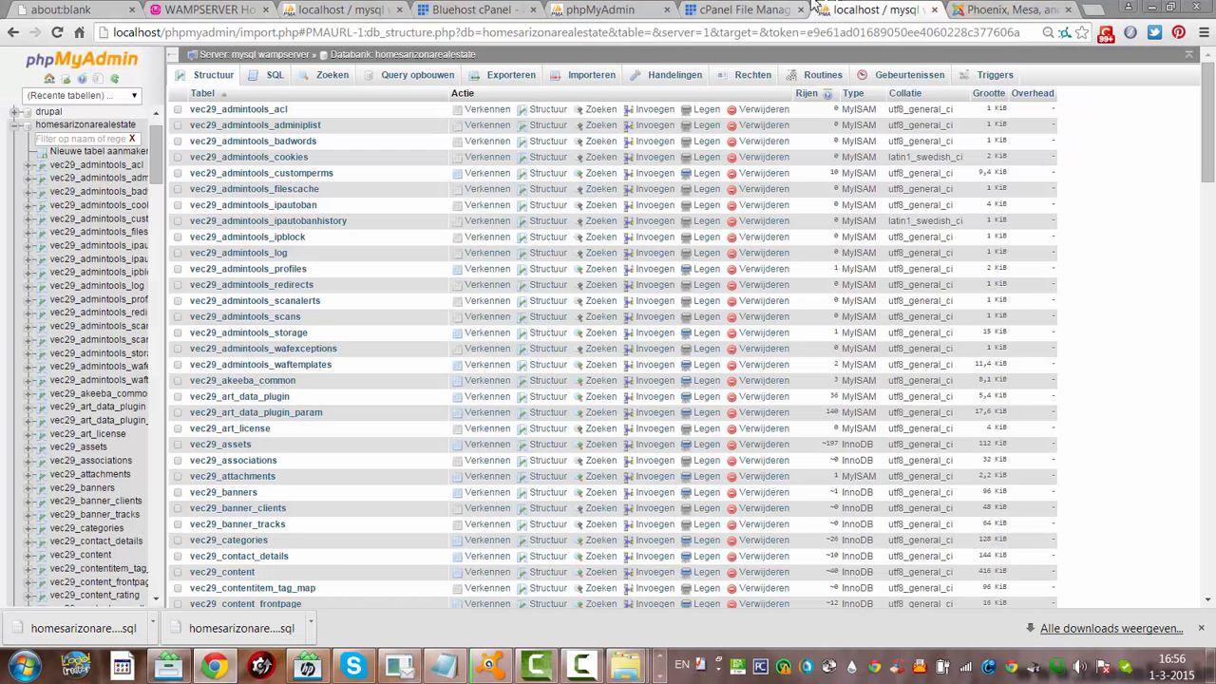
left_click(935, 9)
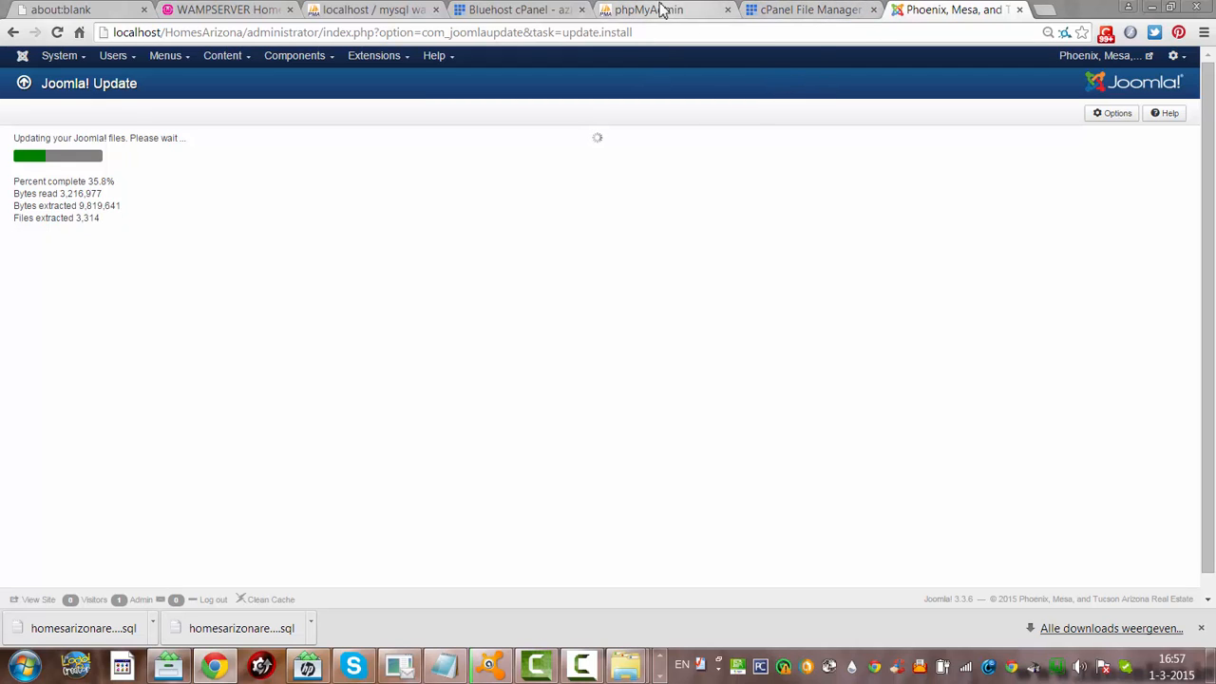
left_click(659, 11)
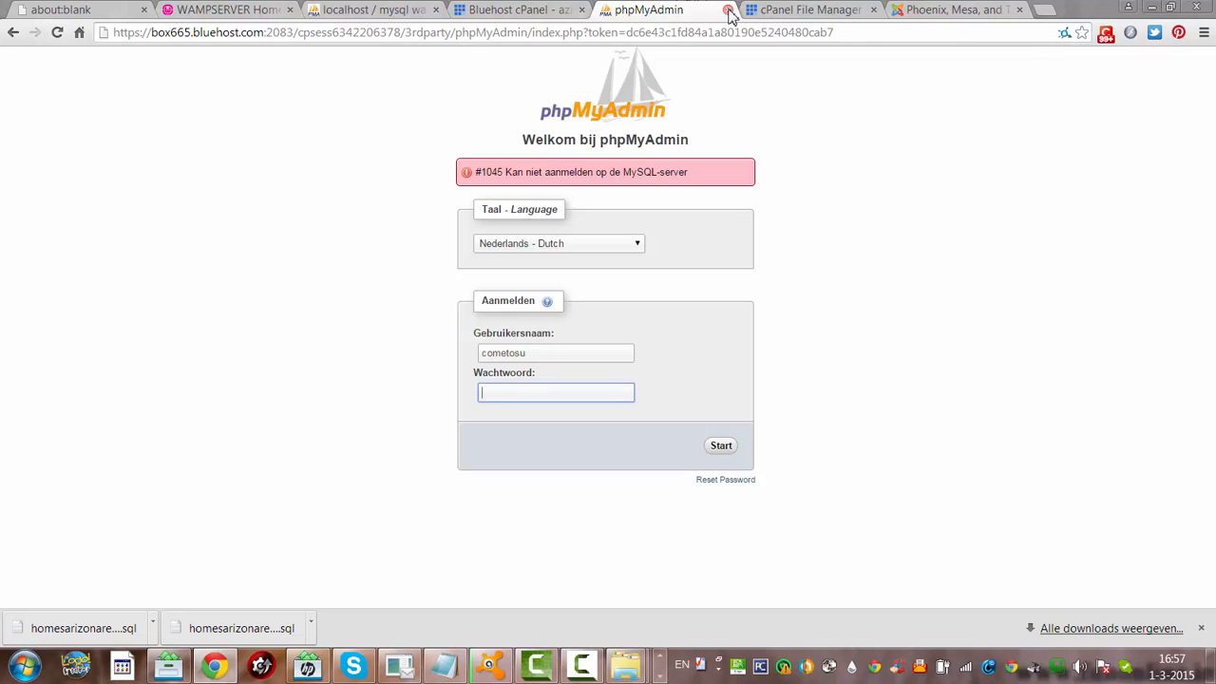
Close the hosted phpMyAdmin tab and the Compression Results dialog in cPanel File Manager
left_click(728, 11)
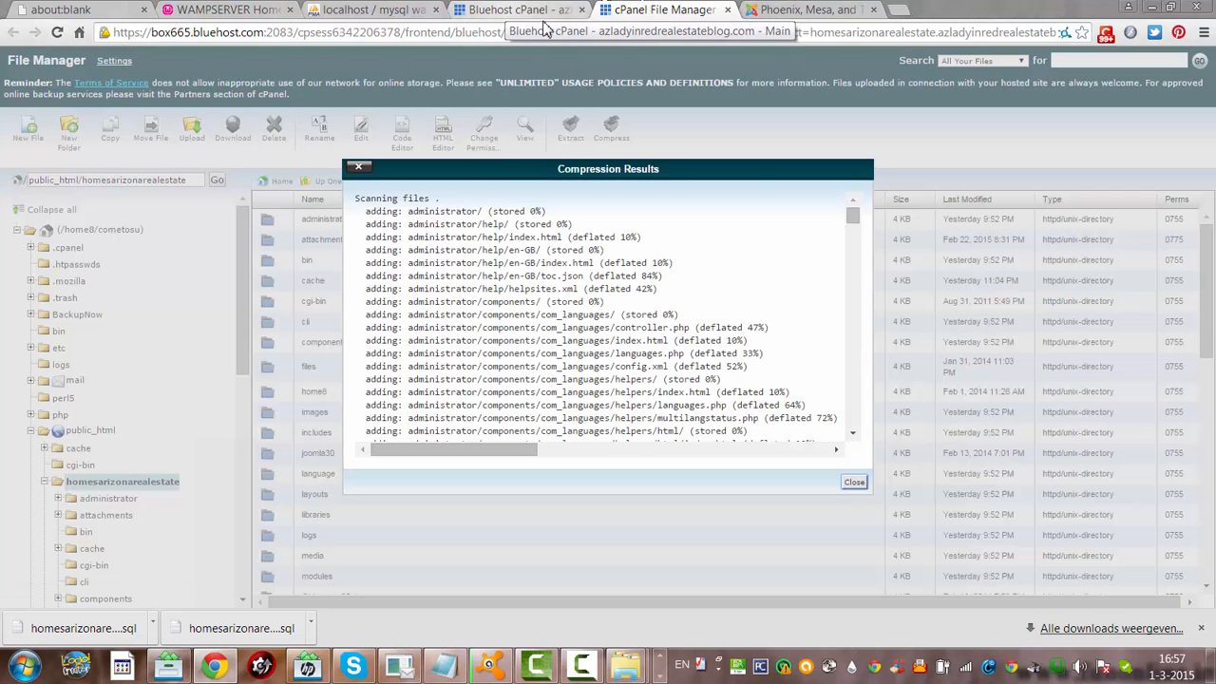
left_click(853, 481)
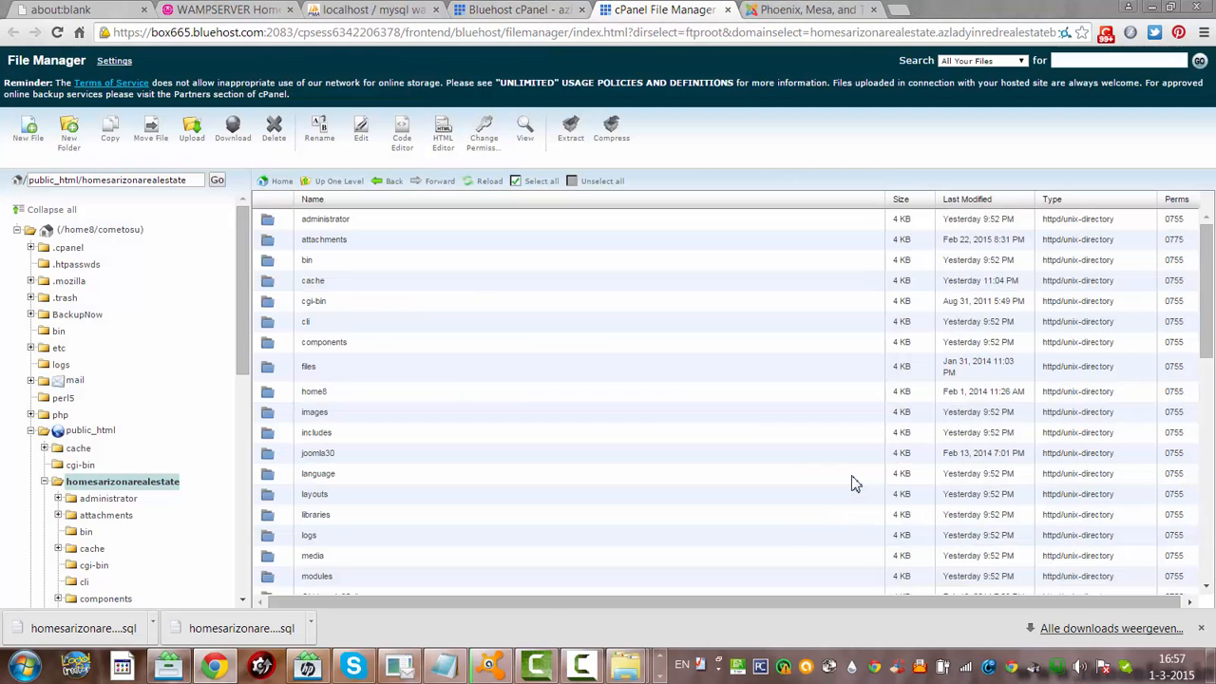
left_click_drag(1204, 318, 1204, 435)
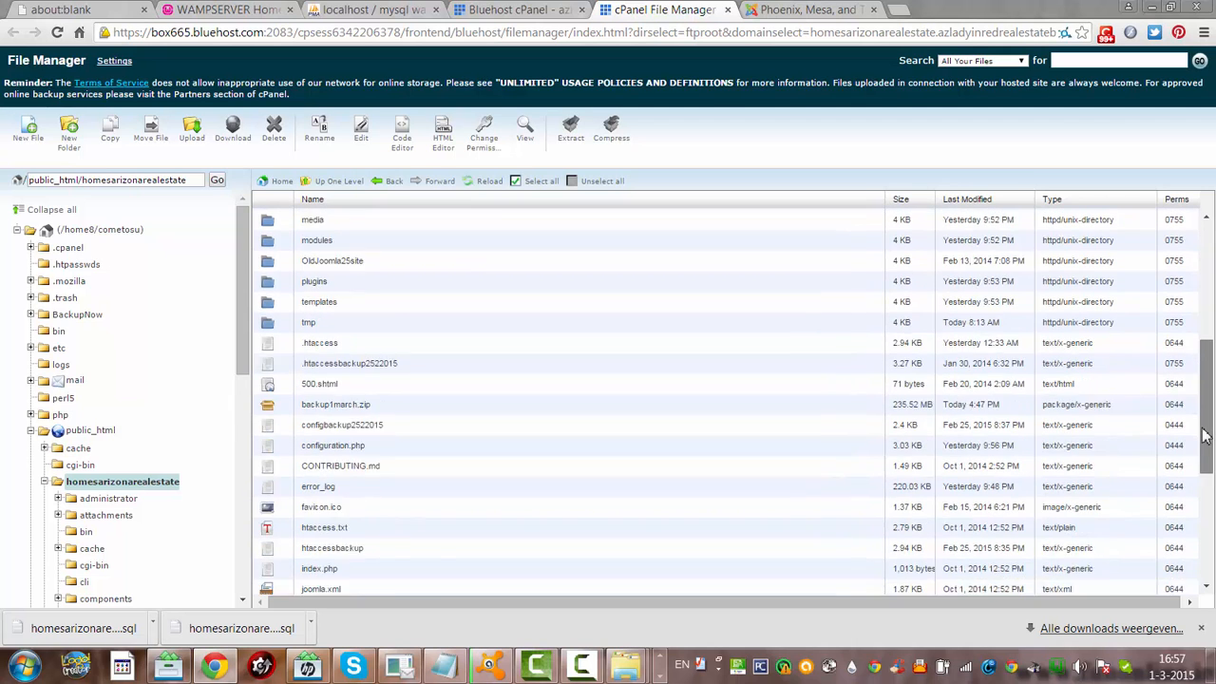
scroll(1204, 435, "down", 3)
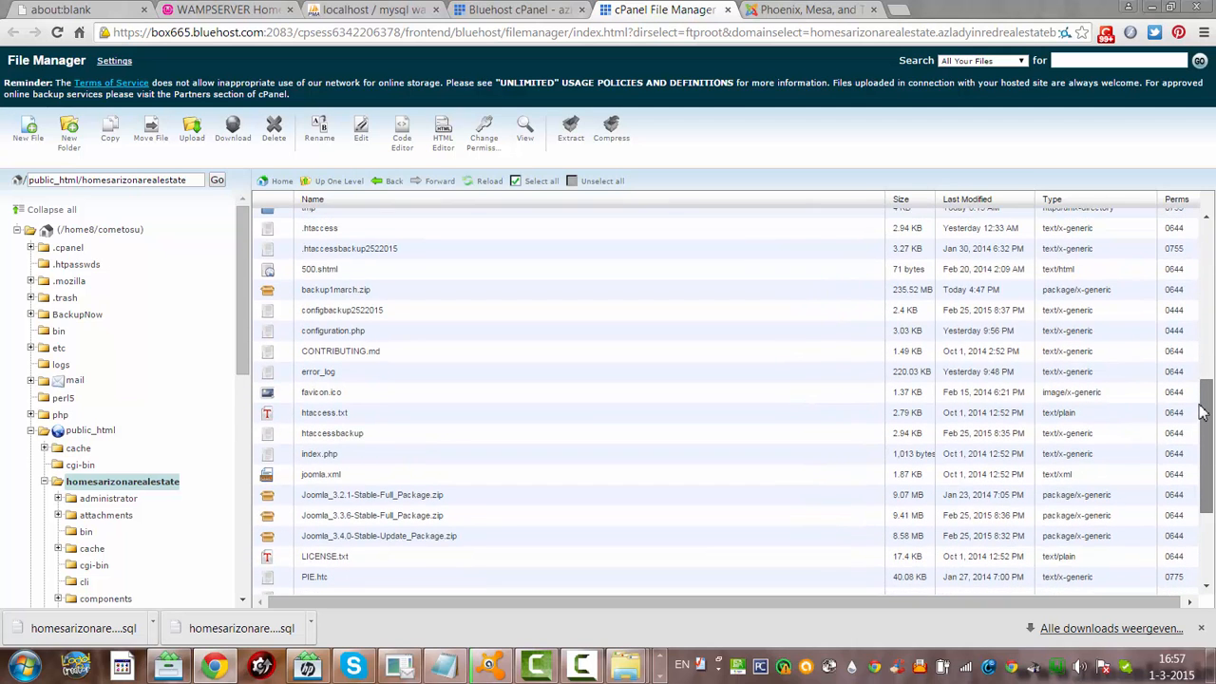
scroll(1203, 411, "up", 4)
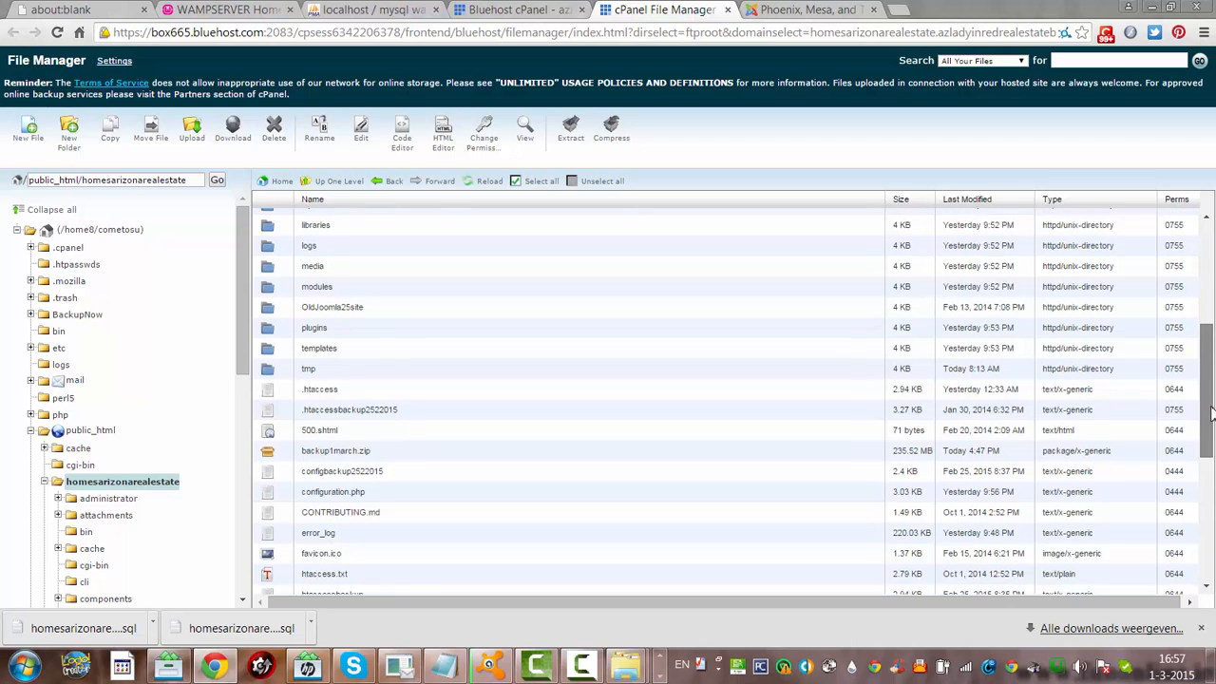
mouse_move(1211, 411)
left_mouse_down()
mouse_move(1212, 487)
mouse_move(1213, 397)
left_mouse_up()
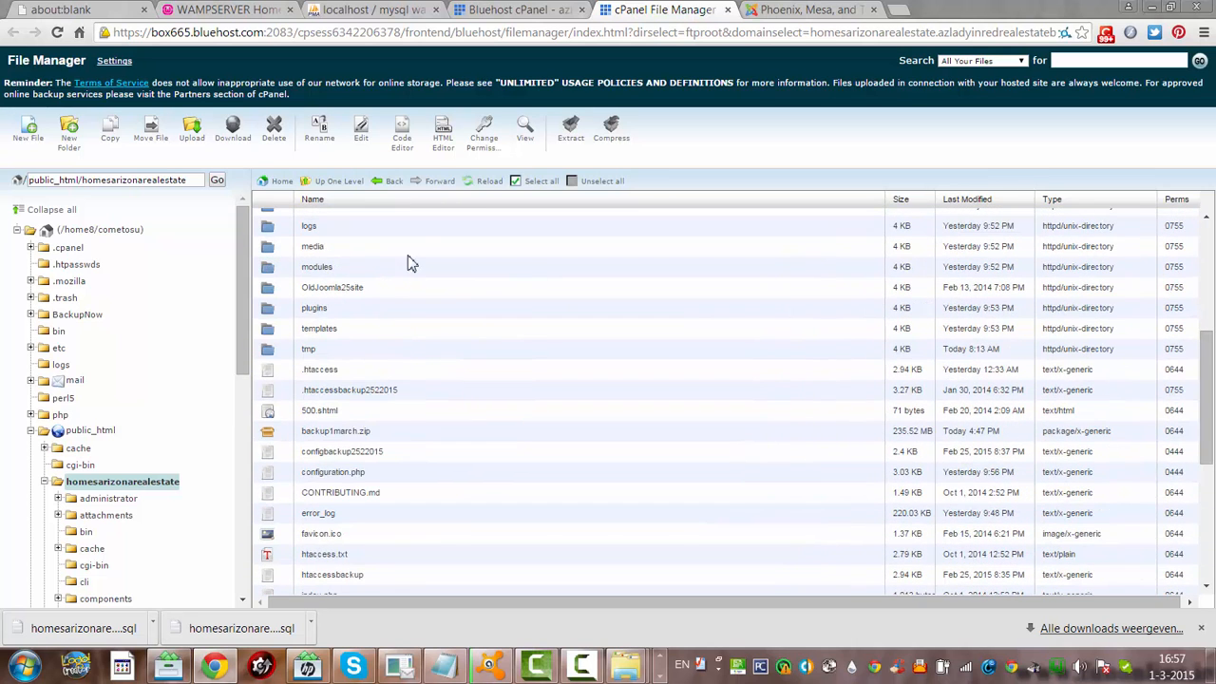
Reload the folder listing so the 235.52 MB backup1march.zip appears, and bring up its actions
left_click(479, 186)
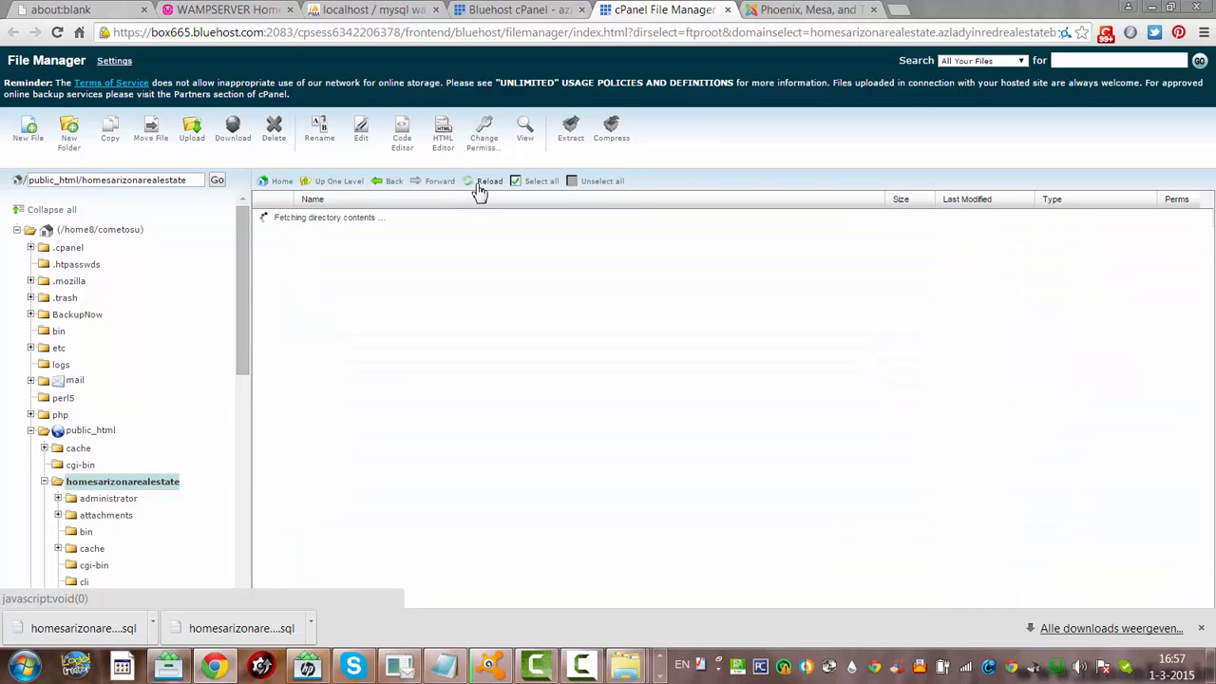
left_click_drag(1195, 286, 1193, 384)
left_click(987, 128)
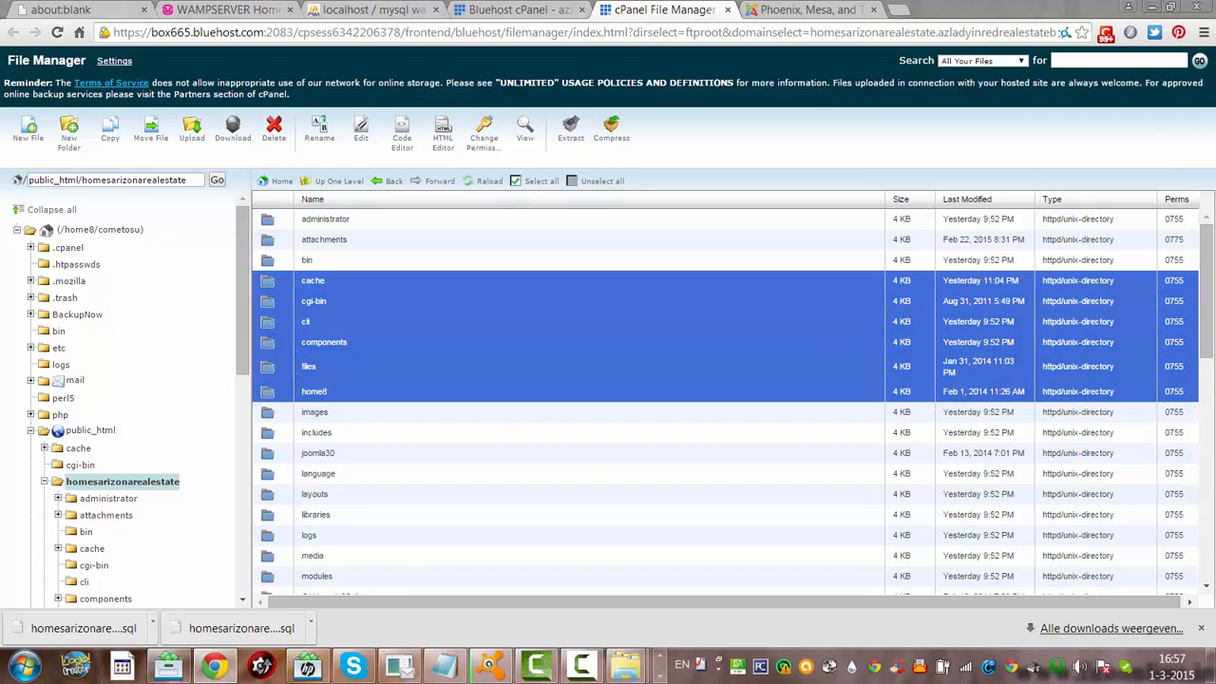
left_click_drag(1211, 263, 1211, 356)
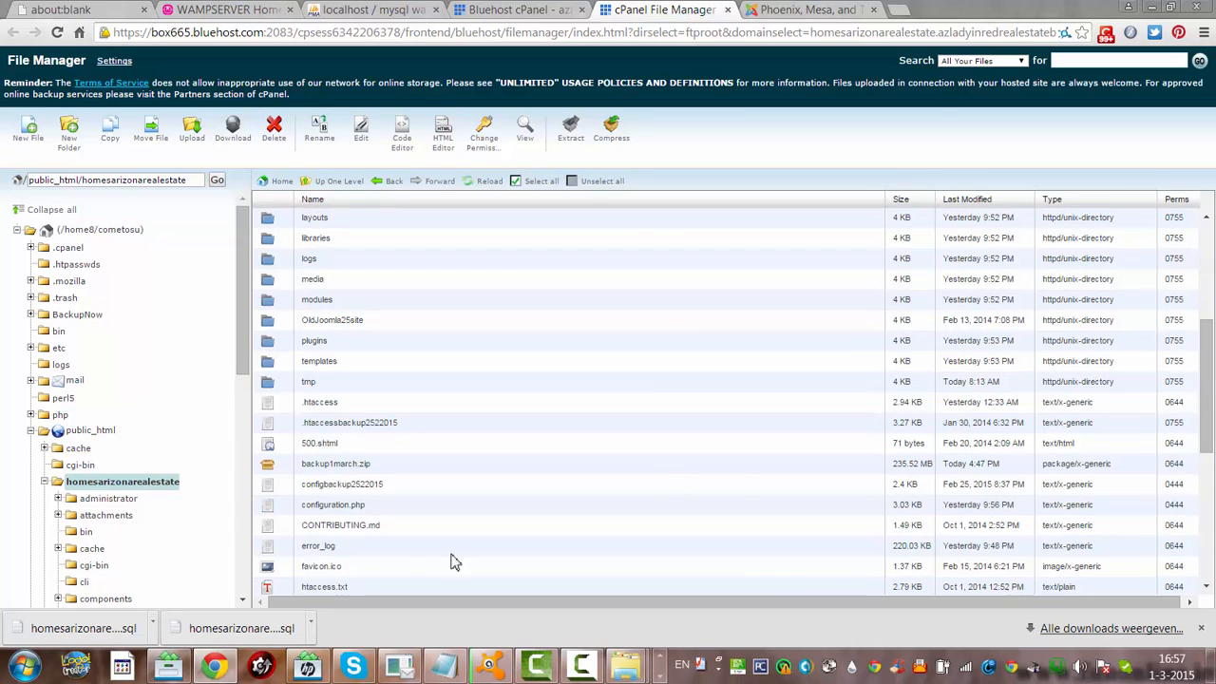
left_click(326, 470)
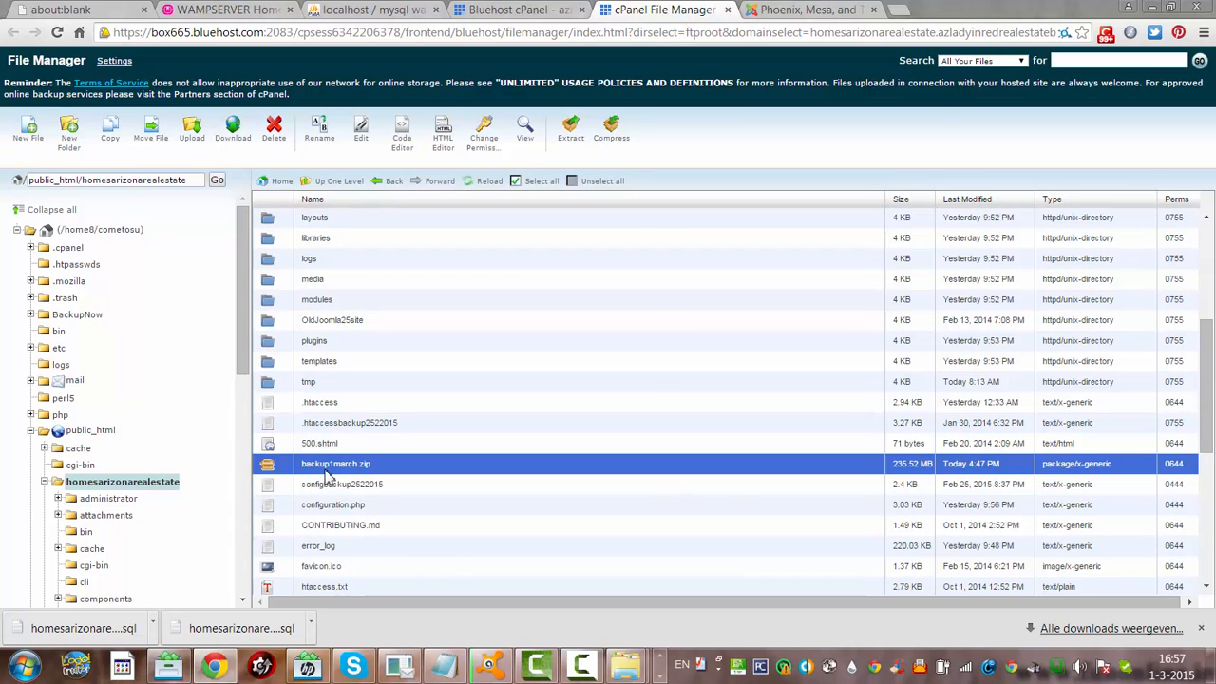
right_click(326, 474)
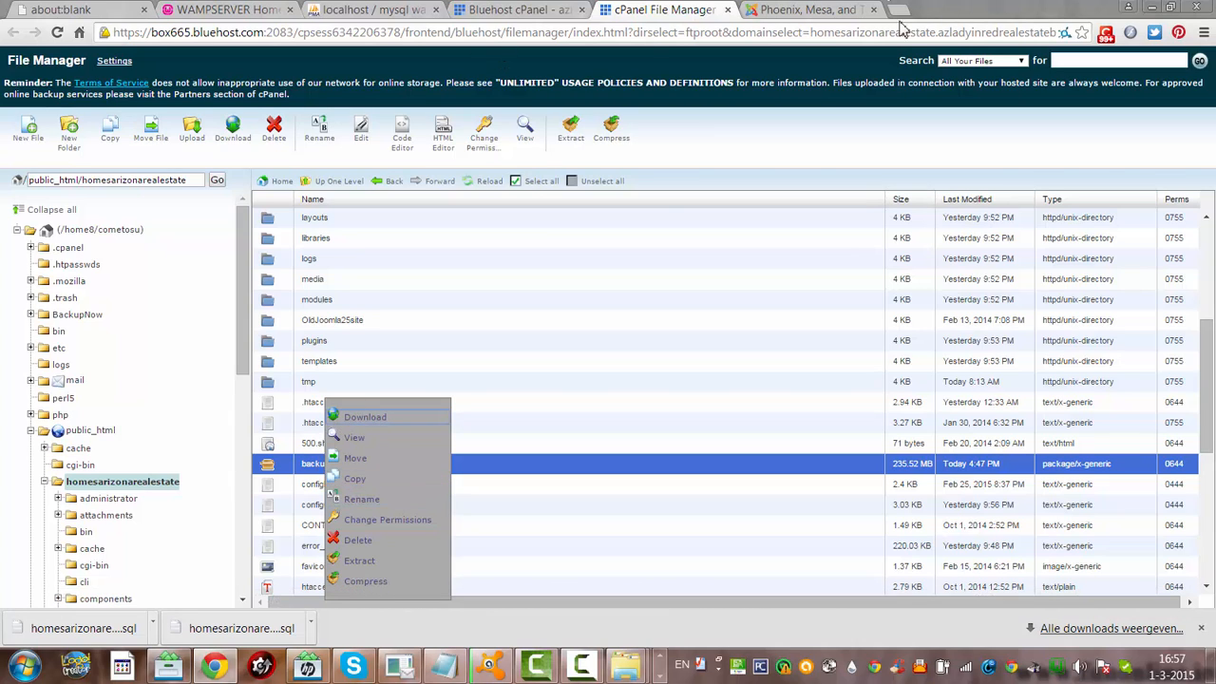
key("super")
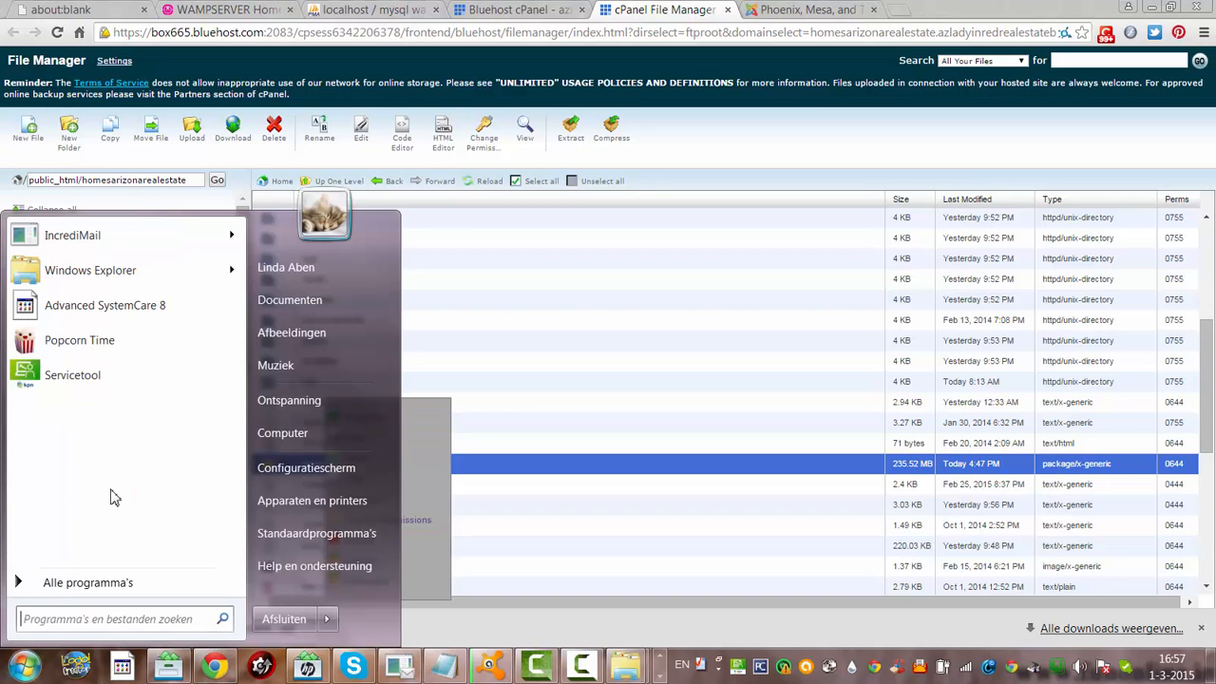
Browse in Windows Explorer to the C:\wamp\www\HomesArizona folder
left_click(286, 442)
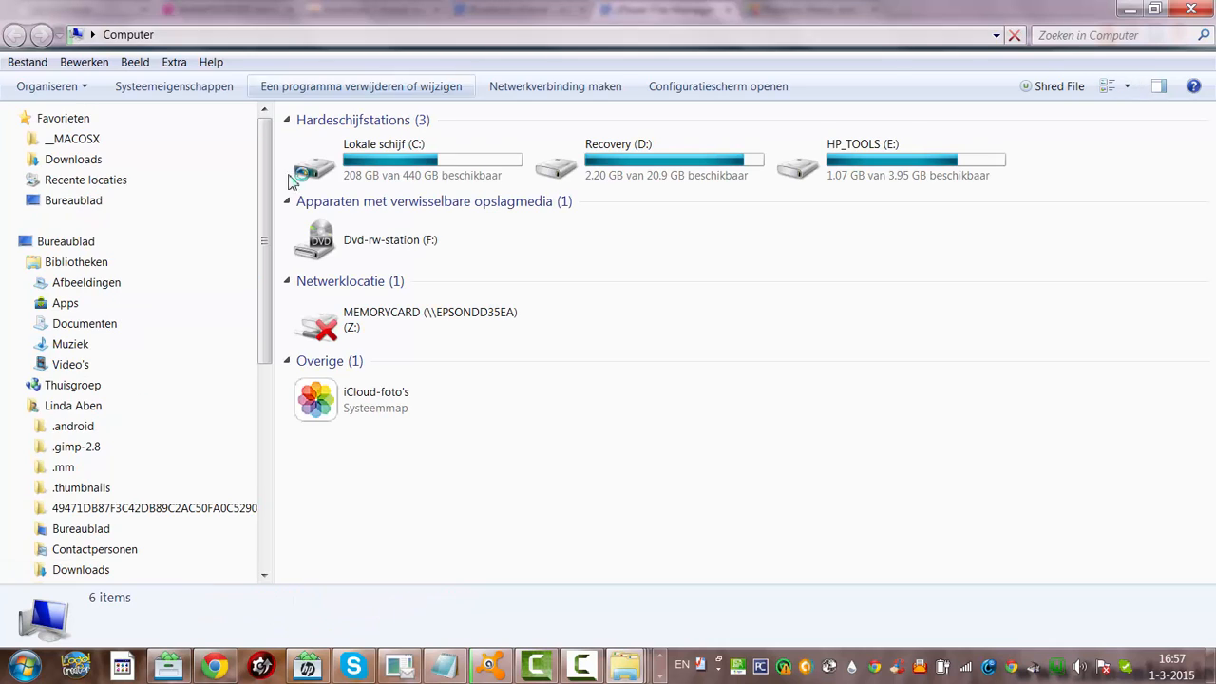
double_click(453, 164)
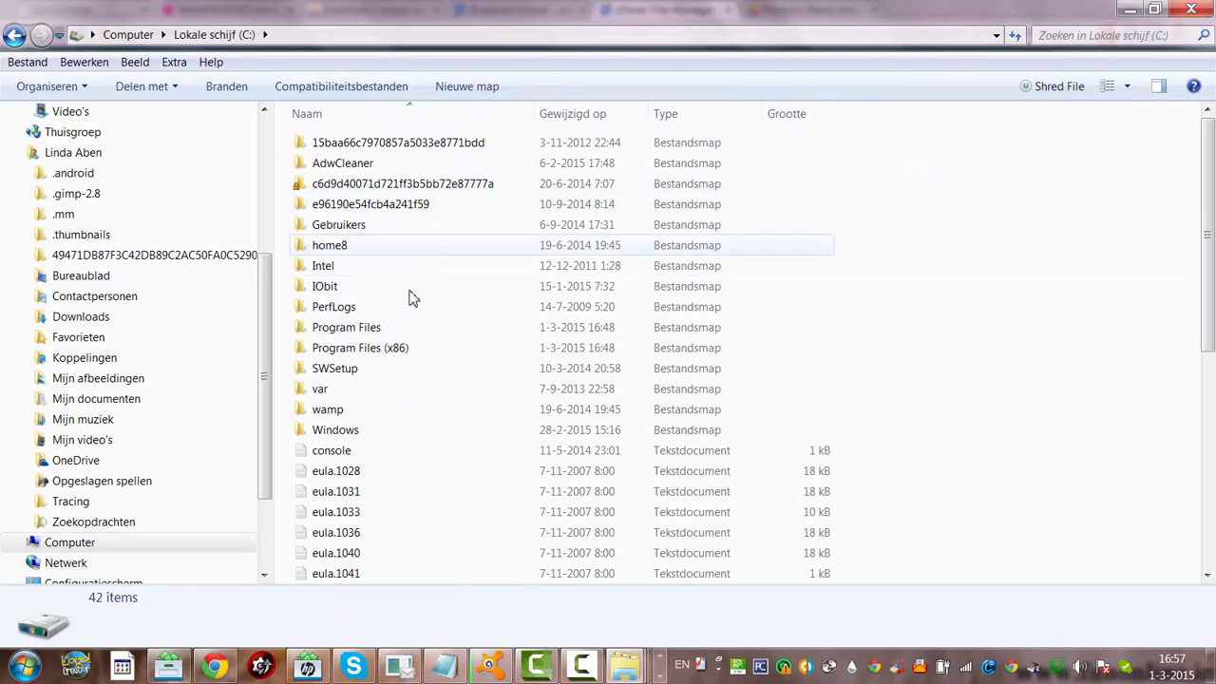
double_click(335, 409)
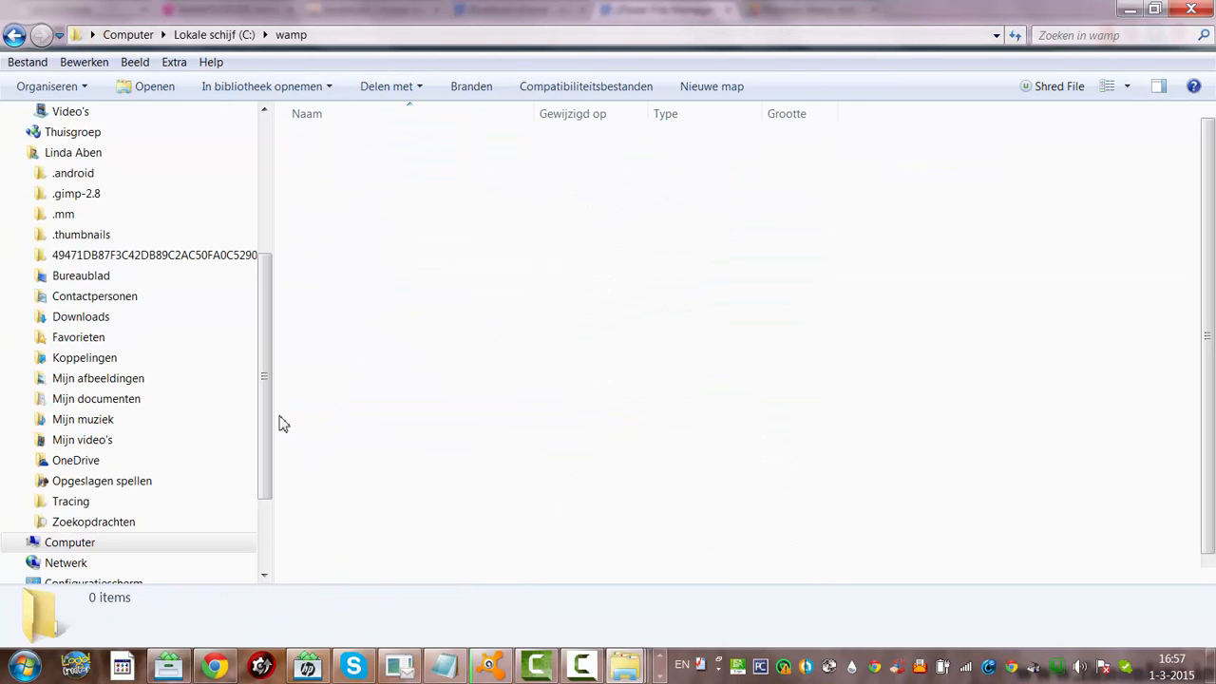
double_click(321, 332)
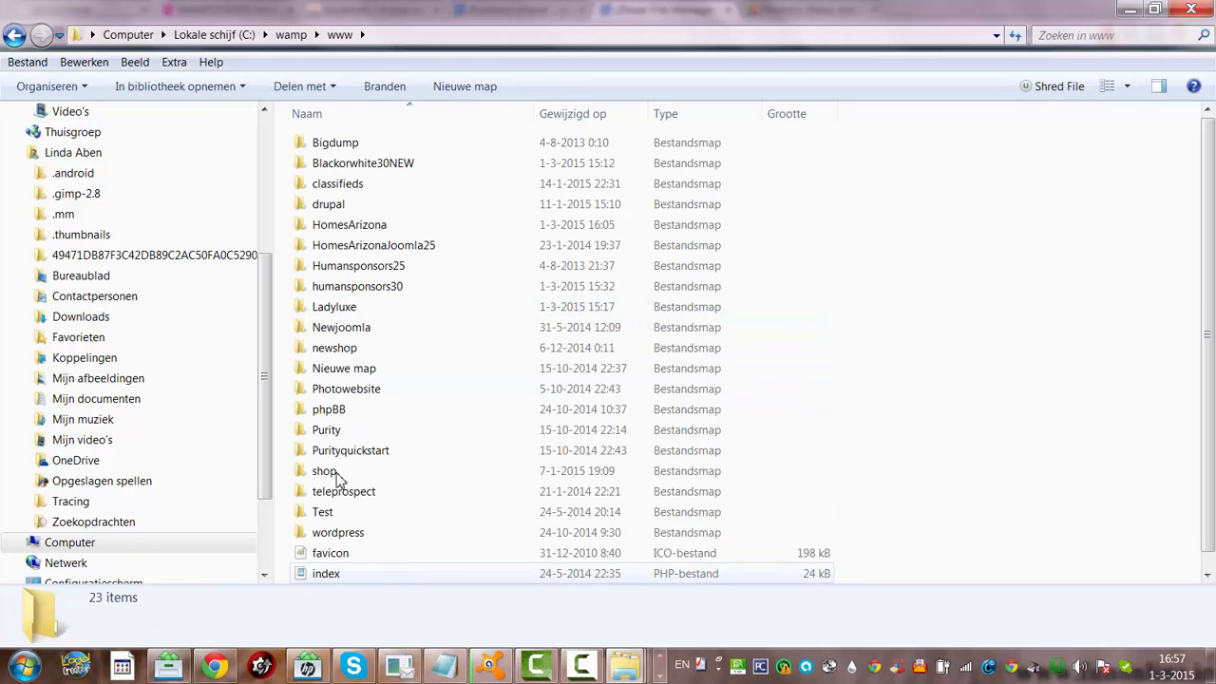
double_click(344, 230)
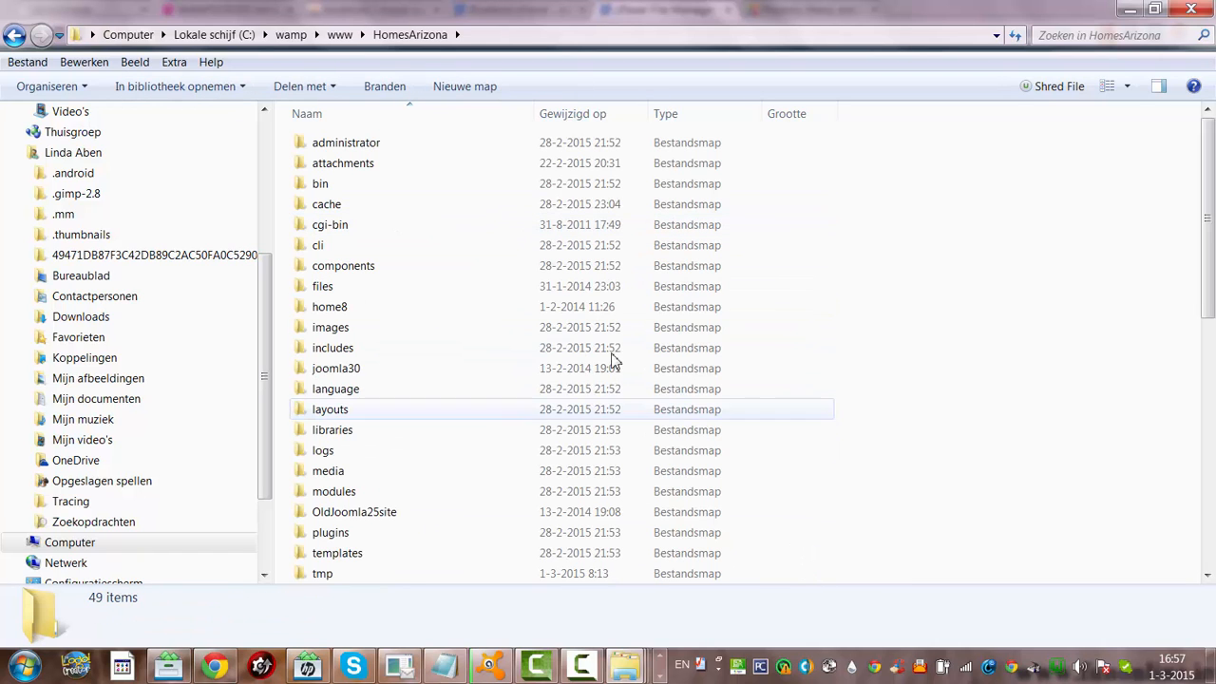
left_click_drag(1204, 277, 1211, 404)
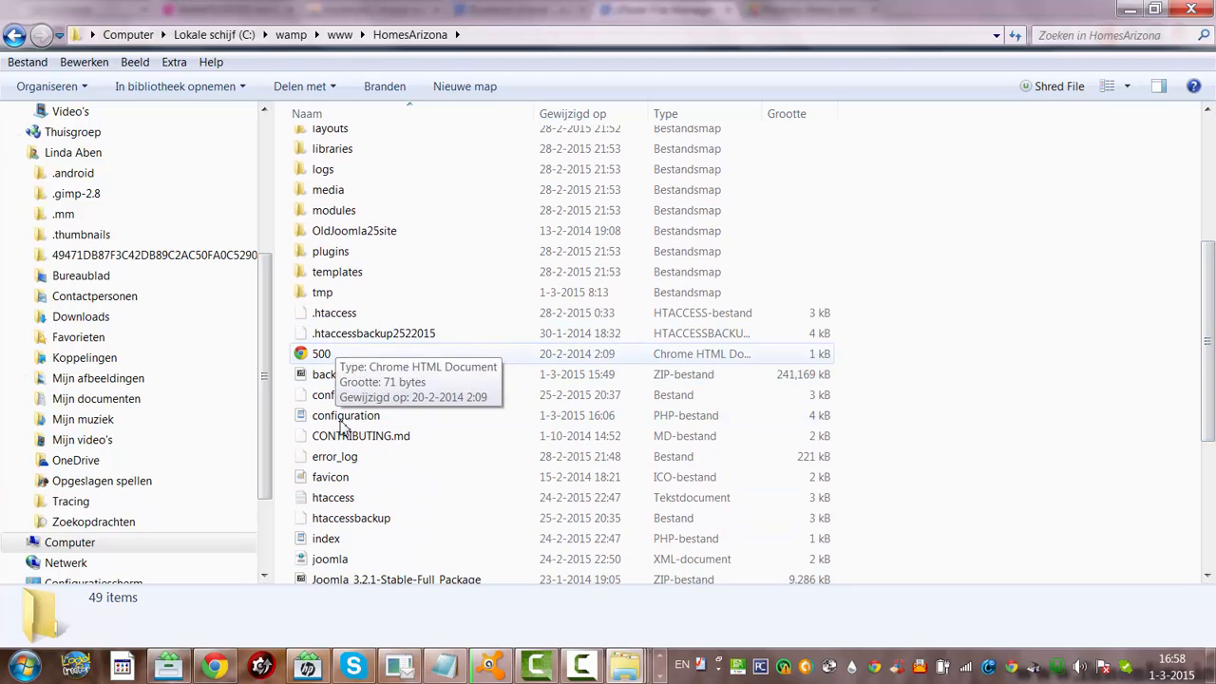
left_click_drag(1212, 262, 1212, 329)
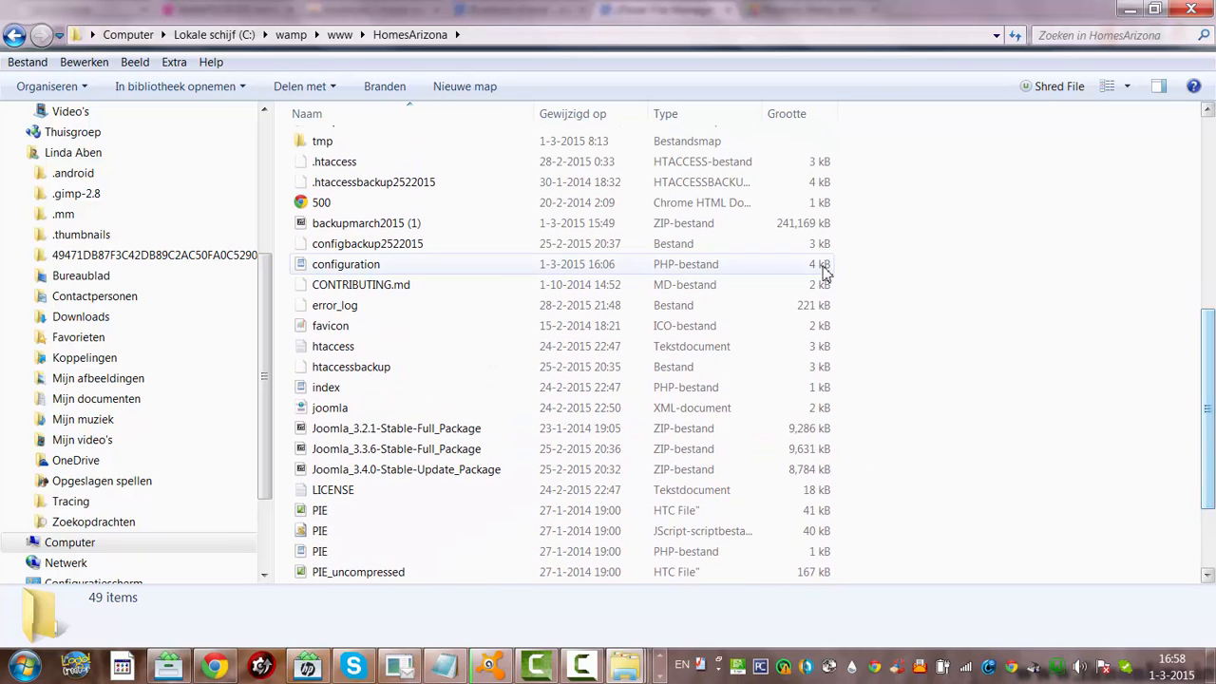
Check the PeaZip options for the 235 MB backupmarch2015 (1) ZIP without extracting it
left_click(407, 226)
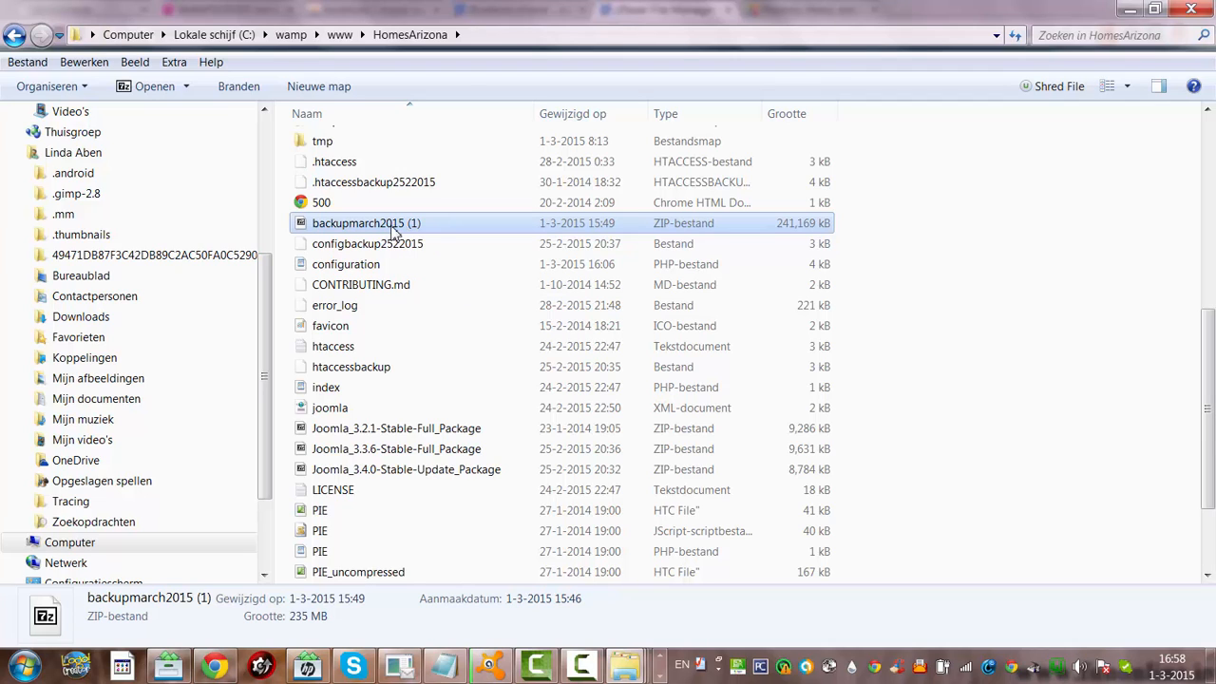
right_click(393, 232)
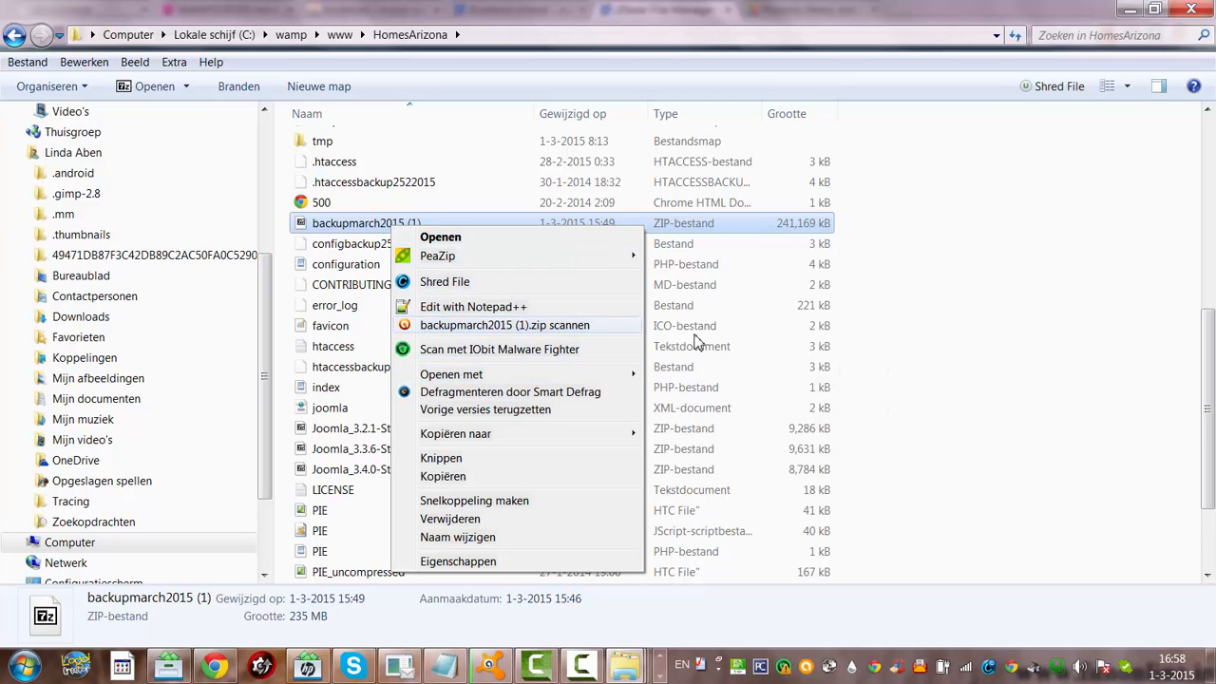
mouse_move(537, 258)
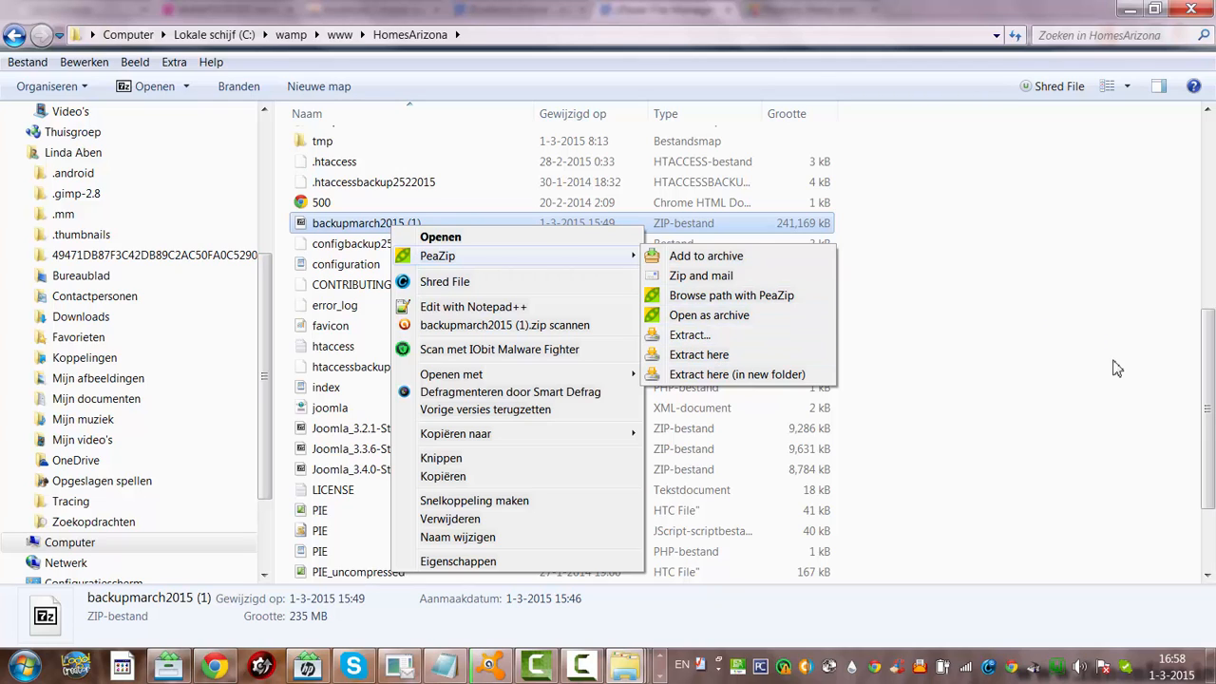
left_click(1207, 390)
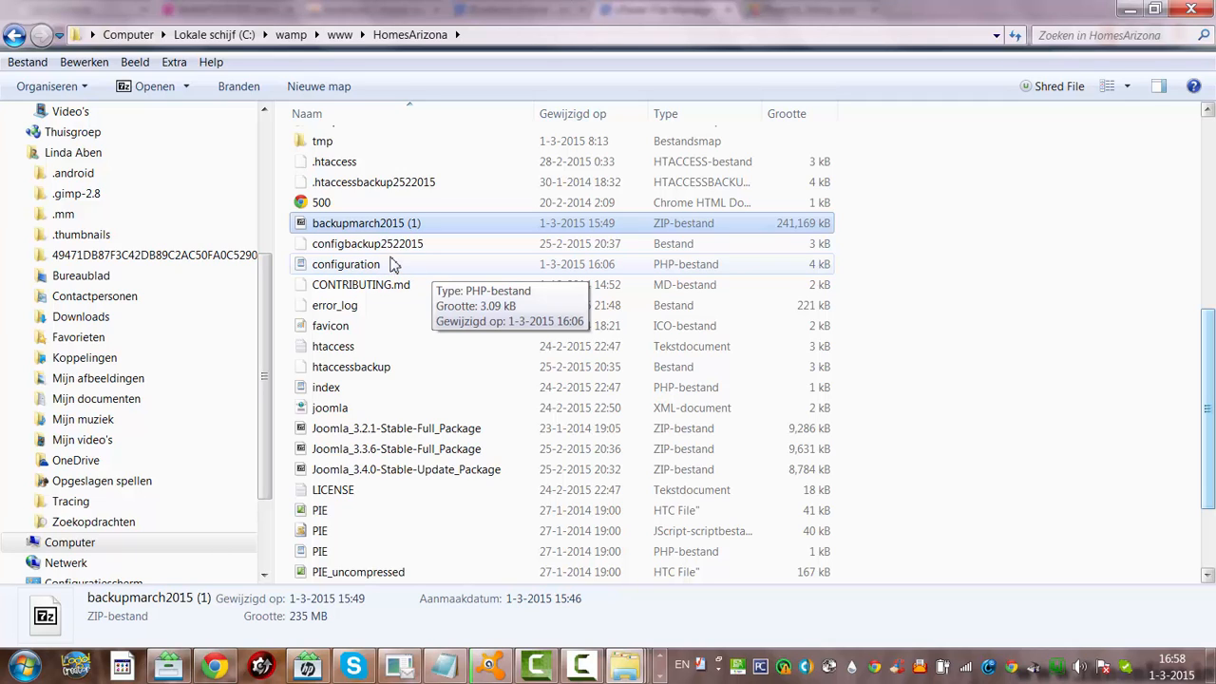
left_click(1130, 10)
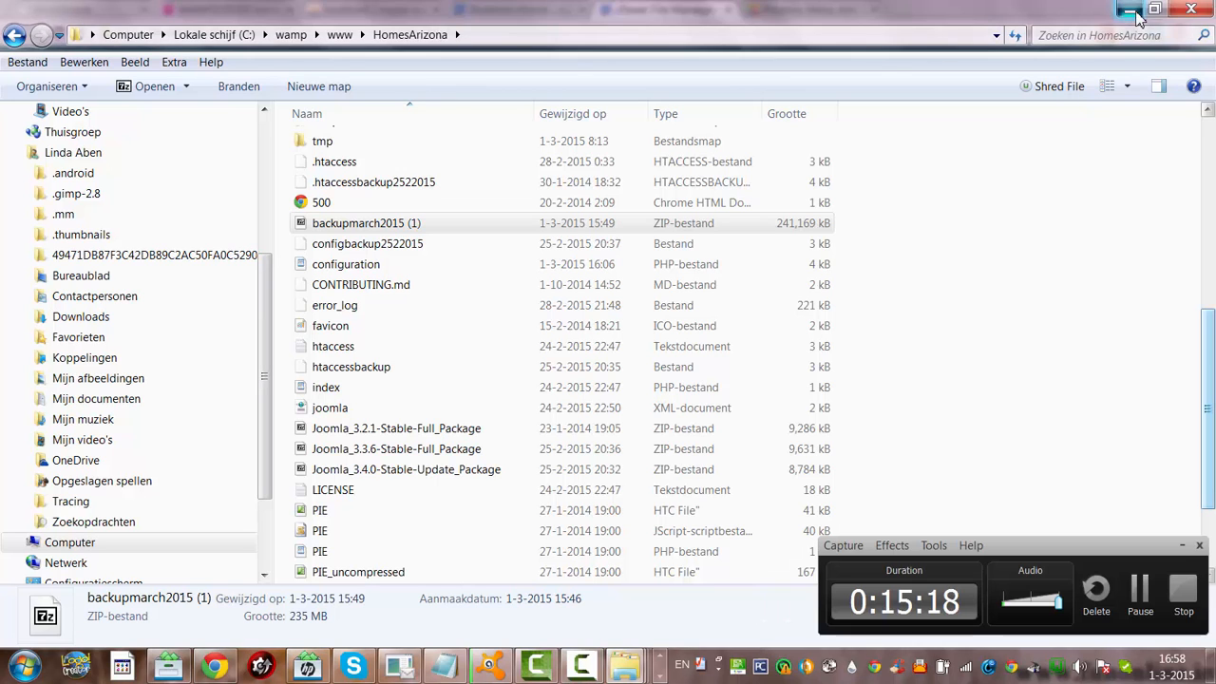
Return from File Manager to the local Joomla Update page, which reports the site updated to 3.4.0
left_click(1131, 10)
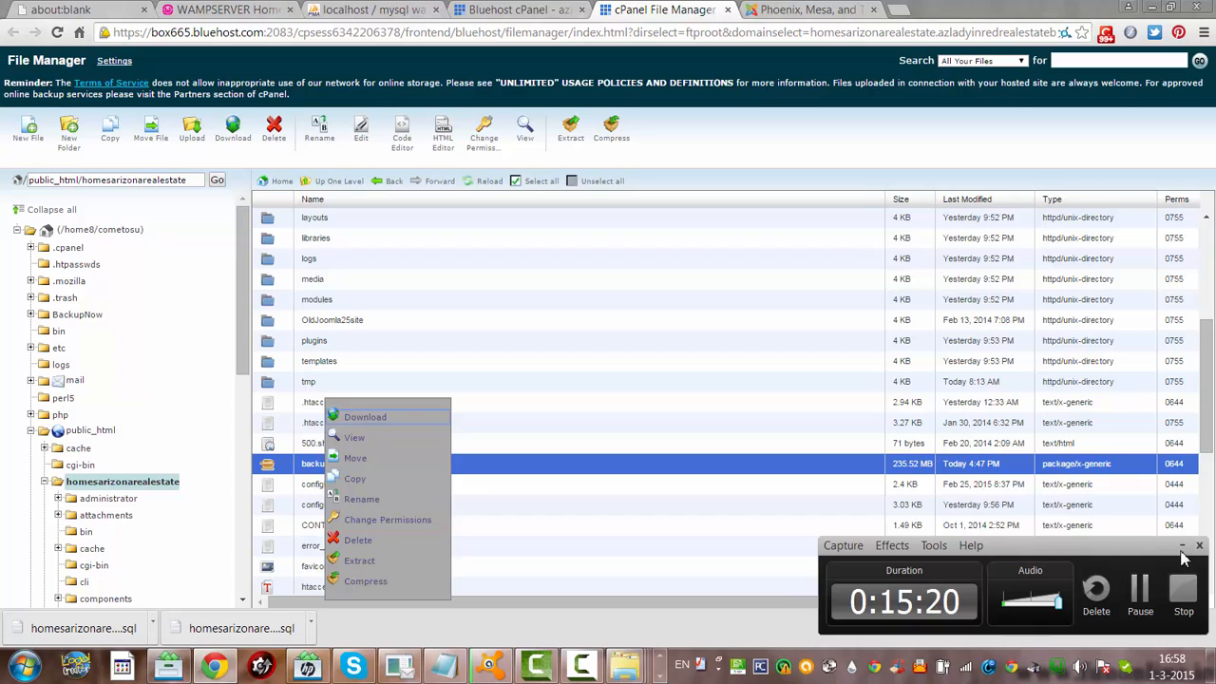
left_click(1198, 544)
left_click(793, 9)
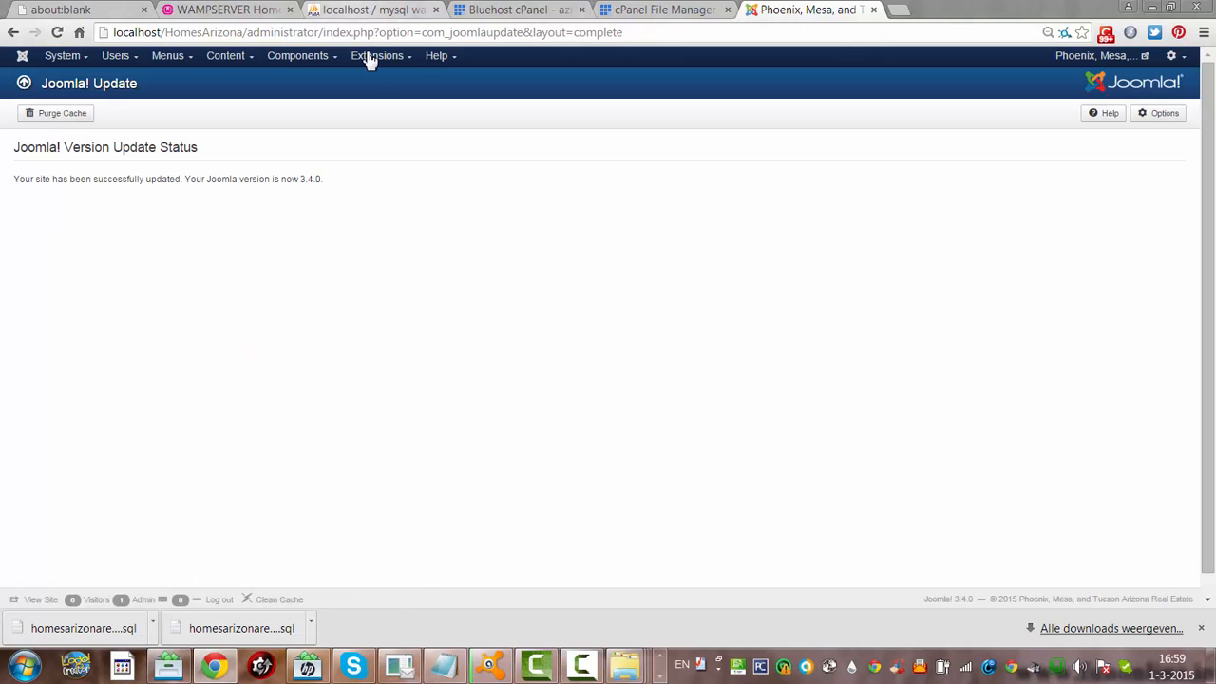
Confirm Extension Manager's Database page shows schema 3.4.0-2015-01-21 up to date, then log out
left_click(370, 58)
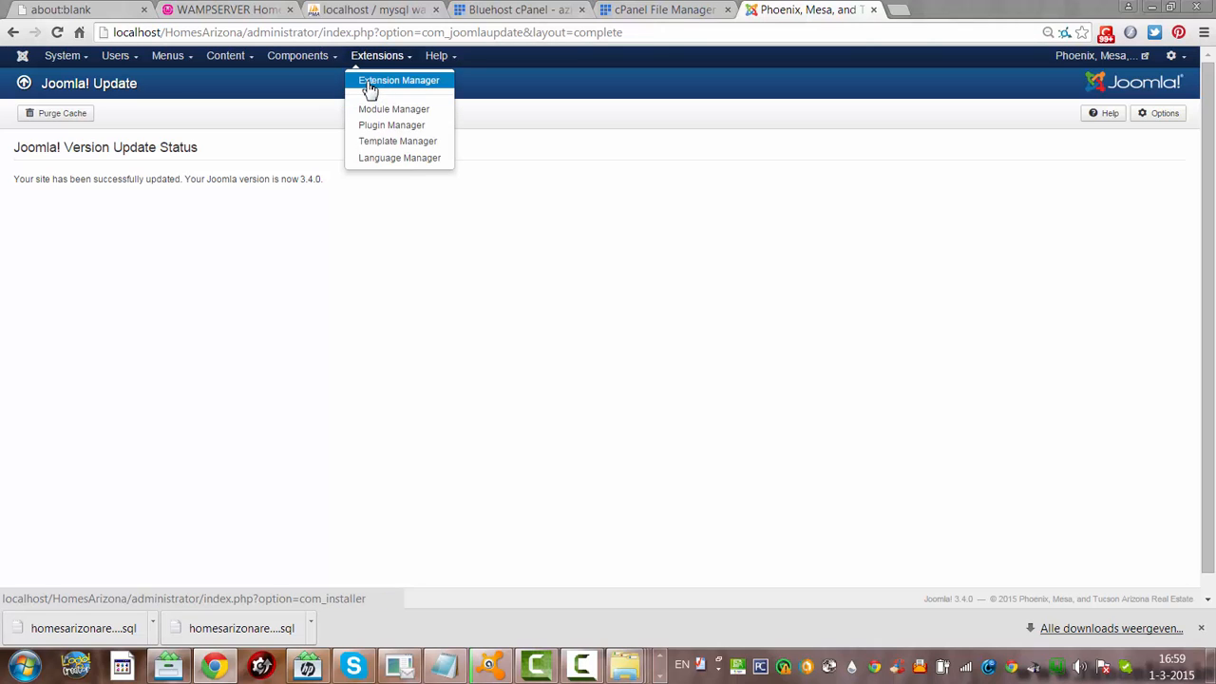
left_click(379, 86)
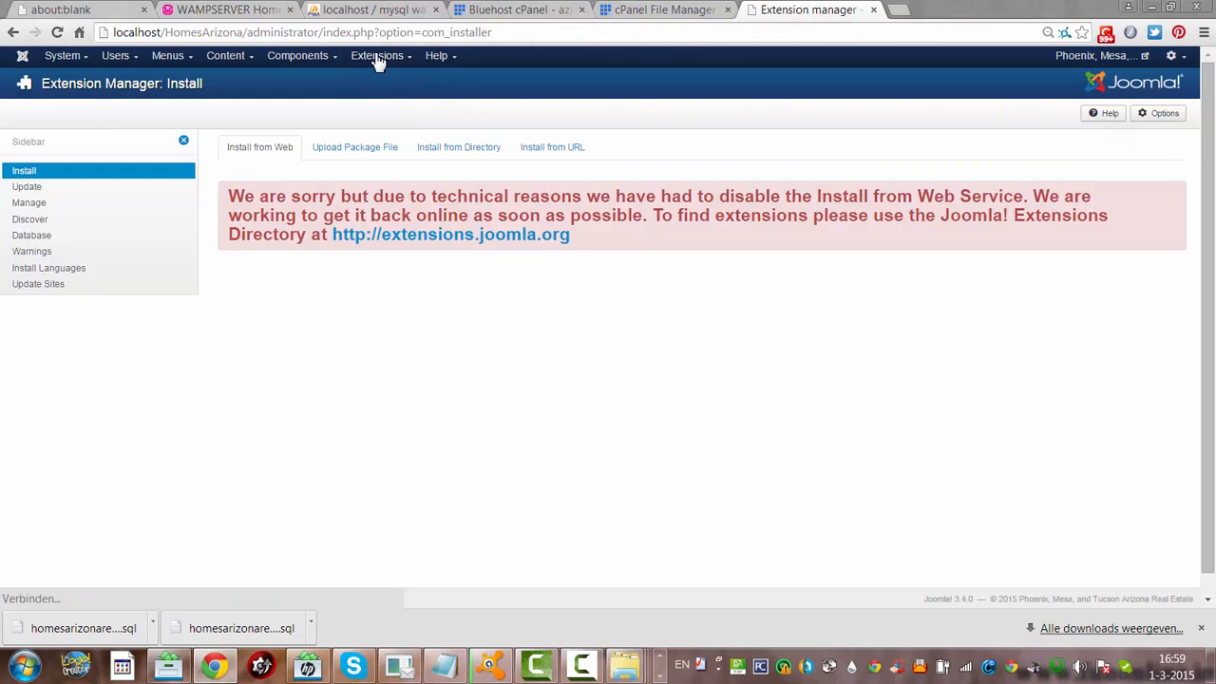
left_click(35, 249)
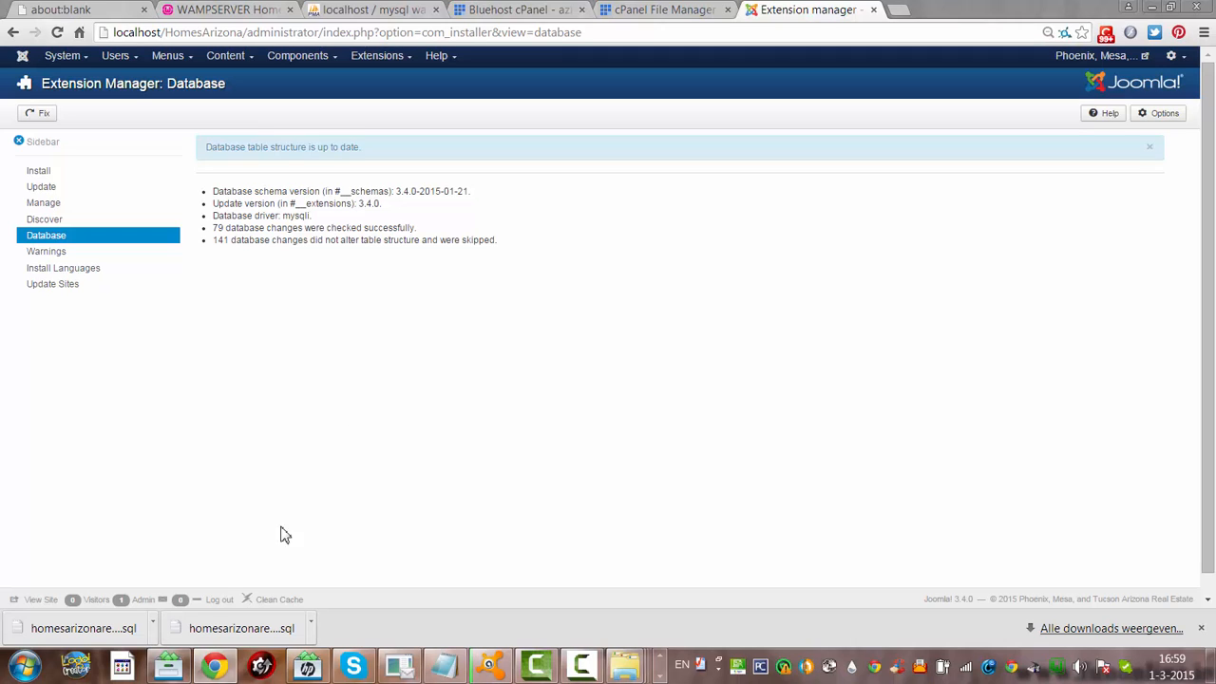
left_click(213, 600)
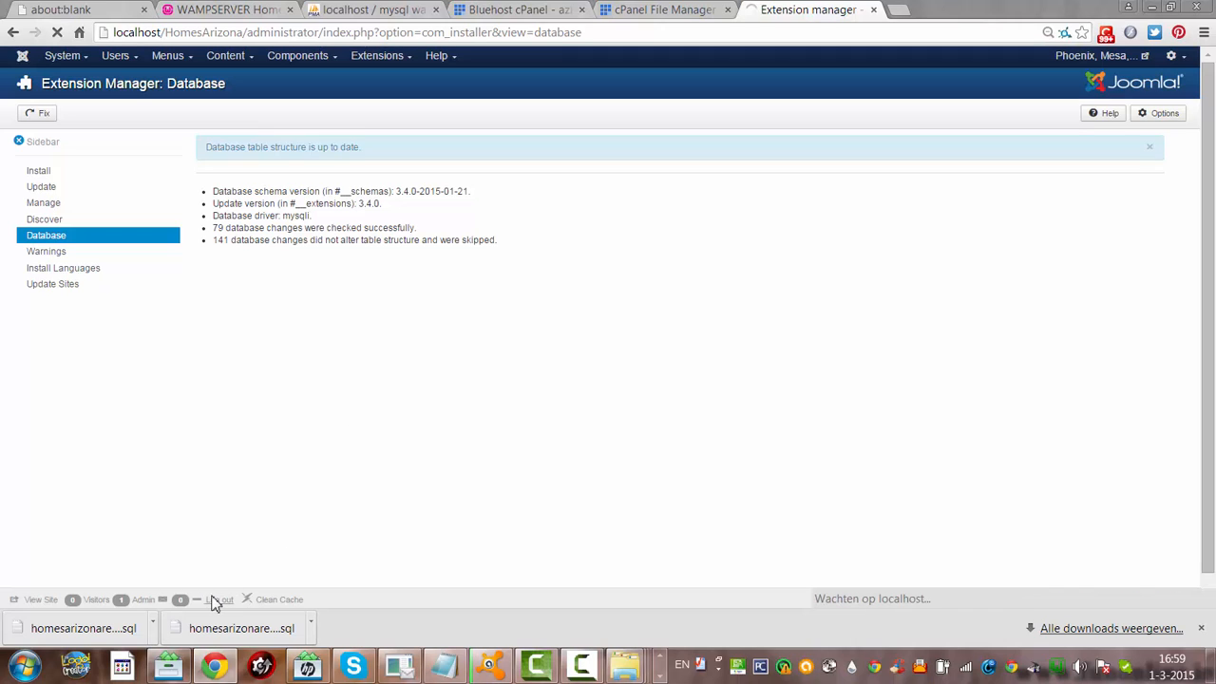